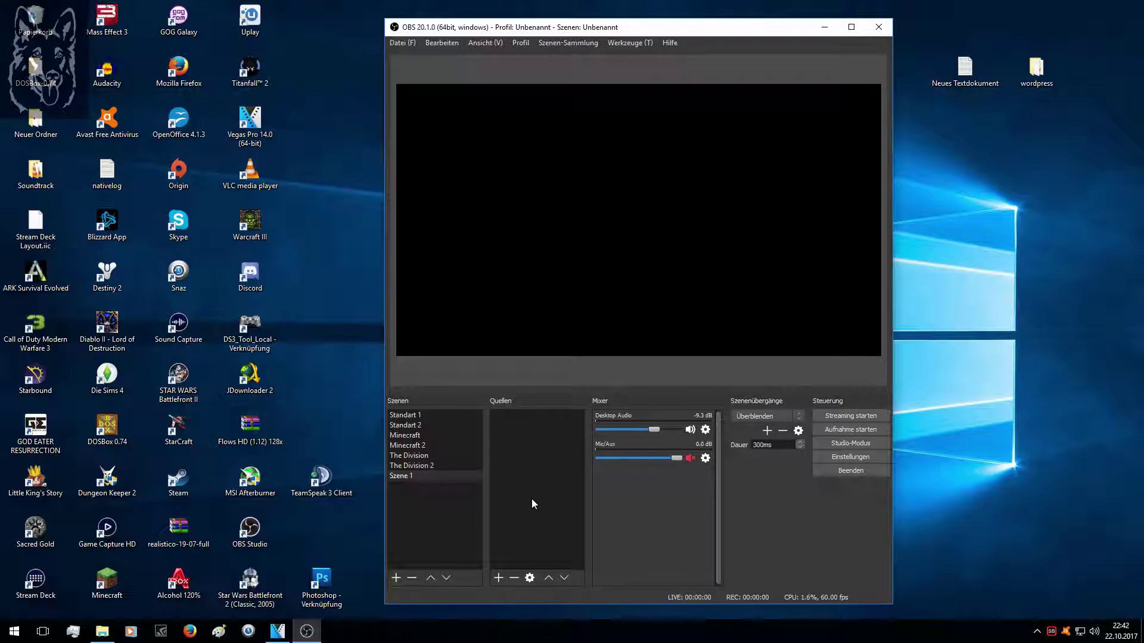
Add the existing Bildschirmaufnahme display capture as a source in Szene 1
{"action": "right_click", "coordinate": [531, 499]}
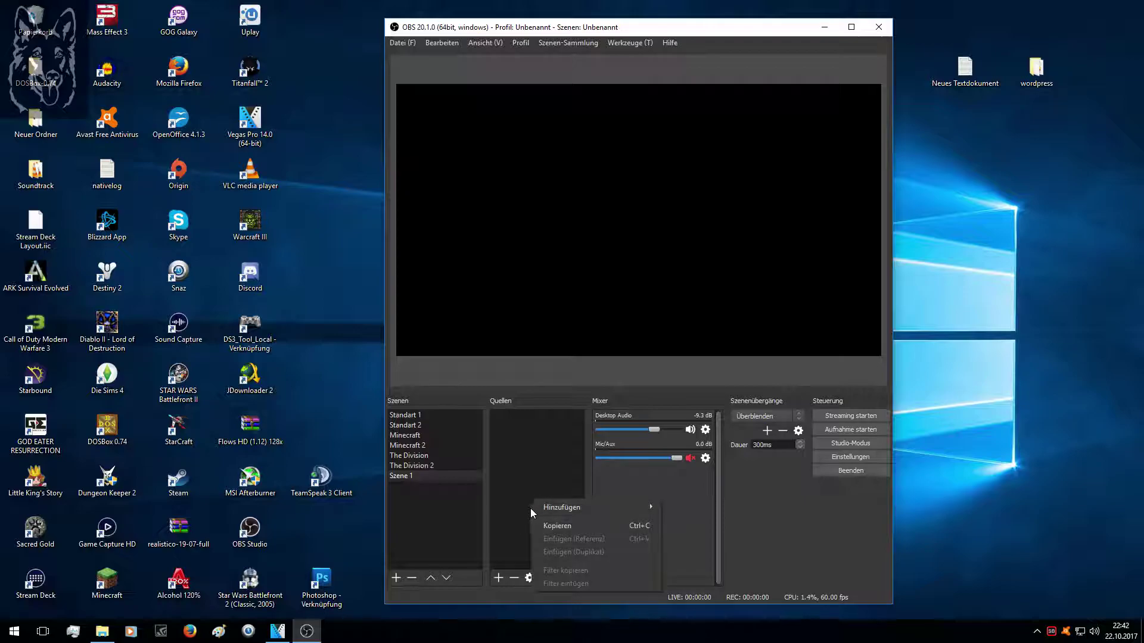
{"action": "left_click", "coordinate": [522, 477]}
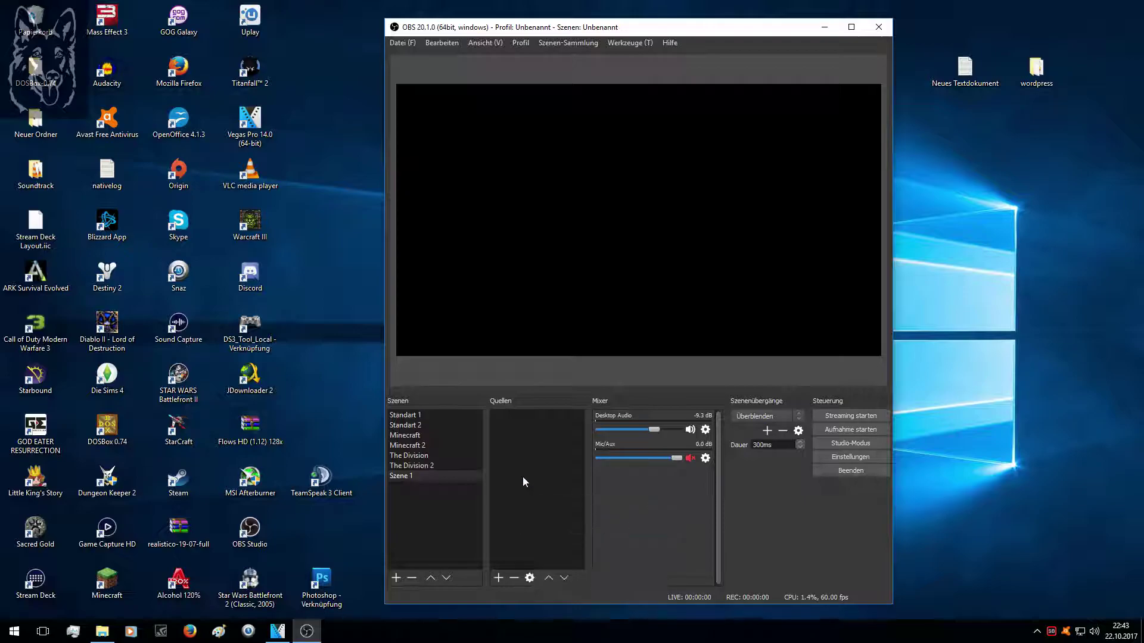
{"action": "right_click", "coordinate": [521, 456]}
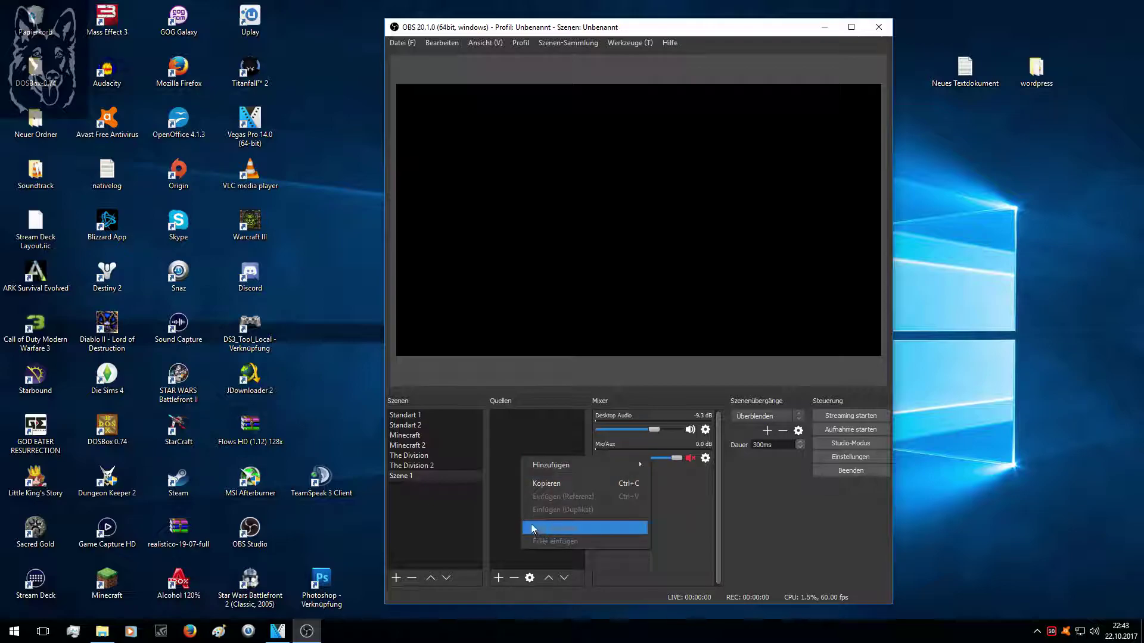
{"action": "left_click", "coordinate": [506, 565]}
{"action": "left_click", "coordinate": [498, 578]}
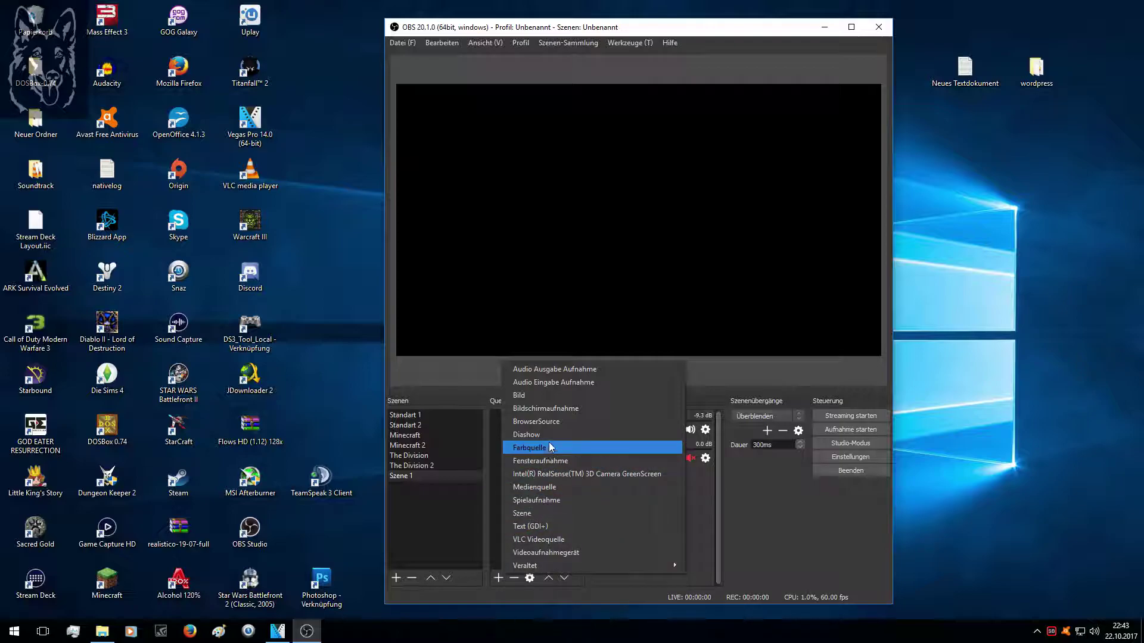
{"action": "left_click", "coordinate": [559, 410]}
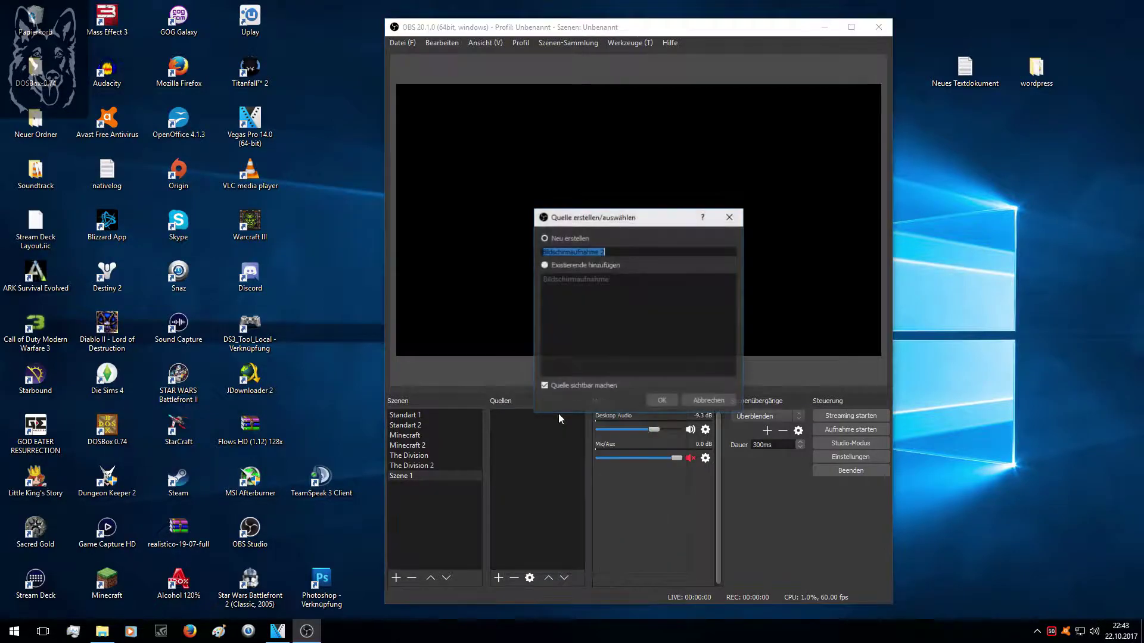
{"action": "left_click", "coordinate": [584, 277]}
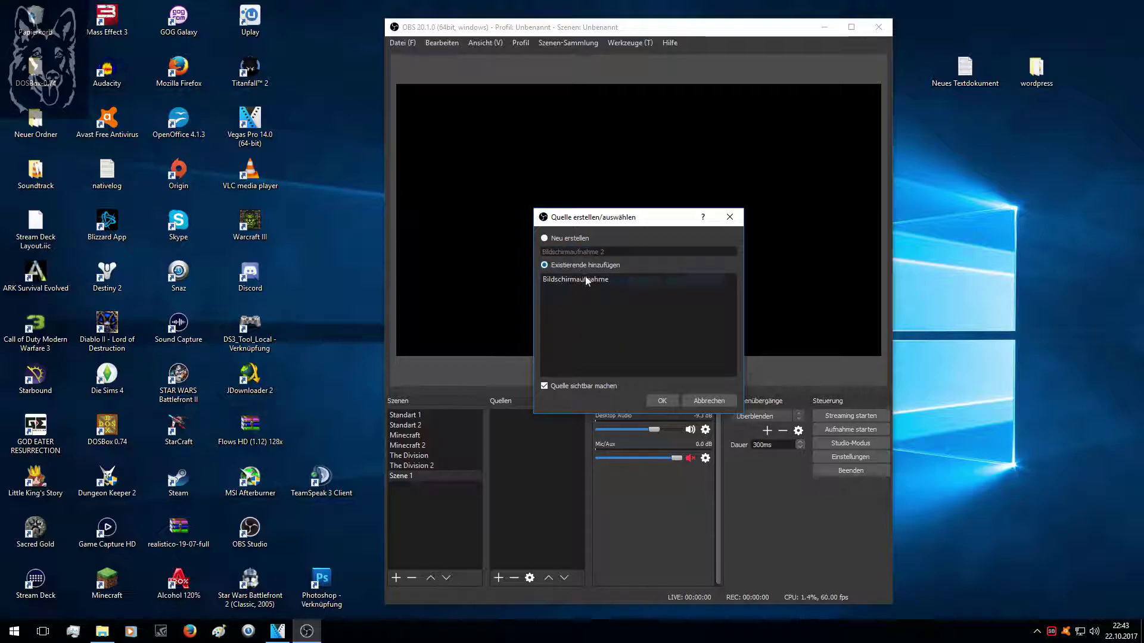
{"action": "left_click", "coordinate": [663, 400]}
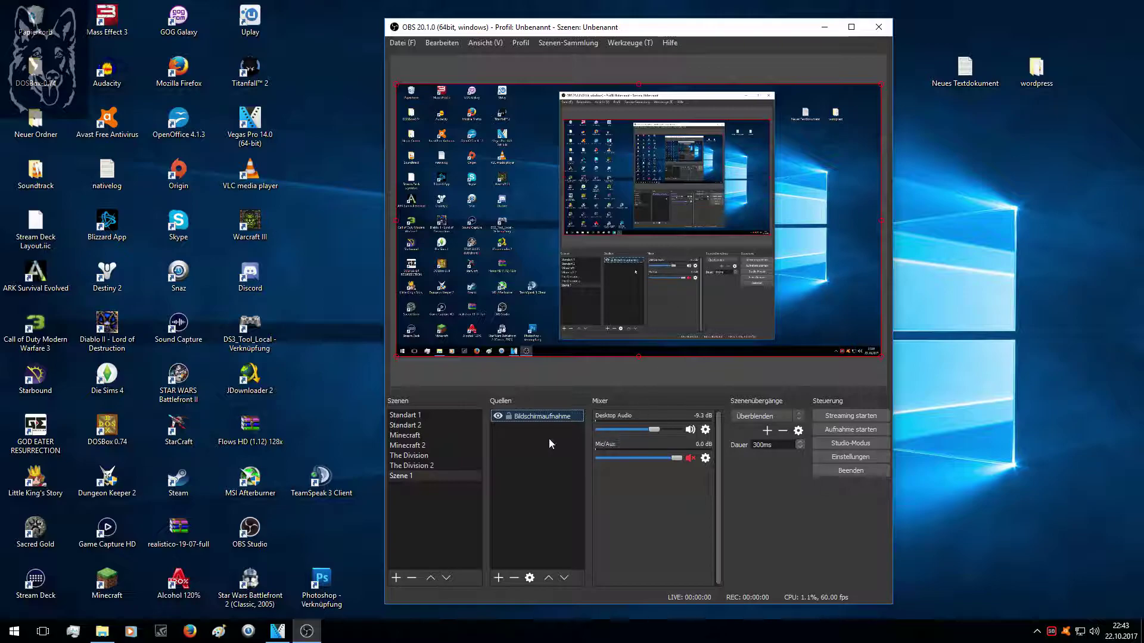
Remove the Bildschirmaufnahme source from Szene 1
{"action": "right_click", "coordinate": [529, 417]}
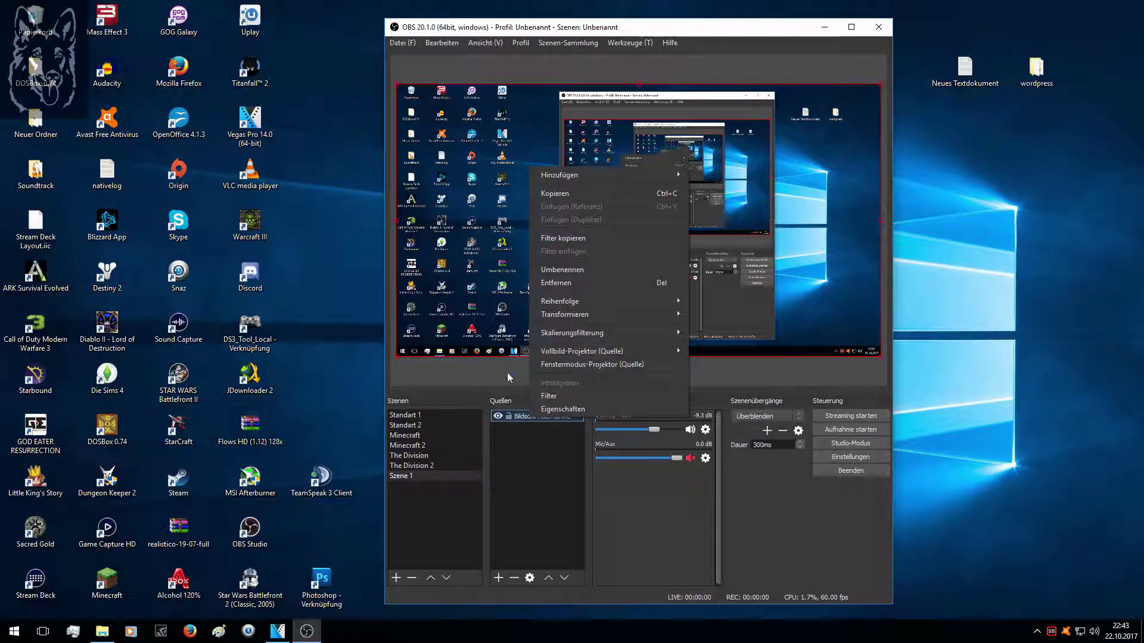
{"action": "right_click", "coordinate": [508, 415]}
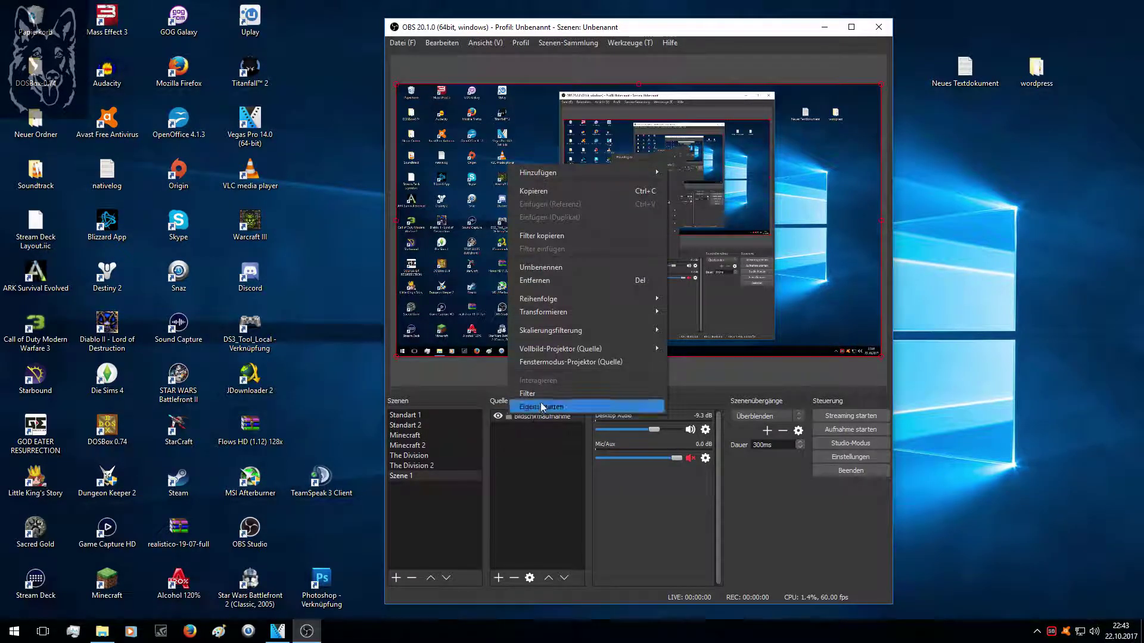
{"action": "left_click", "coordinate": [566, 279]}
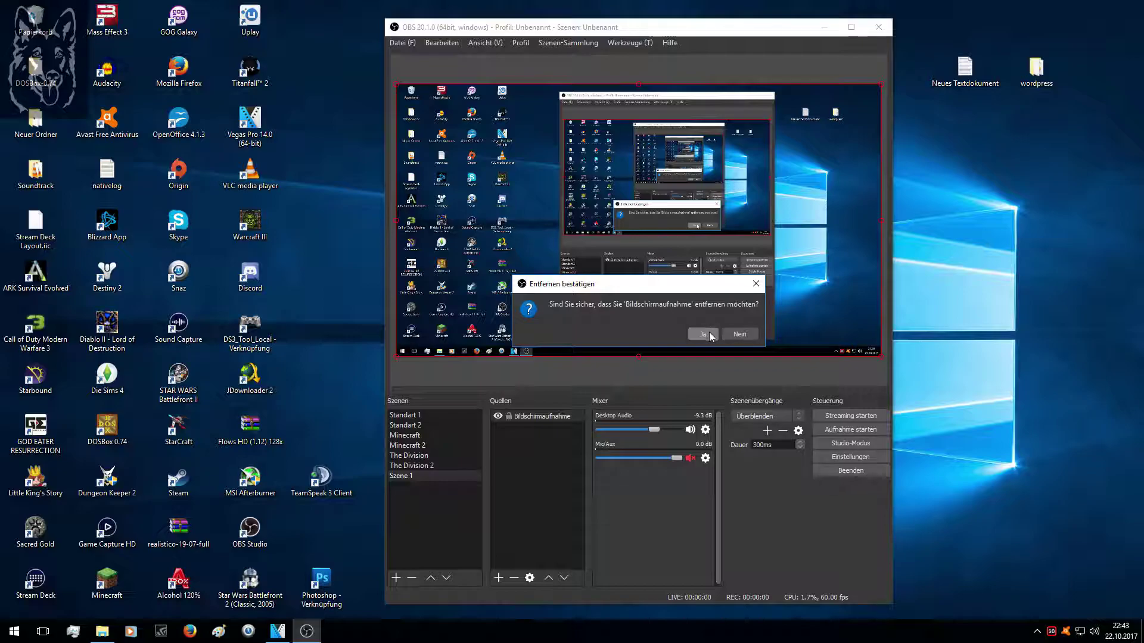
{"action": "left_click", "coordinate": [738, 333]}
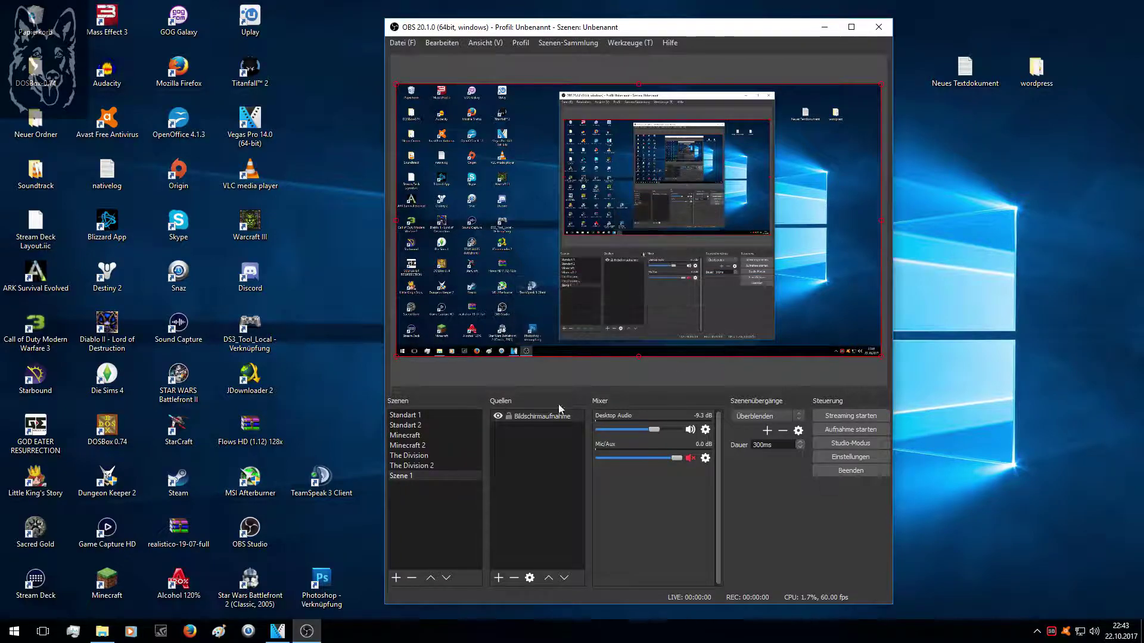
{"action": "right_click", "coordinate": [523, 413]}
{"action": "left_click", "coordinate": [579, 282]}
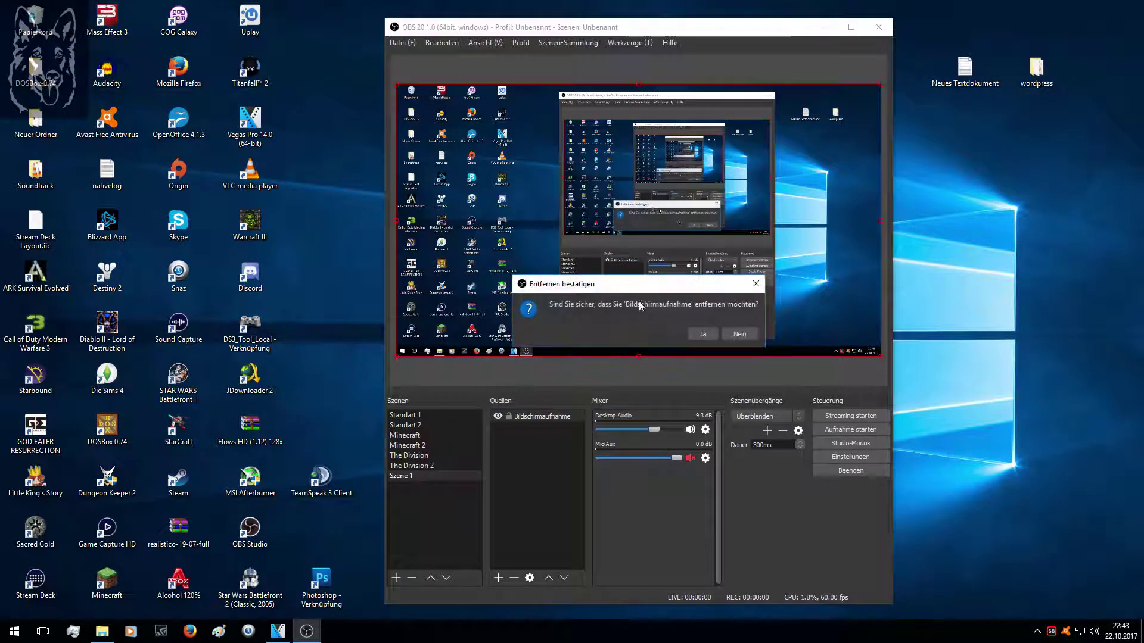
{"action": "left_click", "coordinate": [691, 334]}
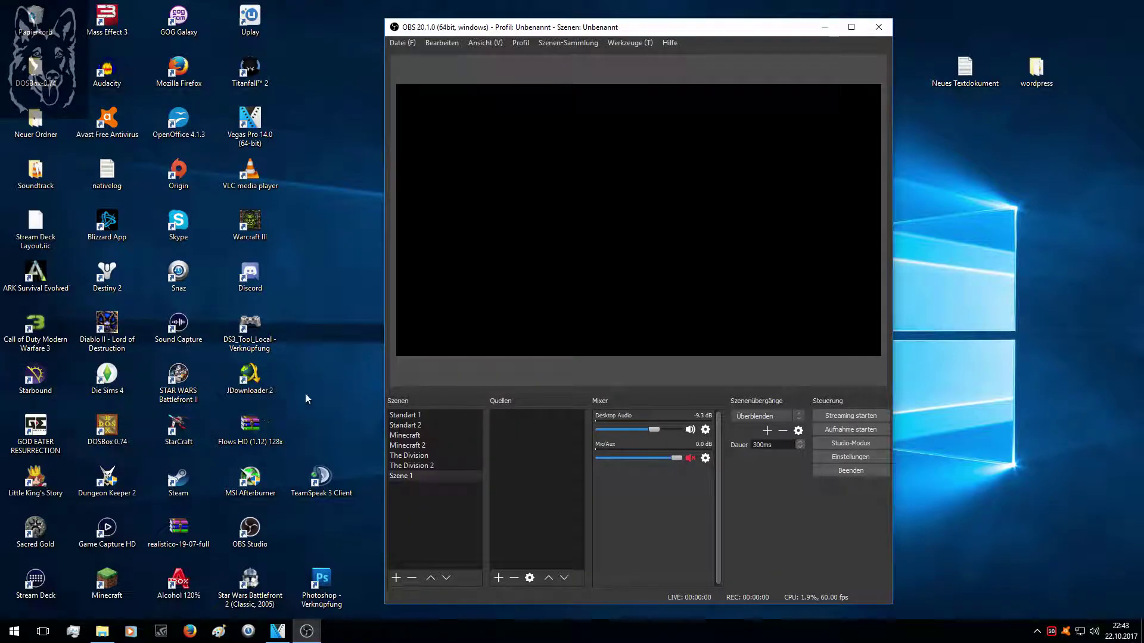
Create a new game capture (Spielaufnahme) source named "warcraaft" in Szene 1
{"action": "left_click", "coordinate": [499, 578]}
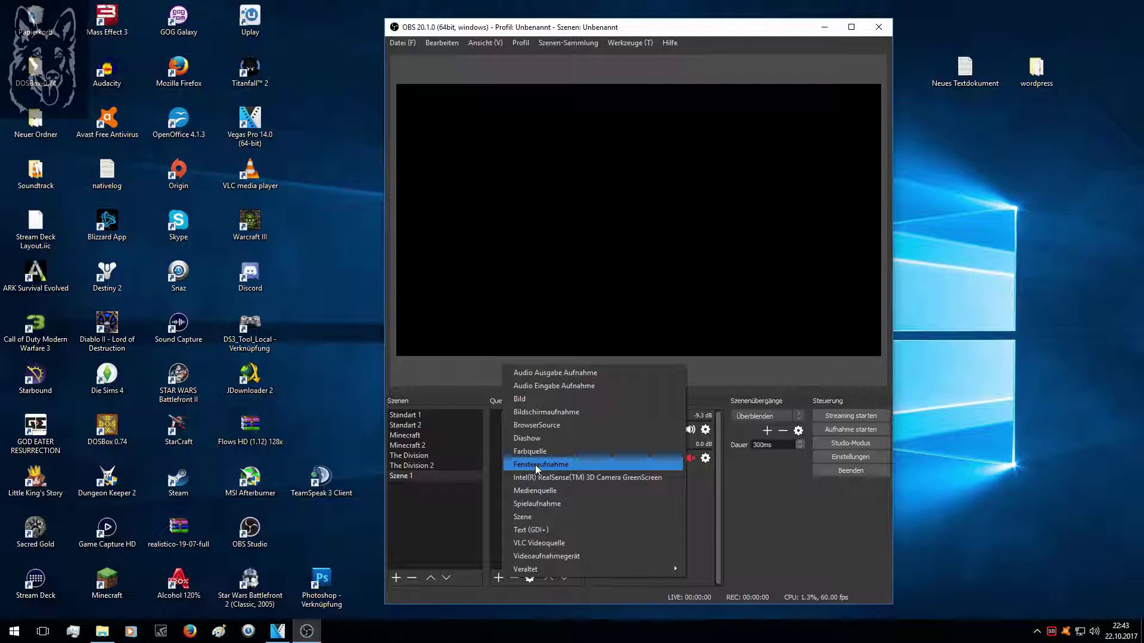
{"action": "left_click", "coordinate": [544, 504]}
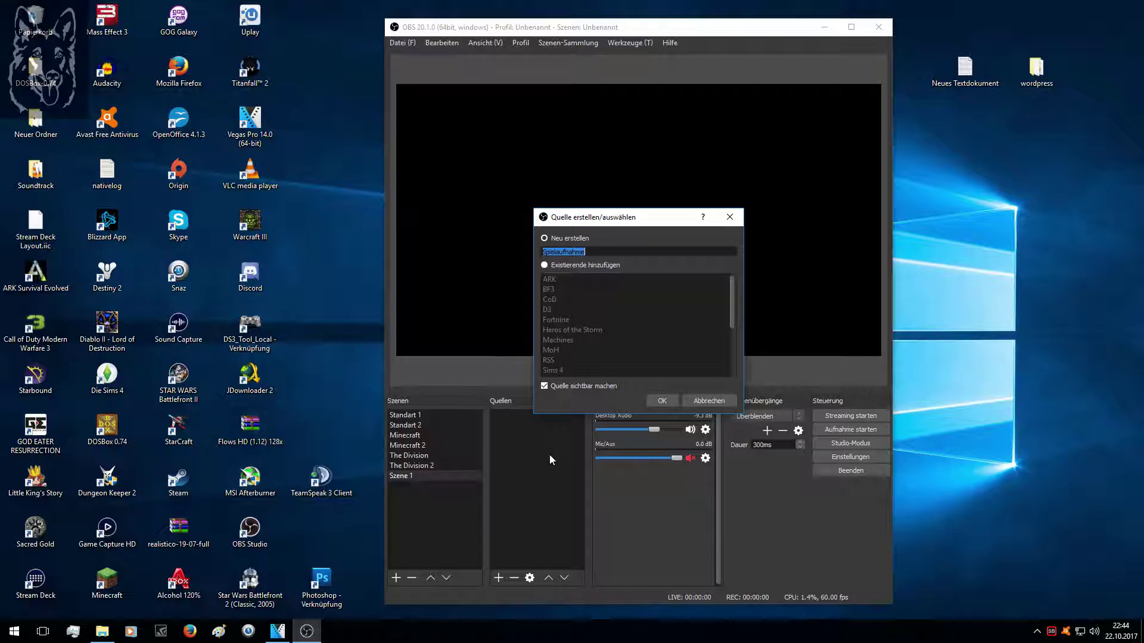
{"action": "type", "text": "w"}
{"action": "left_click", "coordinate": [670, 398]}
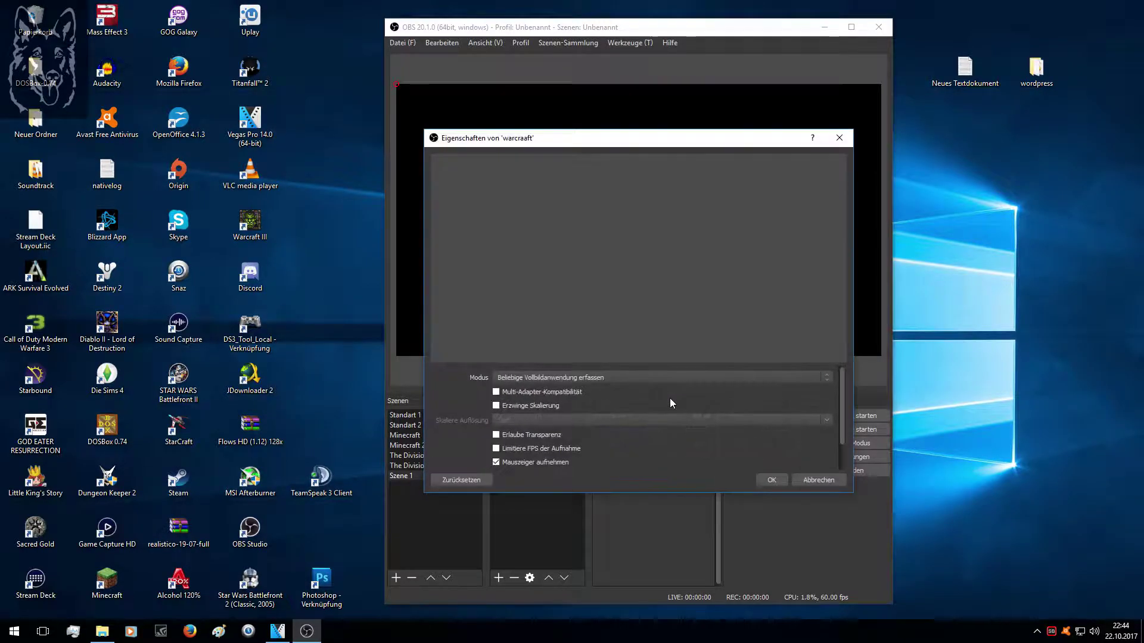
Try the mode "Bestimmtes Fenster erfassen" for the warcraaft source, check which windows can be selected, and discard the changes
{"action": "left_click", "coordinate": [570, 376]}
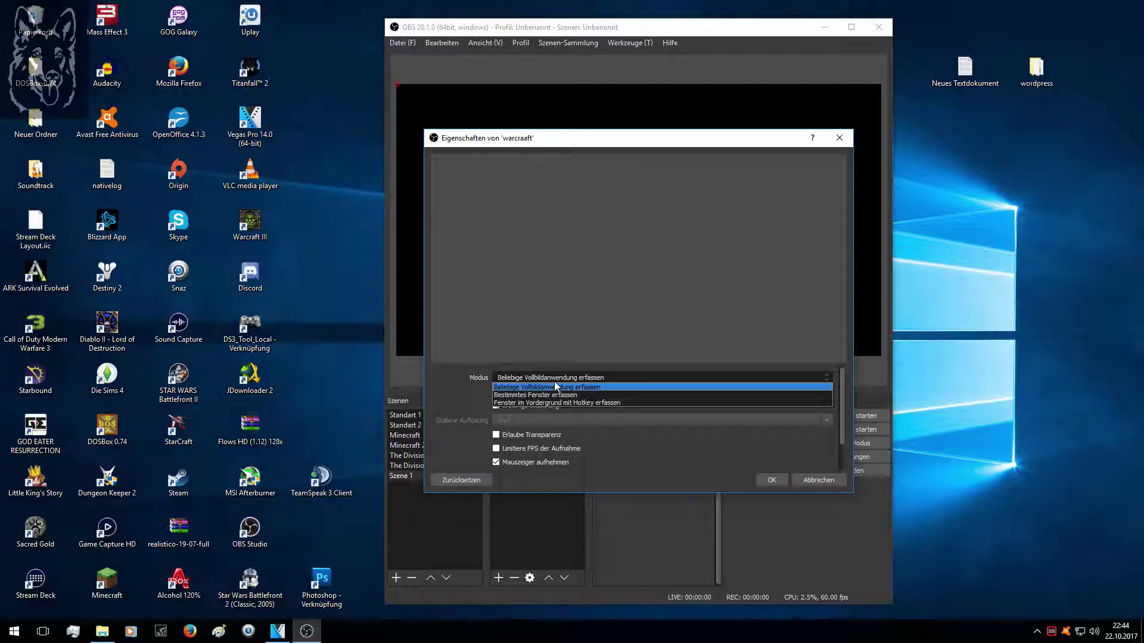
{"action": "left_click", "coordinate": [559, 395]}
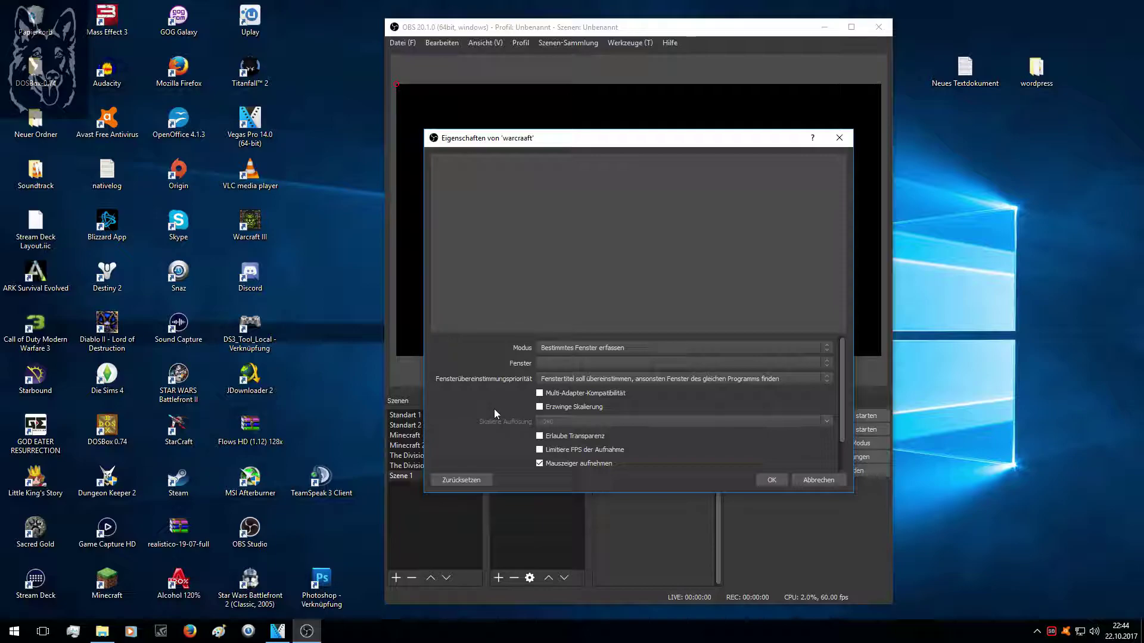
{"action": "left_click_drag", "start_coordinate": [637, 139], "coordinate": [1061, 62]}
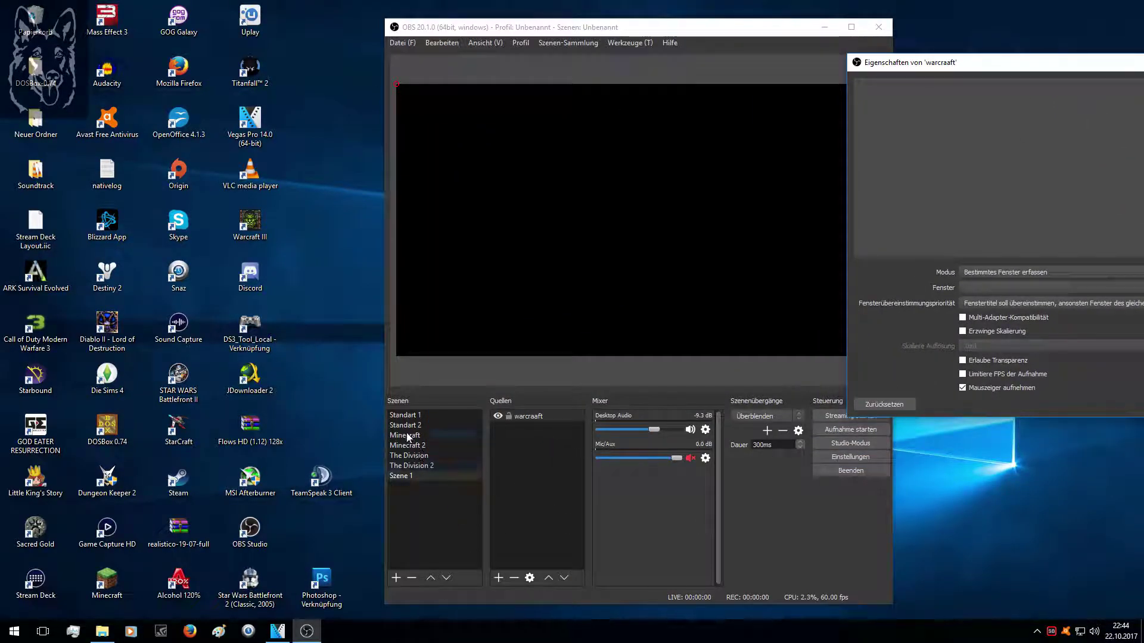
{"action": "left_click_drag", "start_coordinate": [1040, 69], "coordinate": [607, 142]}
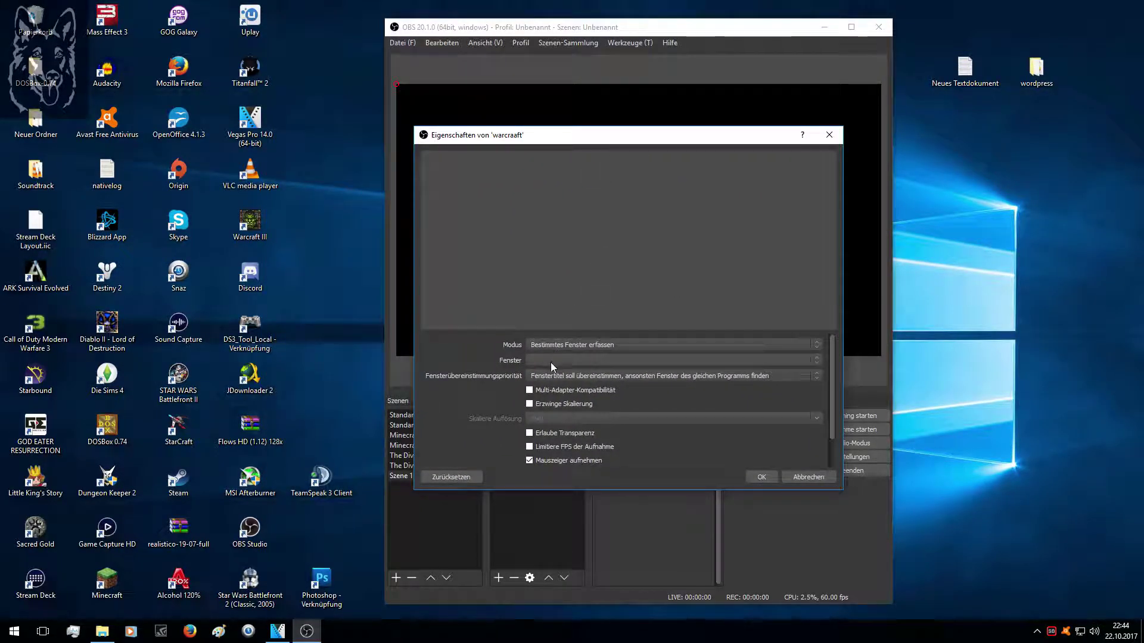
{"action": "left_click", "coordinate": [552, 361]}
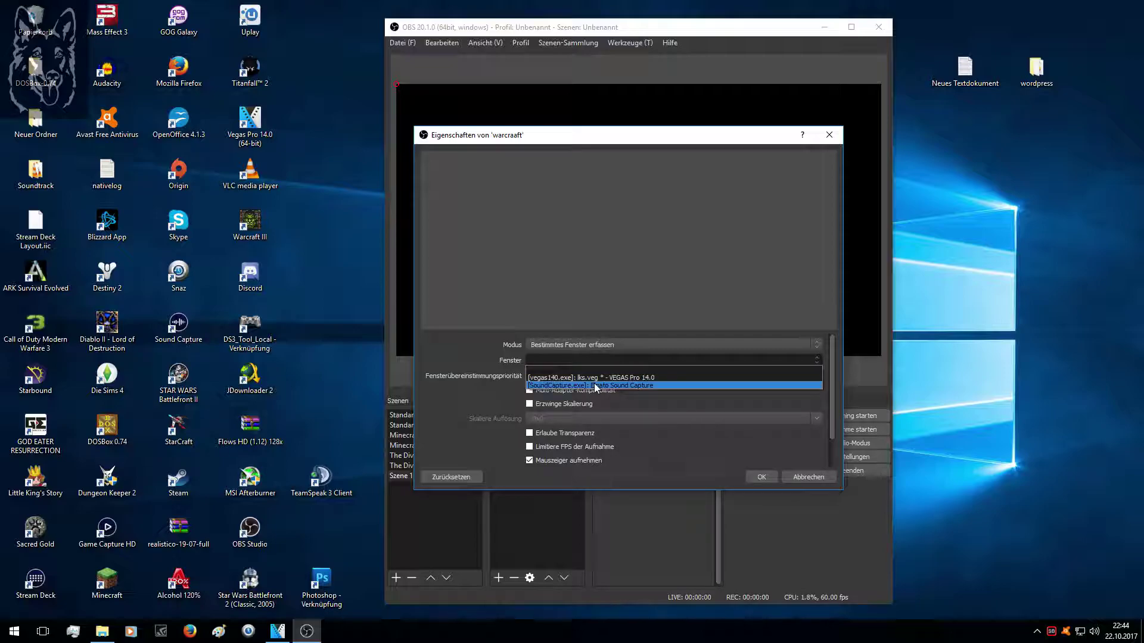
{"action": "left_click", "coordinate": [462, 359]}
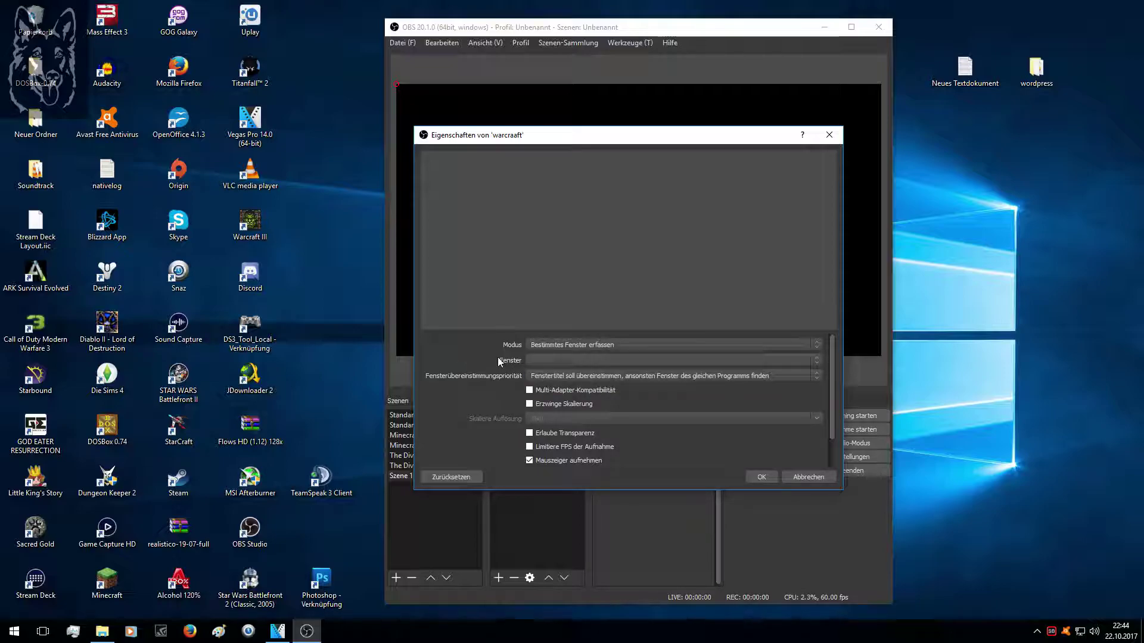
{"action": "left_click", "coordinate": [829, 135]}
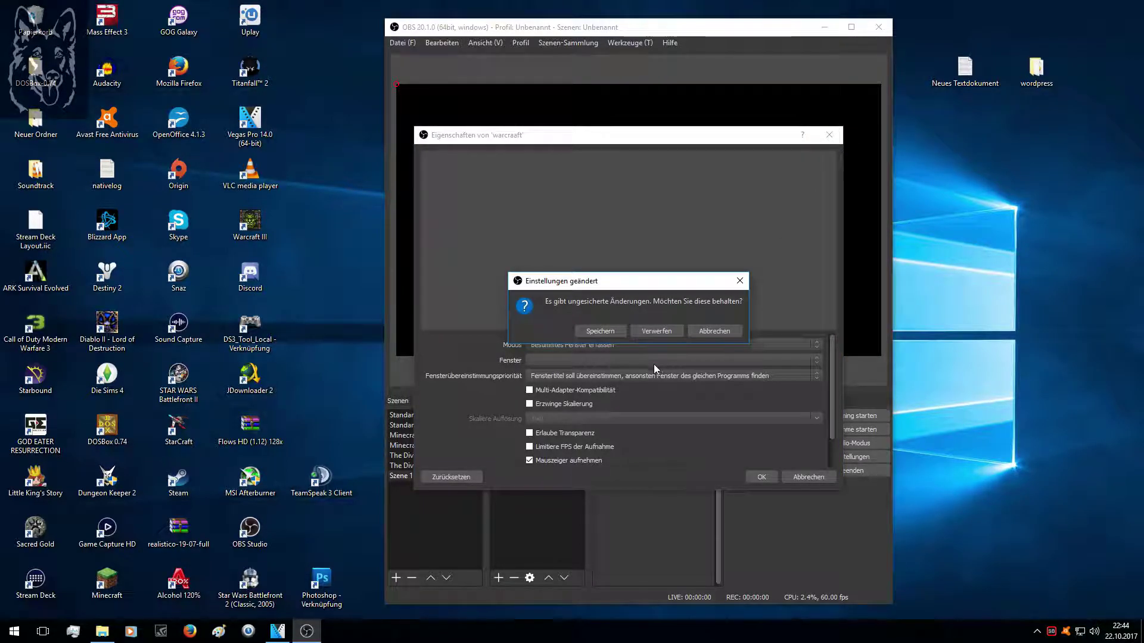
{"action": "left_click", "coordinate": [658, 331]}
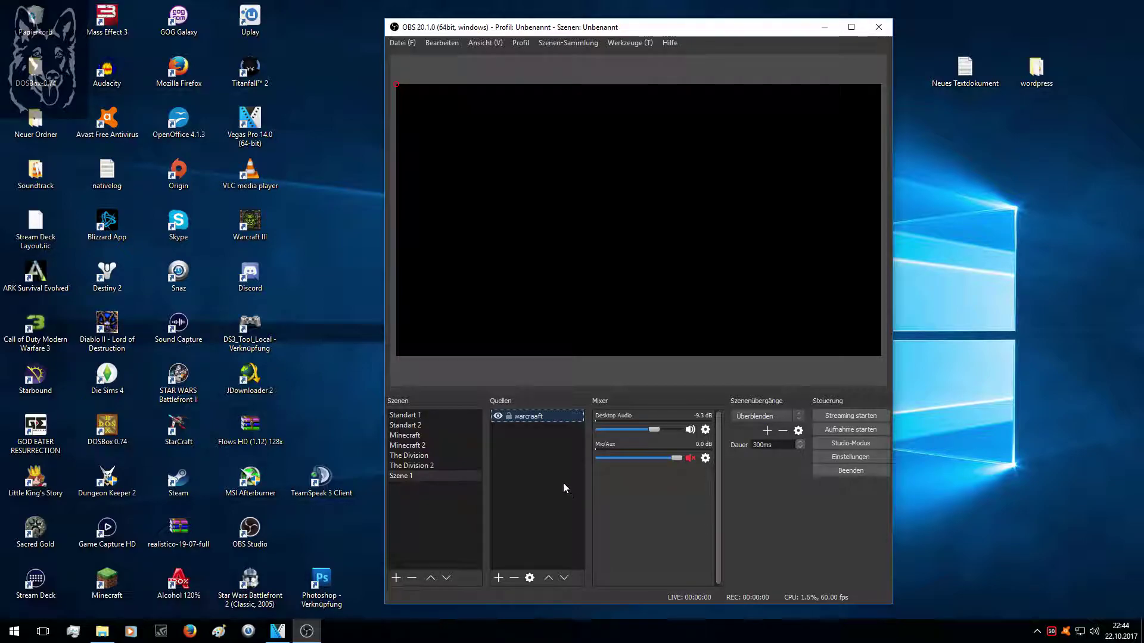
Remove the warcraaft source from Szene 1
{"action": "right_click", "coordinate": [530, 417]}
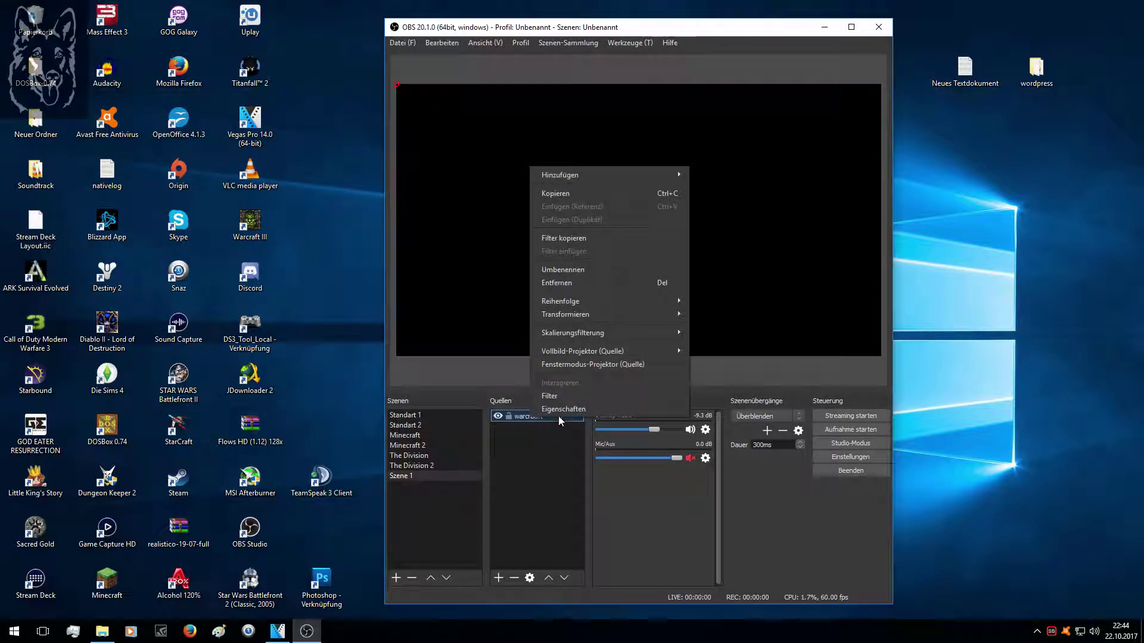
{"action": "left_click", "coordinate": [577, 282]}
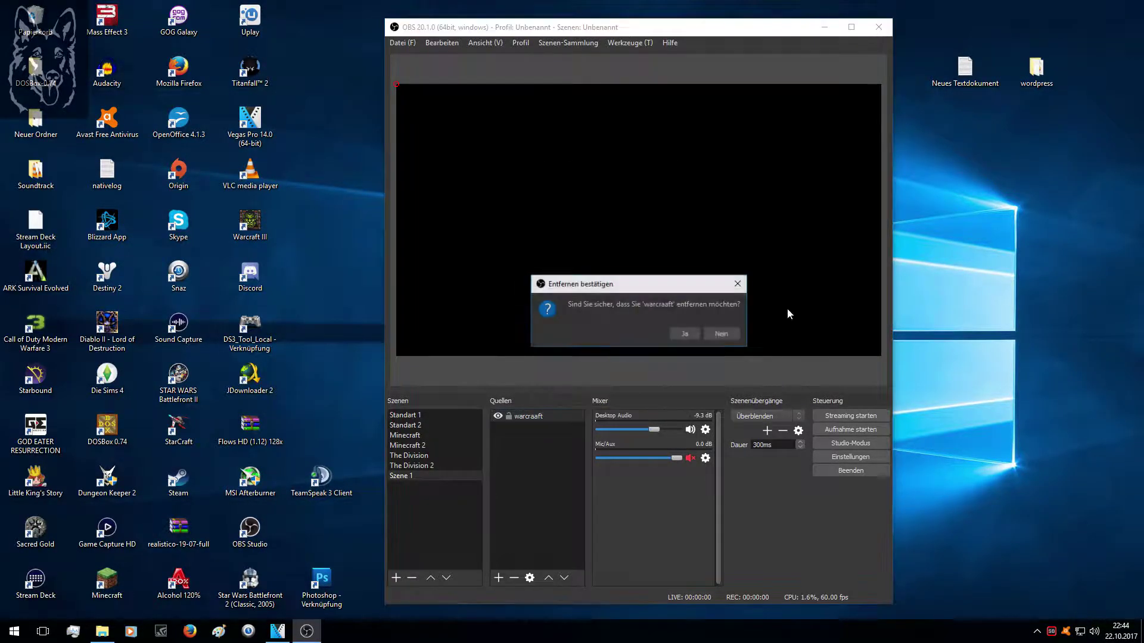
{"action": "left_click", "coordinate": [686, 334]}
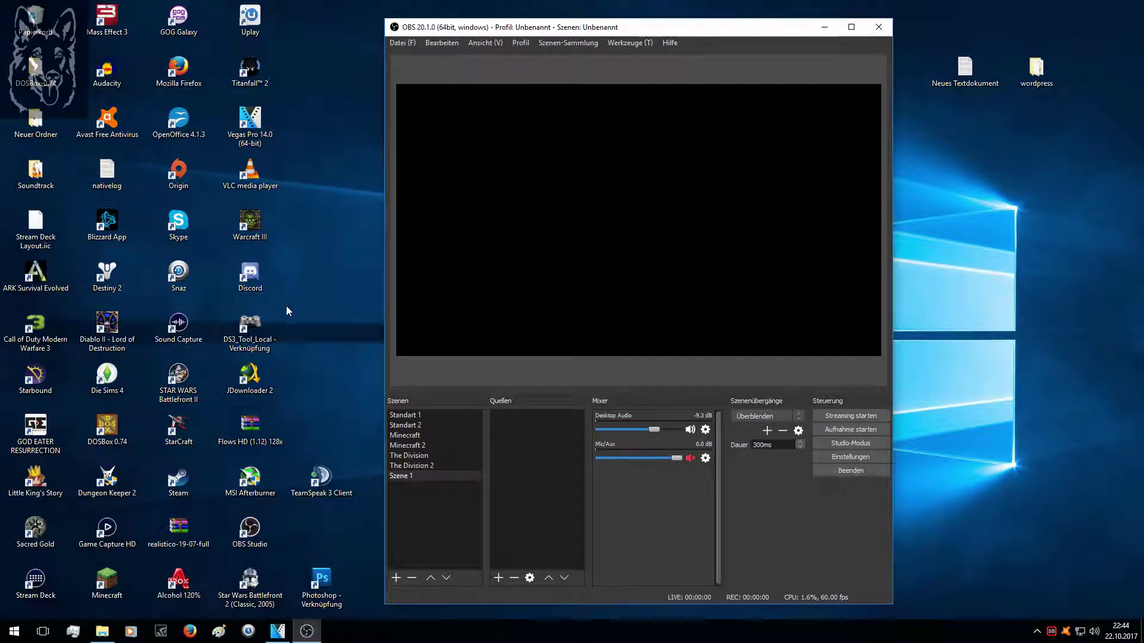
Launch Warcraft III from the desktop and switch back to OBS to mute Desktop Audio
{"action": "double_click", "coordinate": [263, 238]}
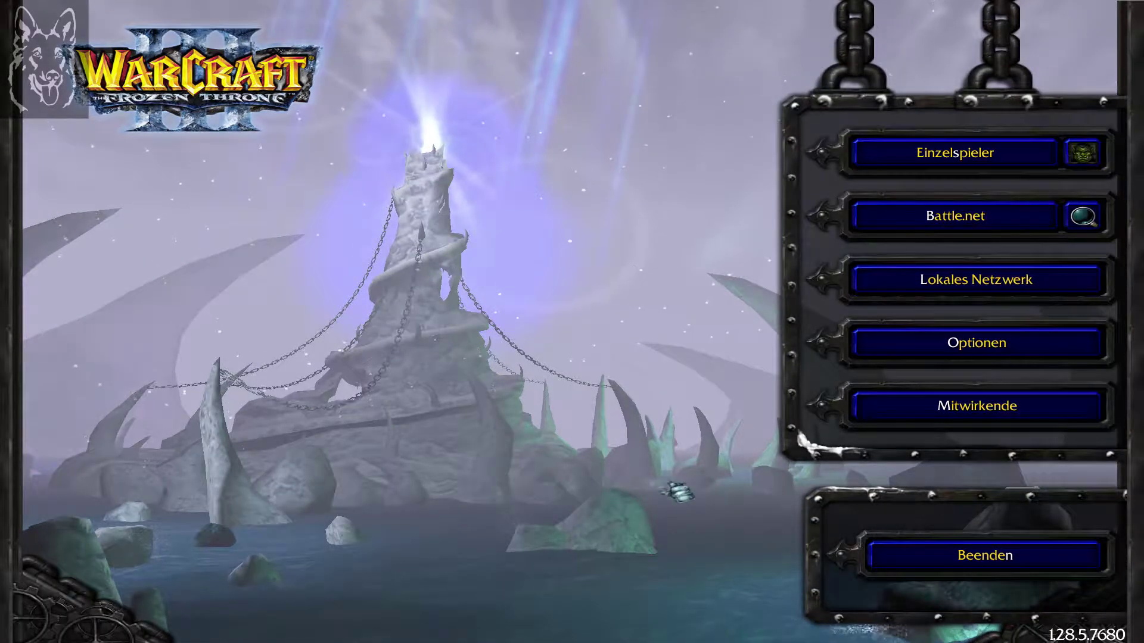
{"action": "key", "text": "alt+Tab"}
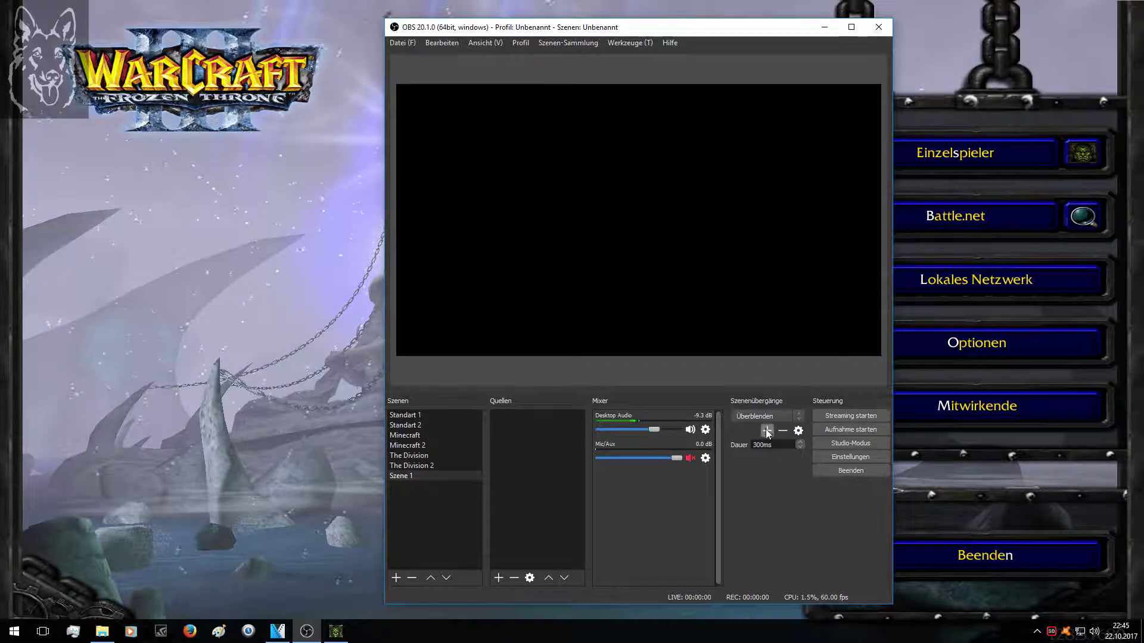
{"action": "left_click", "coordinate": [690, 429]}
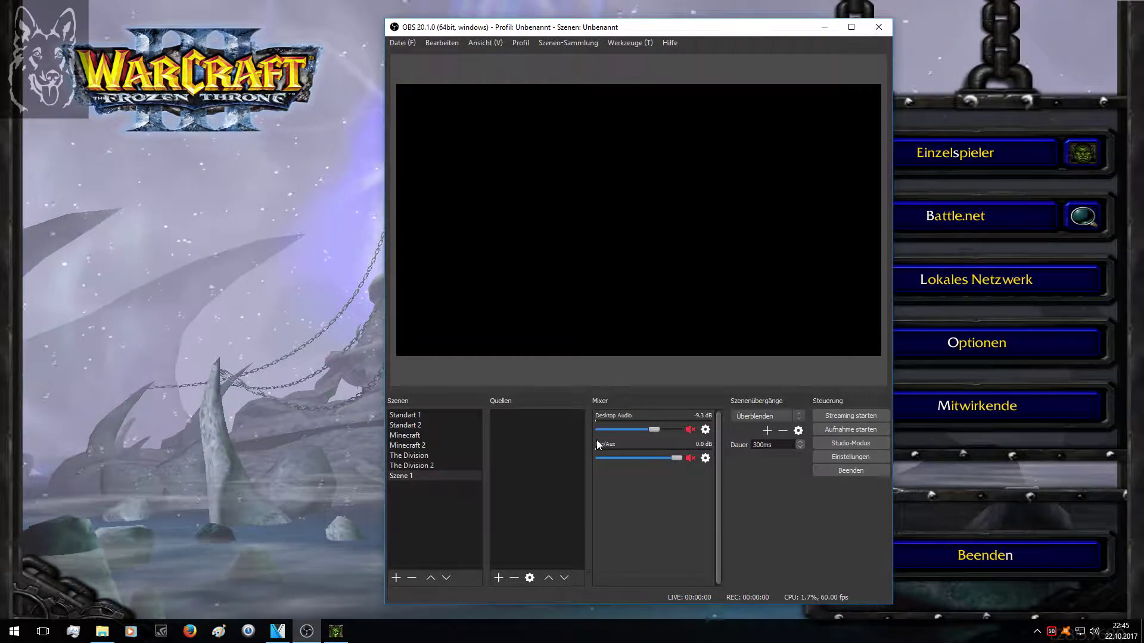
Create a new game capture (Spielaufnahme) source named "Warcraft" in Szene 1
{"action": "right_click", "coordinate": [539, 470]}
{"action": "mouse_move", "coordinate": [626, 478]}
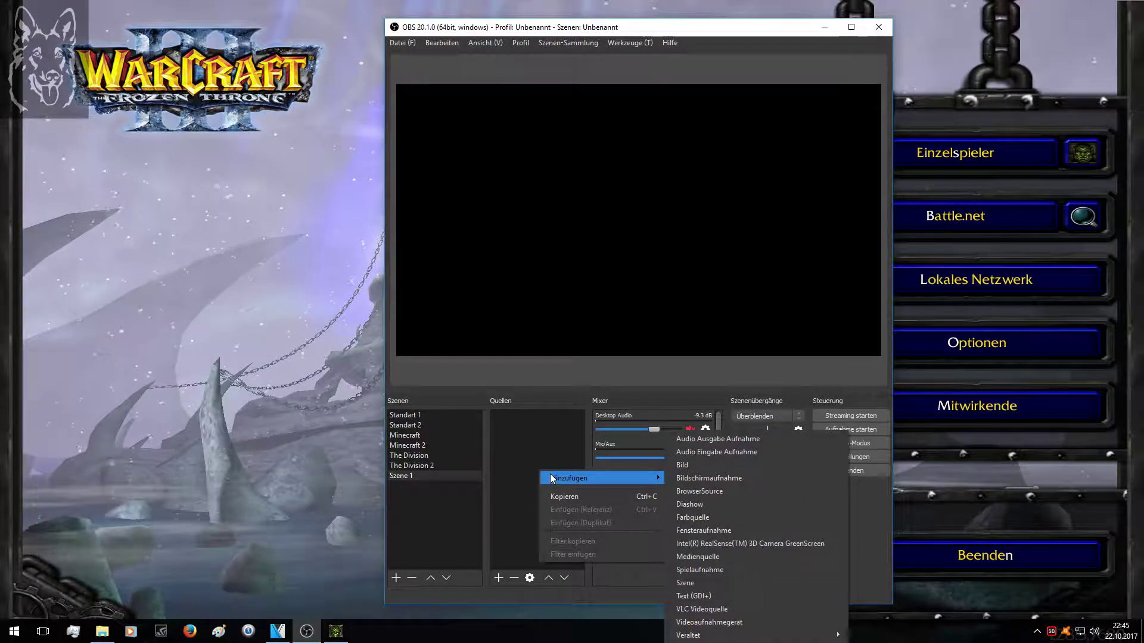
{"action": "left_click", "coordinate": [501, 576]}
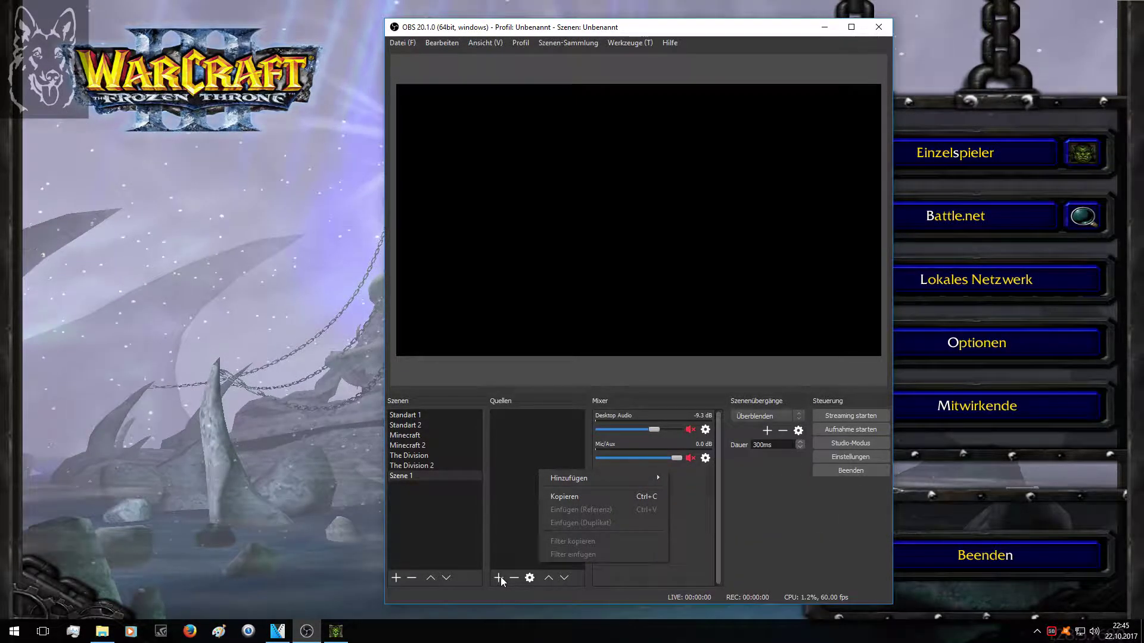
{"action": "left_click", "coordinate": [500, 576]}
{"action": "left_click", "coordinate": [581, 502]}
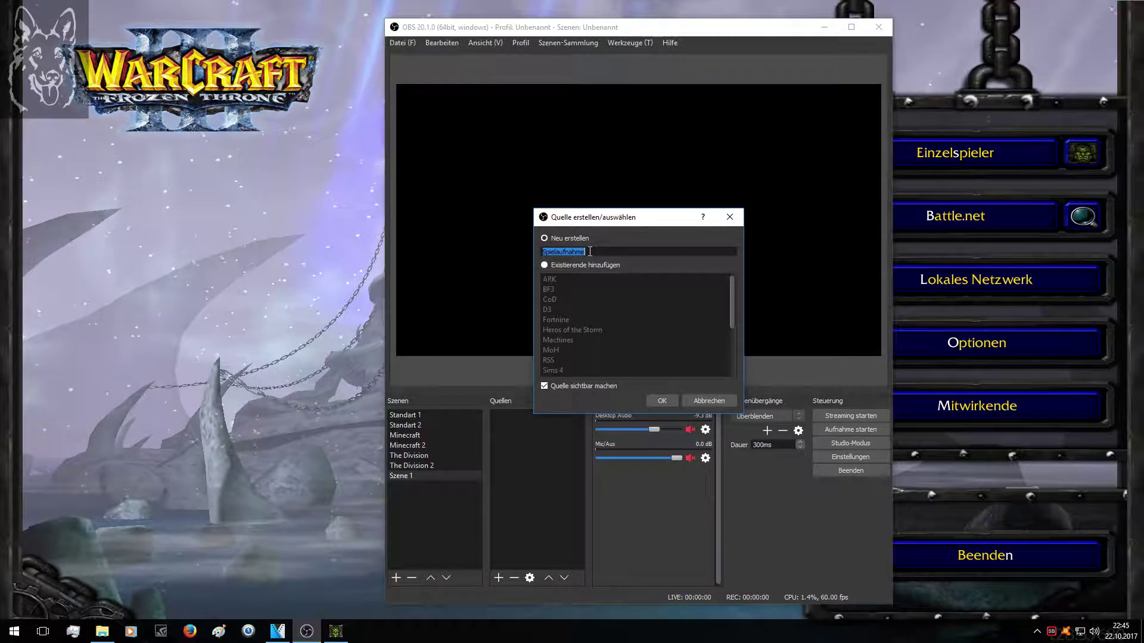
{"action": "type", "text": "Warc"}
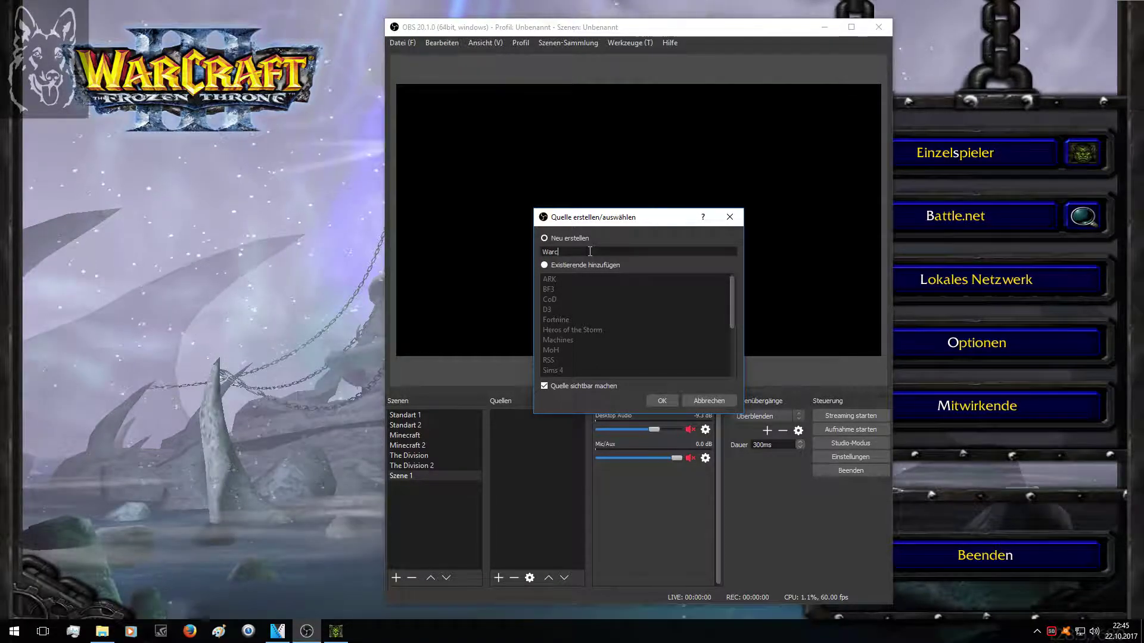
{"action": "type", "text": "raft"}
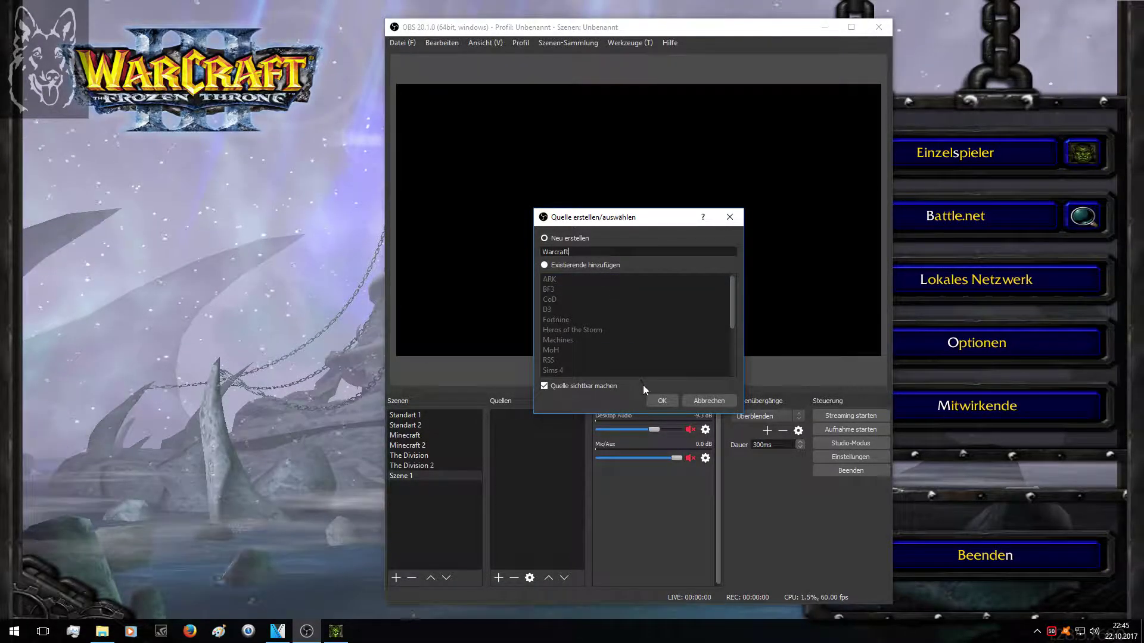
{"action": "left_click", "coordinate": [661, 401]}
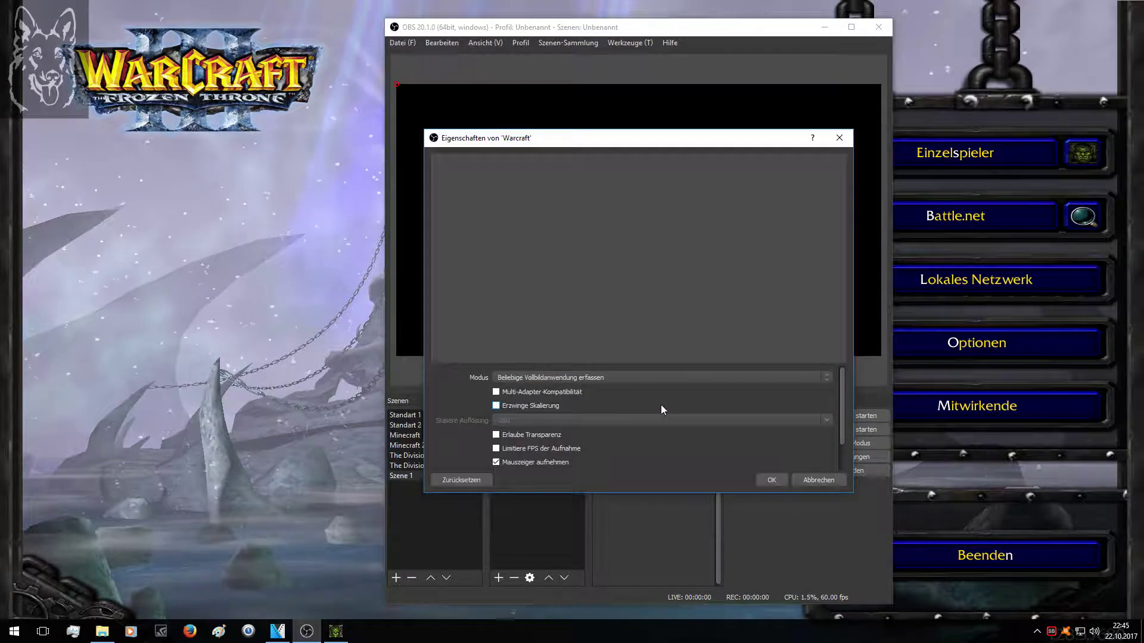
Set the Warcraft source to "Bestimmtes Fenster erfassen" with the window "[Warcraft III.exe]: Warcraft III" and accept the properties
{"action": "left_click", "coordinate": [580, 374]}
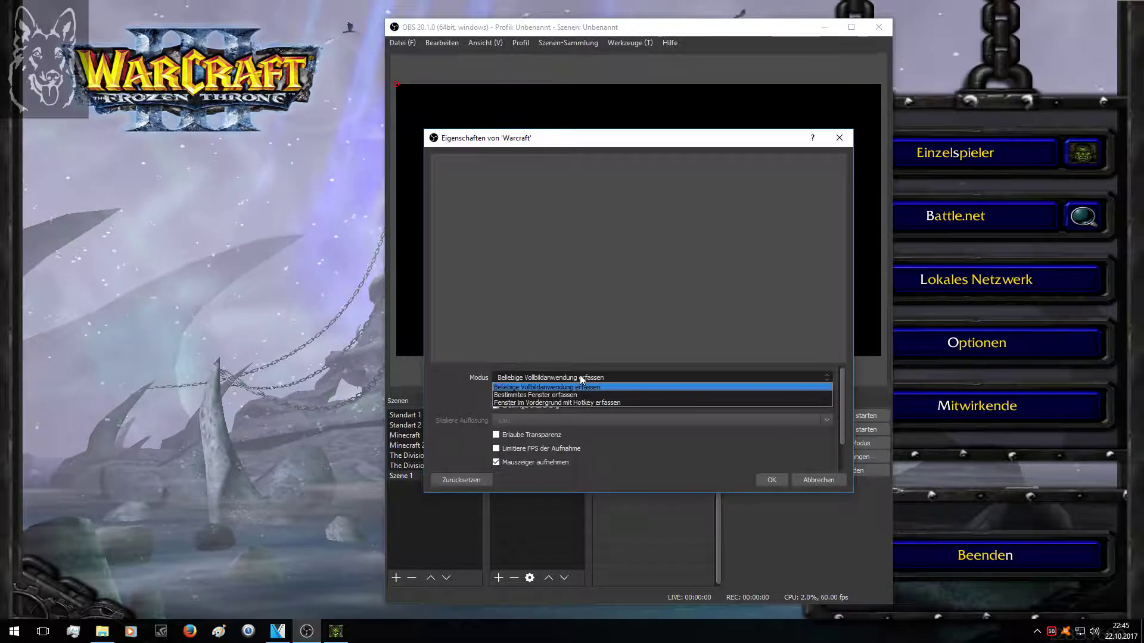
{"action": "left_click", "coordinate": [553, 348]}
{"action": "left_click_drag", "start_coordinate": [627, 138], "coordinate": [610, 105]}
{"action": "left_click", "coordinate": [635, 343]}
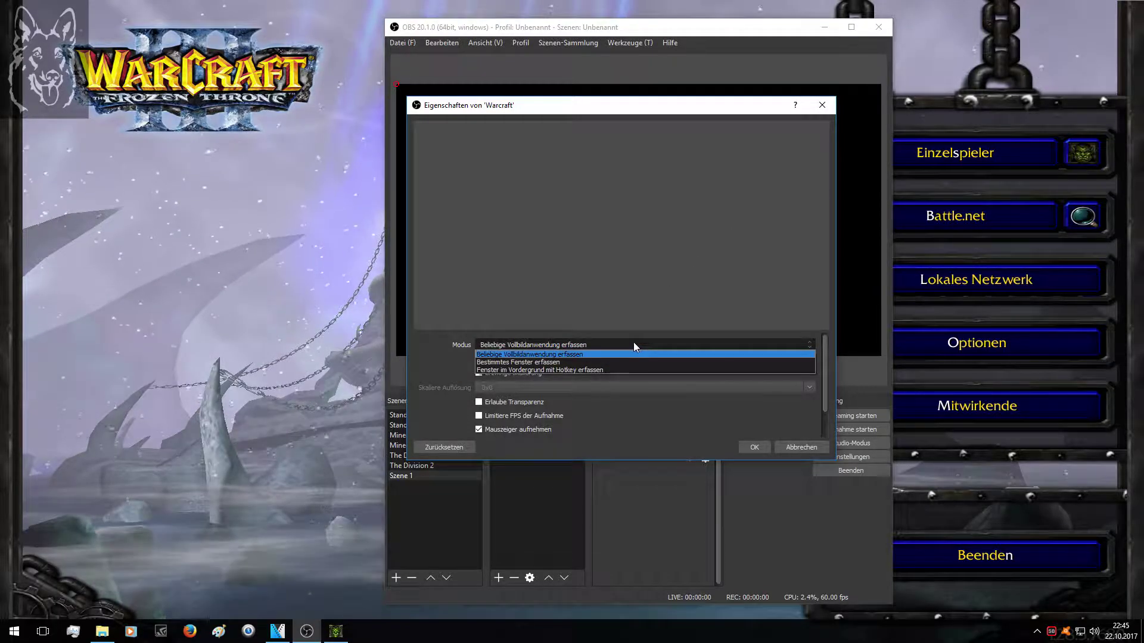
{"action": "left_click", "coordinate": [597, 362]}
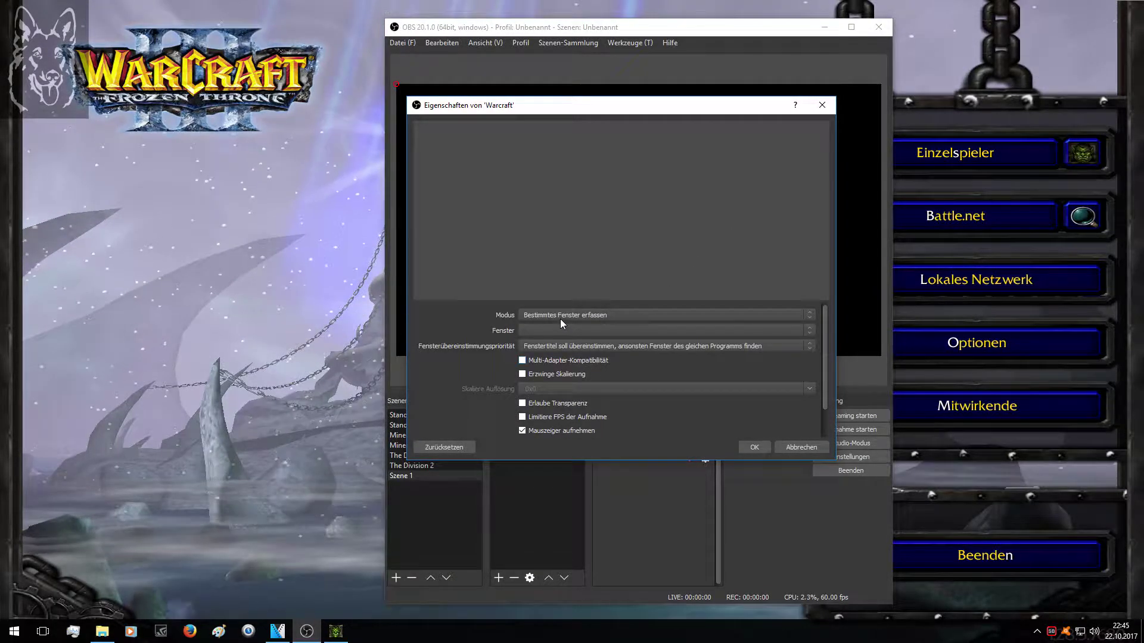
{"action": "left_click", "coordinate": [571, 330]}
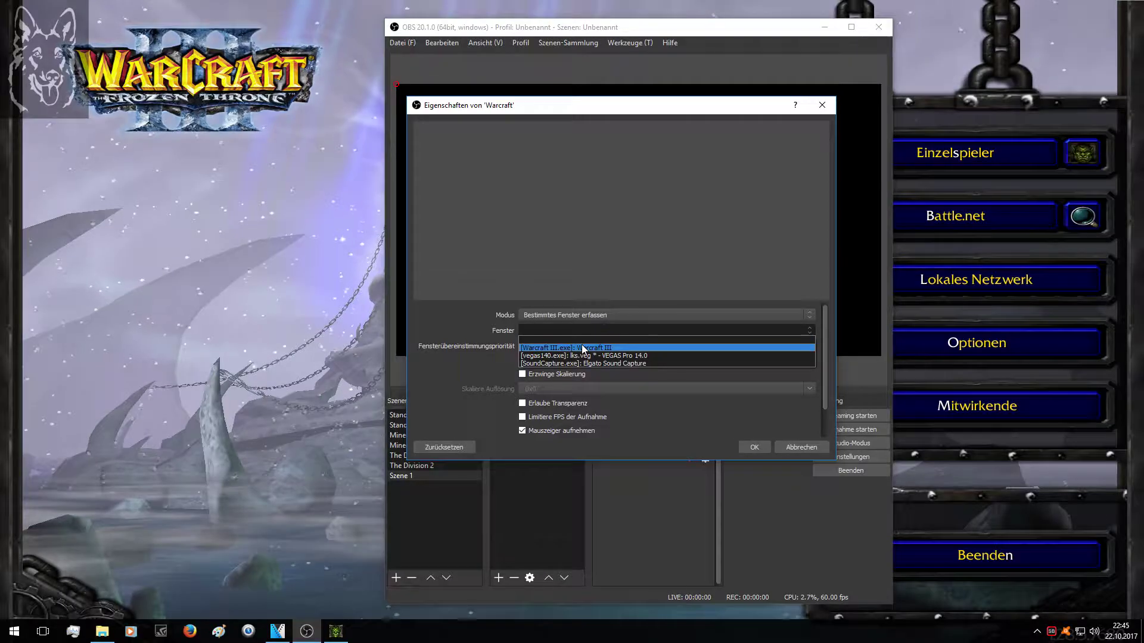
{"action": "left_click", "coordinate": [581, 345]}
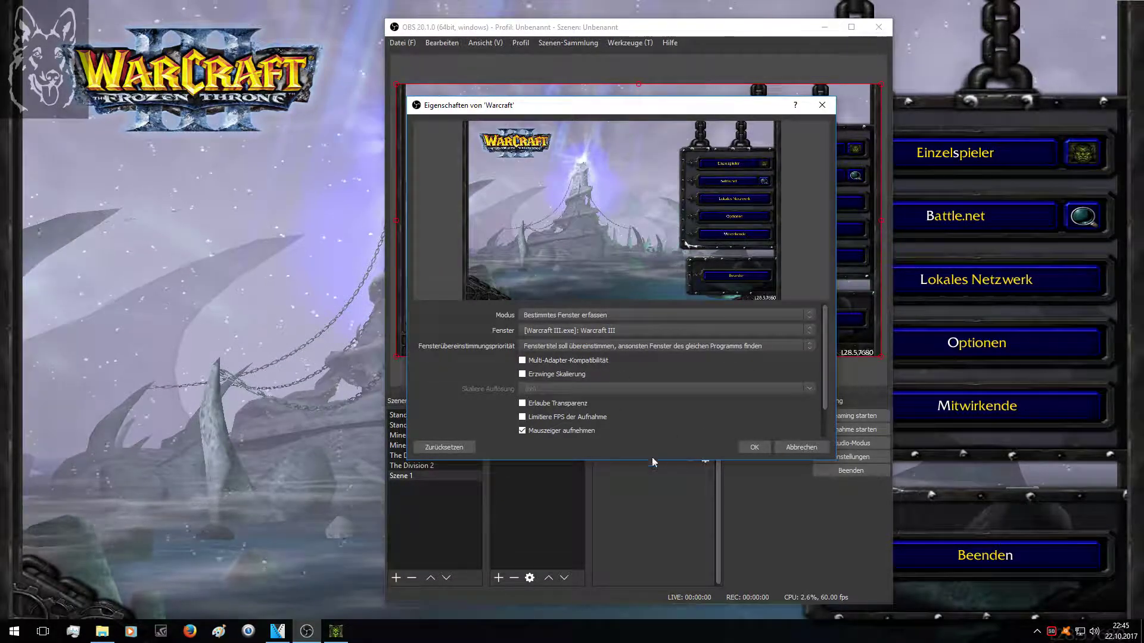
{"action": "left_click", "coordinate": [754, 451]}
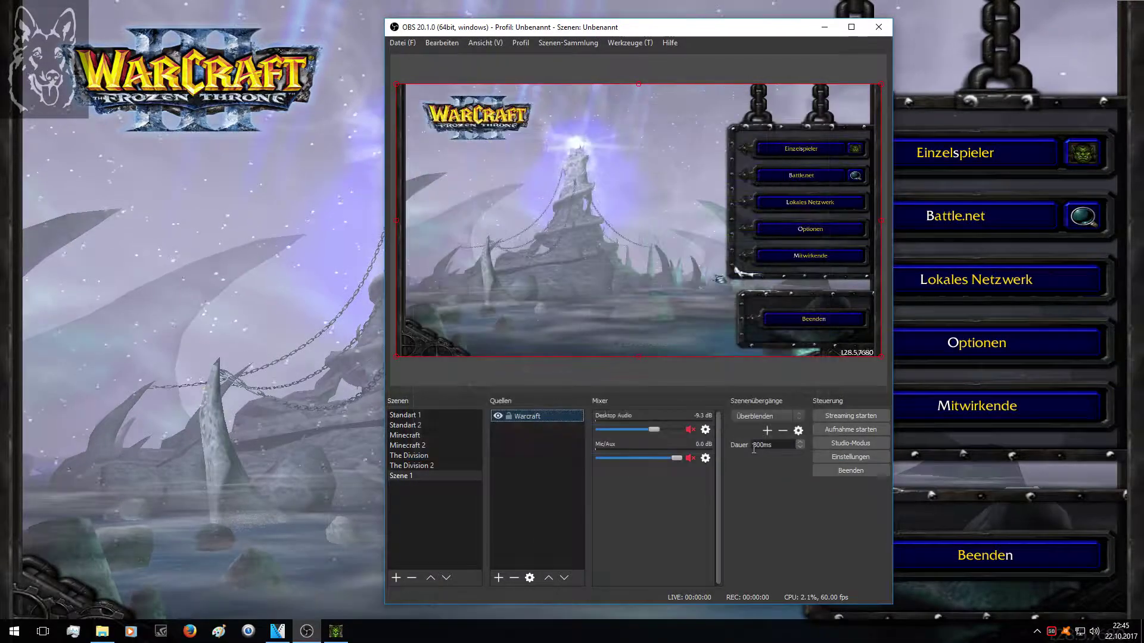
Quit Warcraft III, then reopen the Warcraft source's properties and review its capture options through the anti-cheat and overlay settings
{"action": "left_click", "coordinate": [1016, 559]}
{"action": "left_click", "coordinate": [1018, 562]}
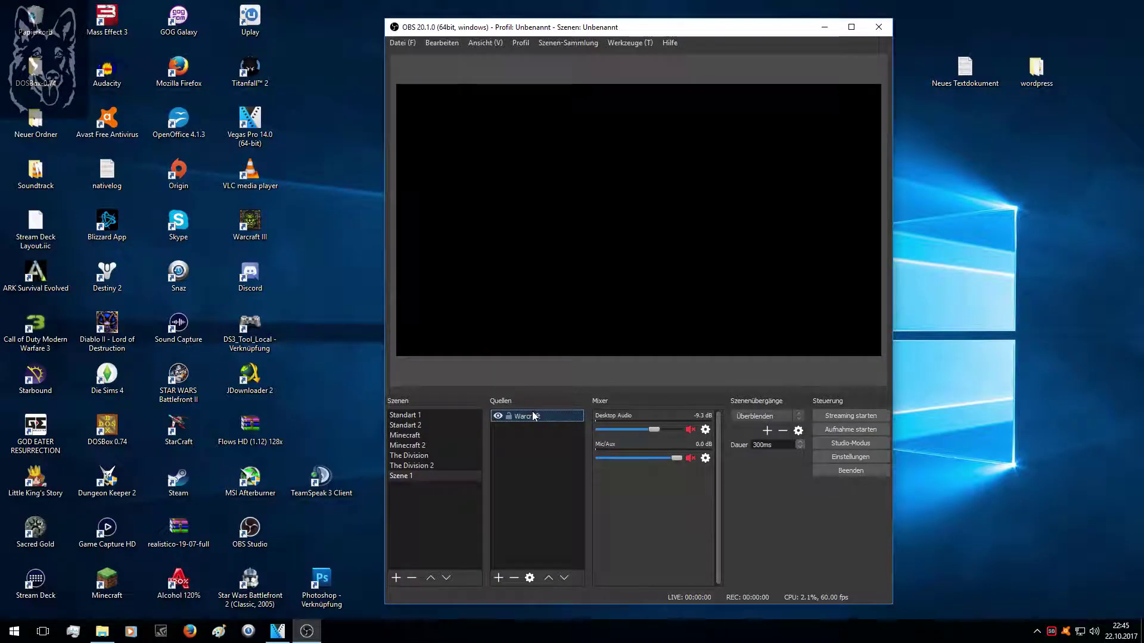
{"action": "right_click", "coordinate": [533, 416]}
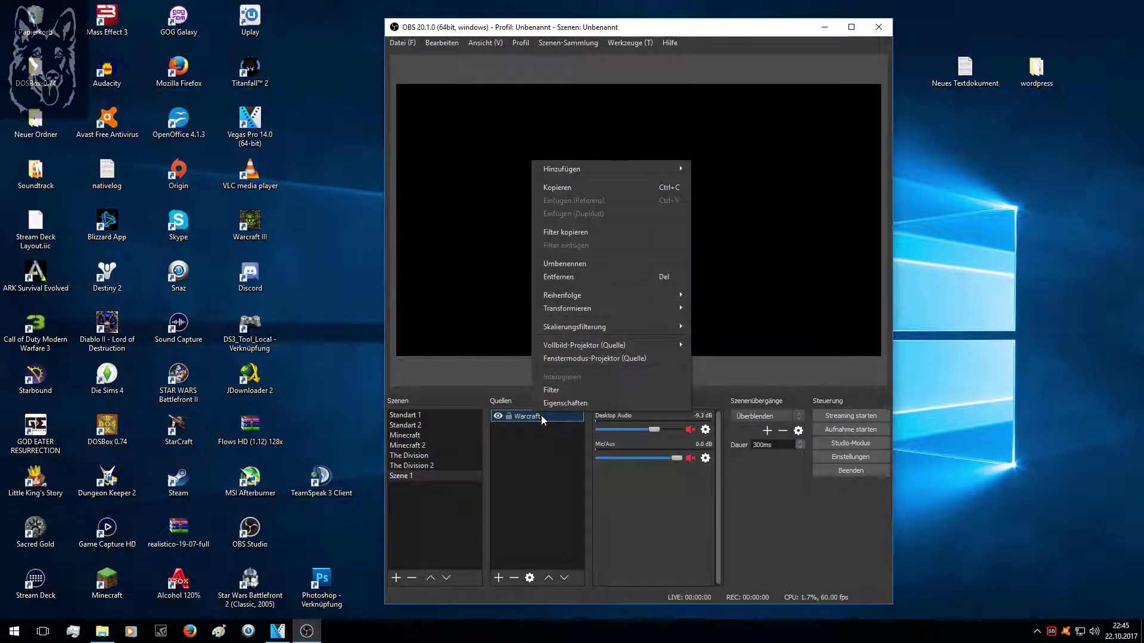
{"action": "left_click", "coordinate": [559, 404]}
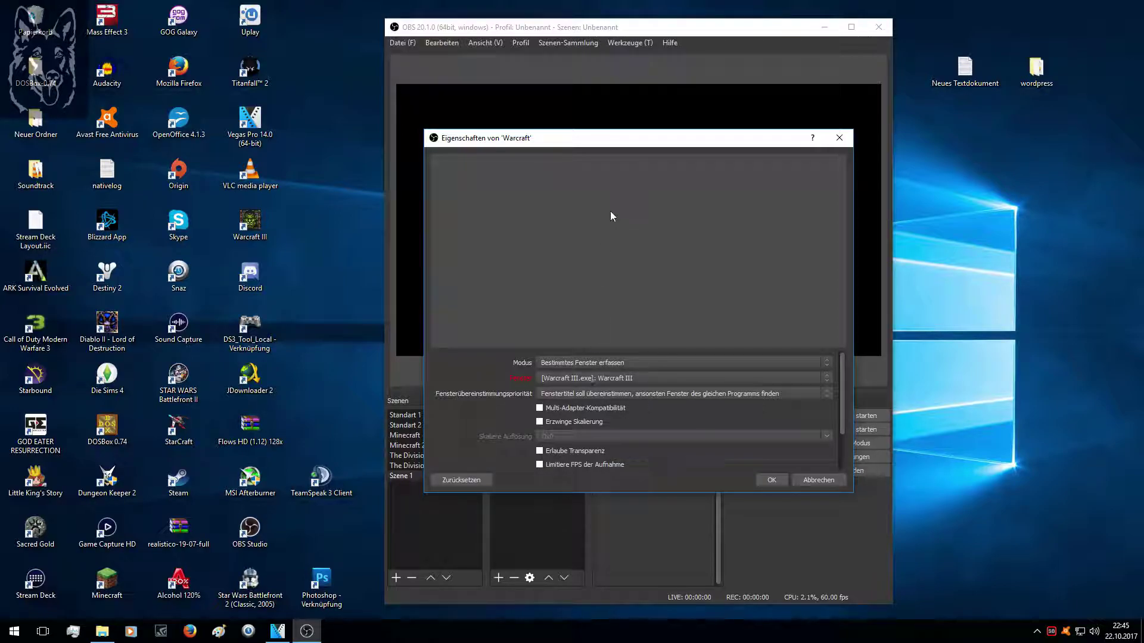
{"action": "left_click_drag", "start_coordinate": [643, 139], "coordinate": [964, 55]}
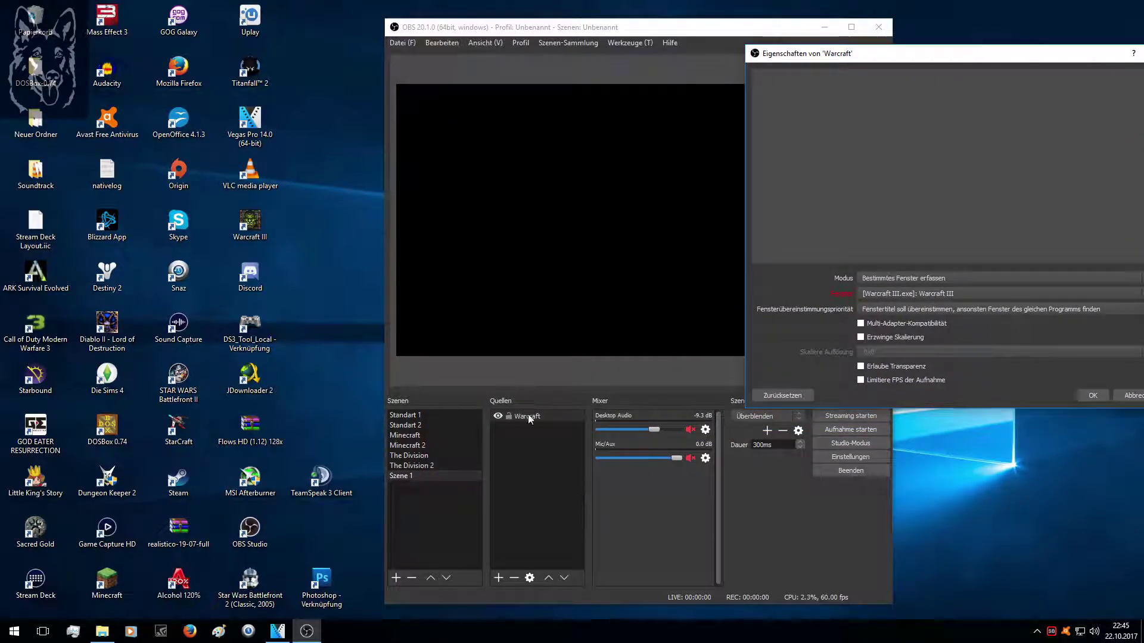
{"action": "left_click_drag", "start_coordinate": [1066, 57], "coordinate": [746, 58]}
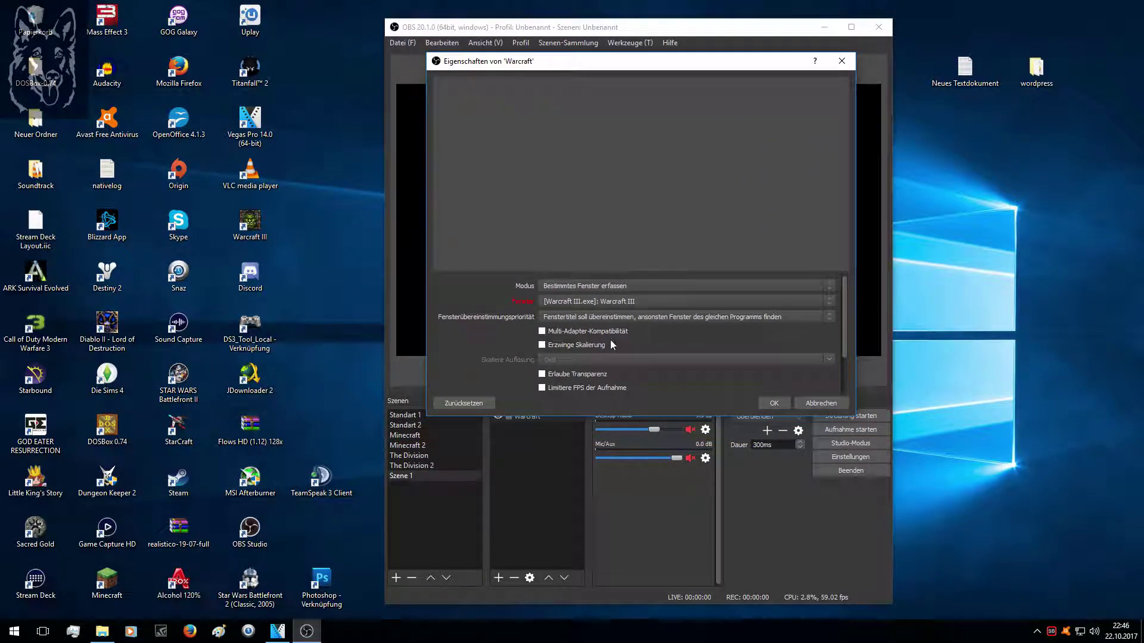
{"action": "scroll", "coordinate": [634, 338], "scroll_direction": "down", "scroll_amount": 2}
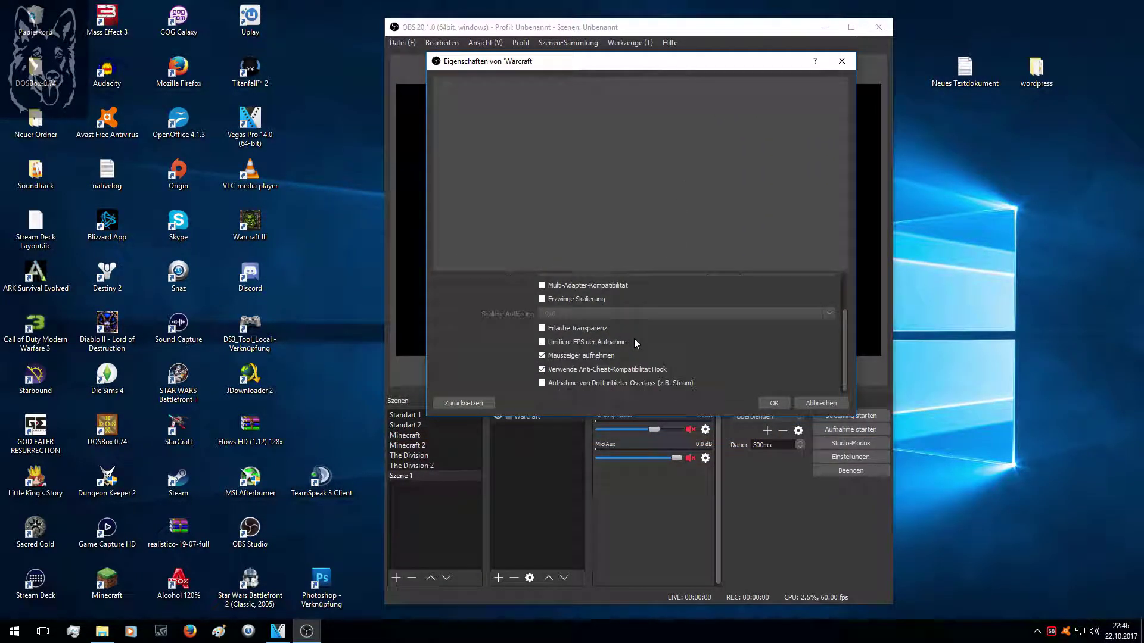
{"action": "left_click", "coordinate": [628, 370]}
{"action": "left_click", "coordinate": [774, 403]}
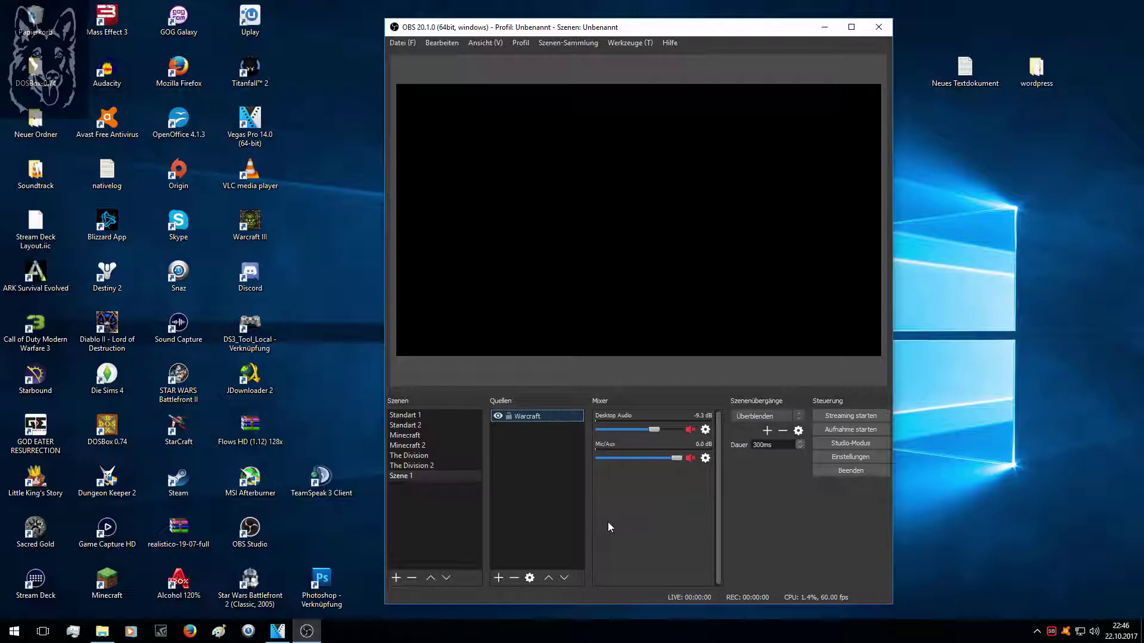
Add the existing media source "Clap" to Szene 1 and place it in the lower-right corner of the preview canvas
{"action": "left_click", "coordinate": [494, 578]}
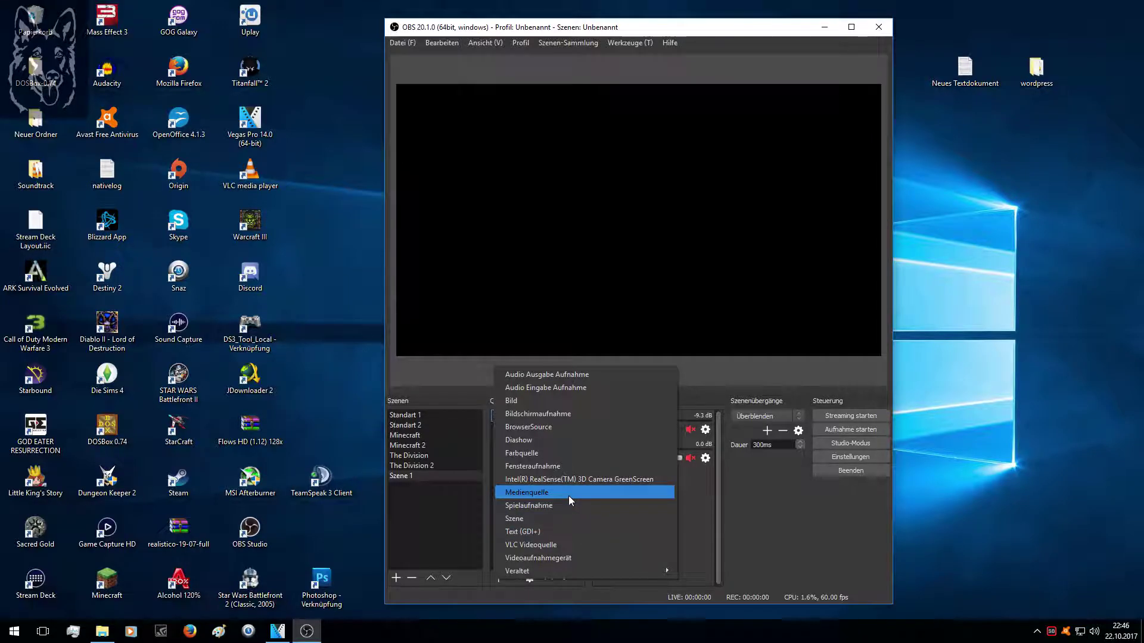
{"action": "left_click", "coordinate": [543, 493]}
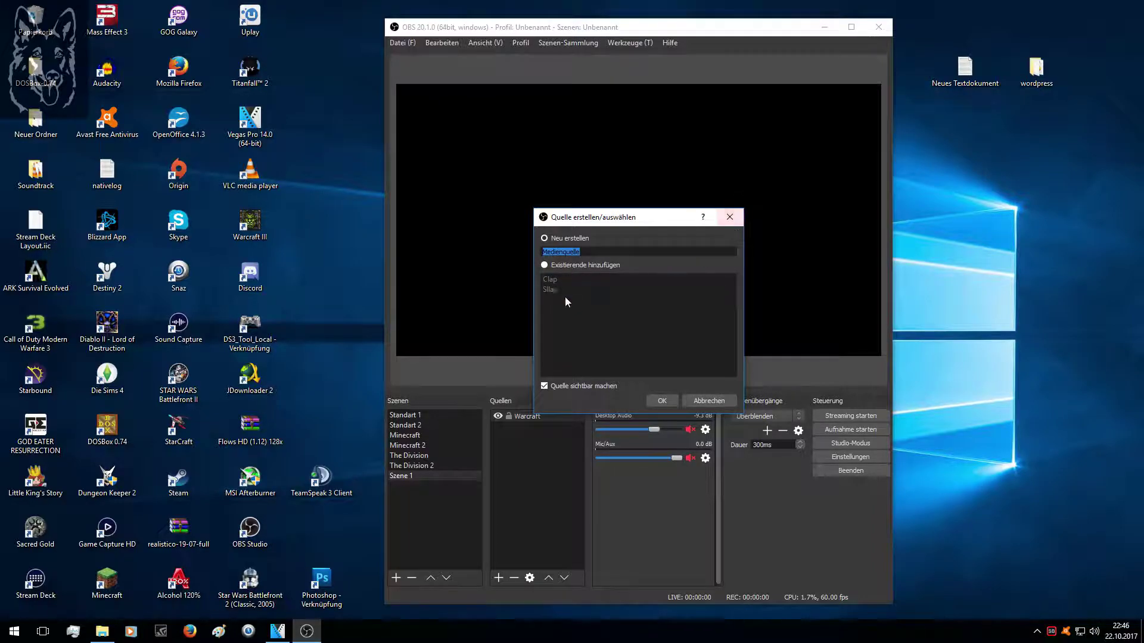
{"action": "left_click", "coordinate": [560, 265]}
{"action": "left_click", "coordinate": [552, 279]}
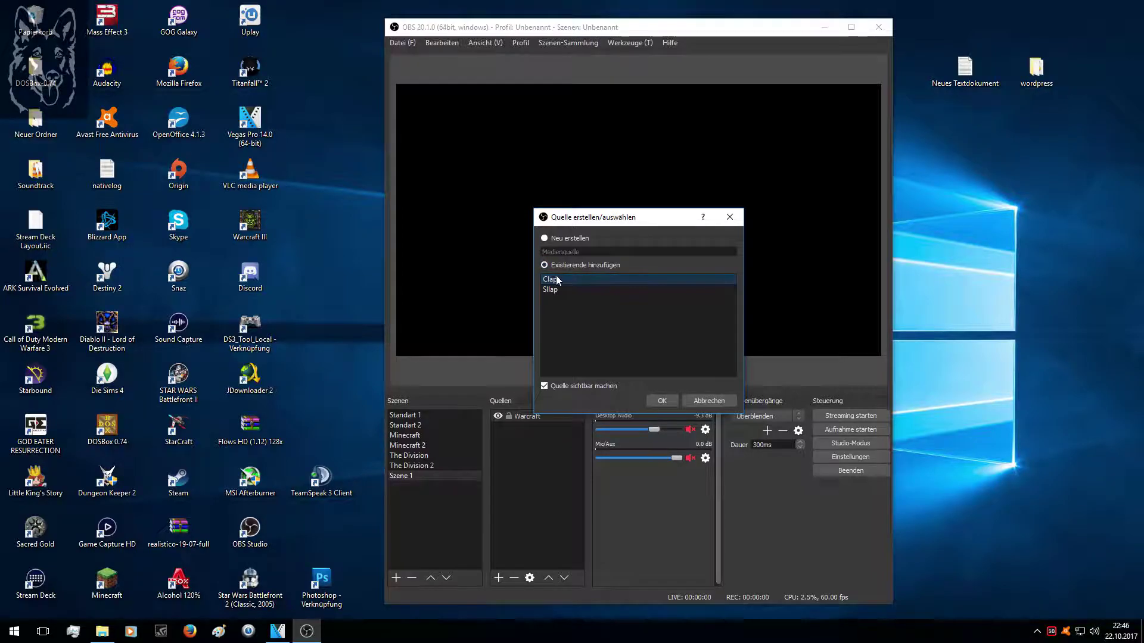
{"action": "left_click", "coordinate": [662, 400]}
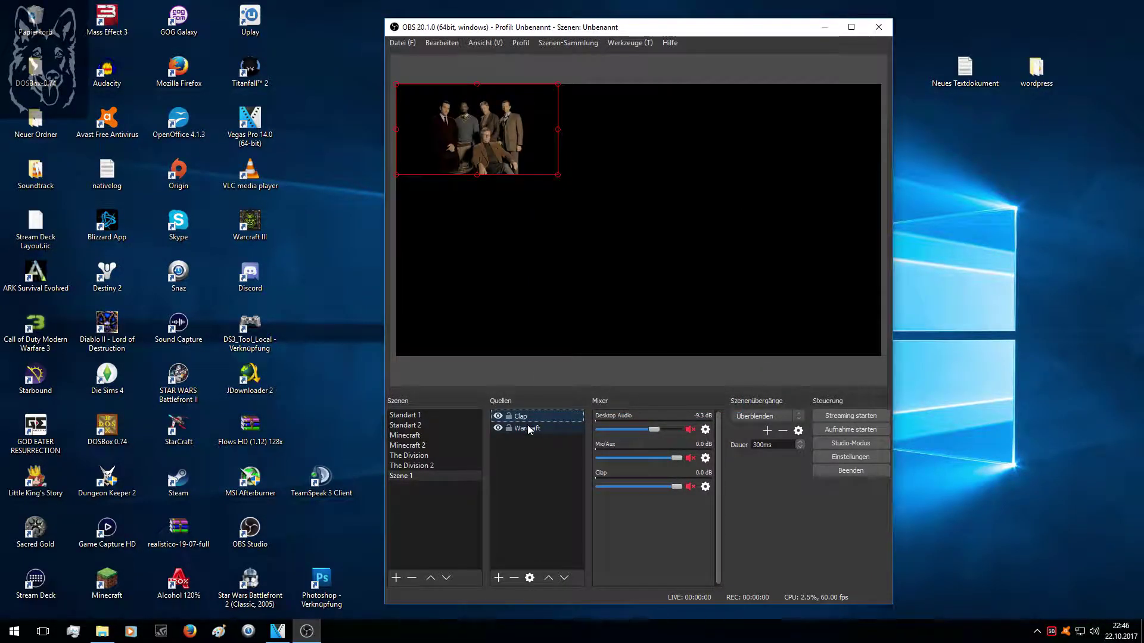
{"action": "left_click_drag", "start_coordinate": [488, 119], "coordinate": [814, 309]}
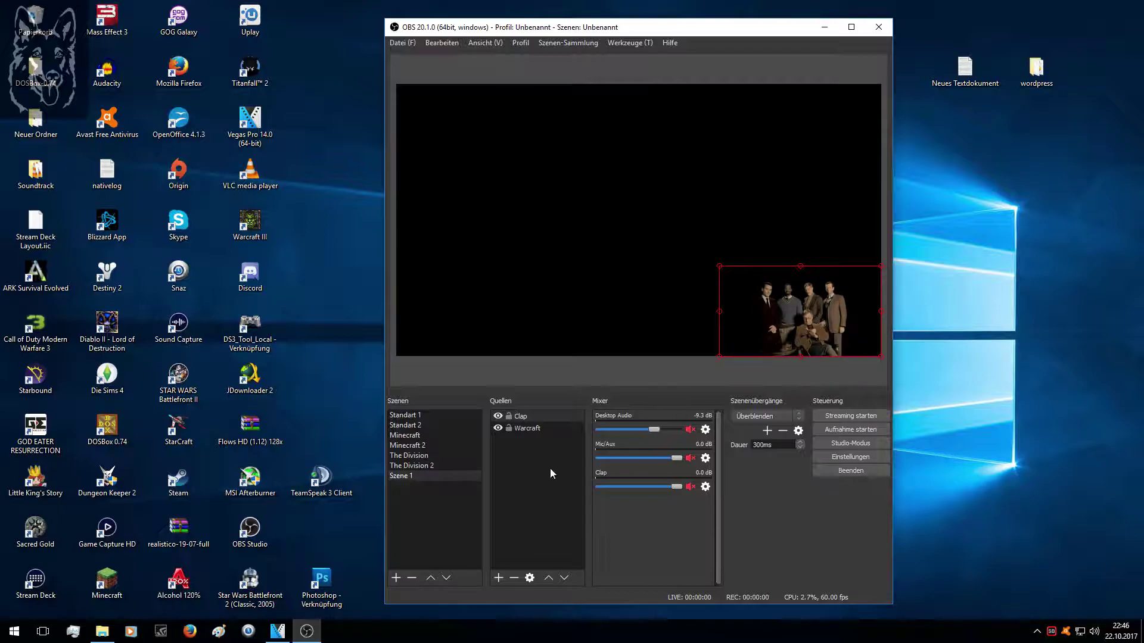
Review the Clap source's local file and playback options in its properties and close them without changes
{"action": "right_click", "coordinate": [518, 416]}
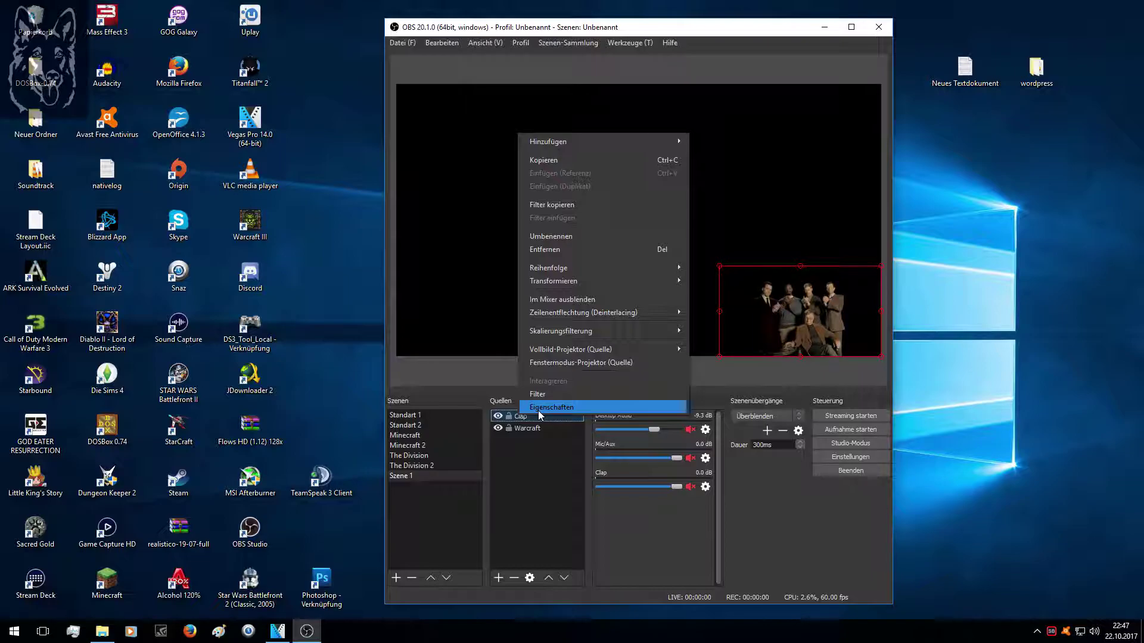
{"action": "left_click", "coordinate": [538, 410]}
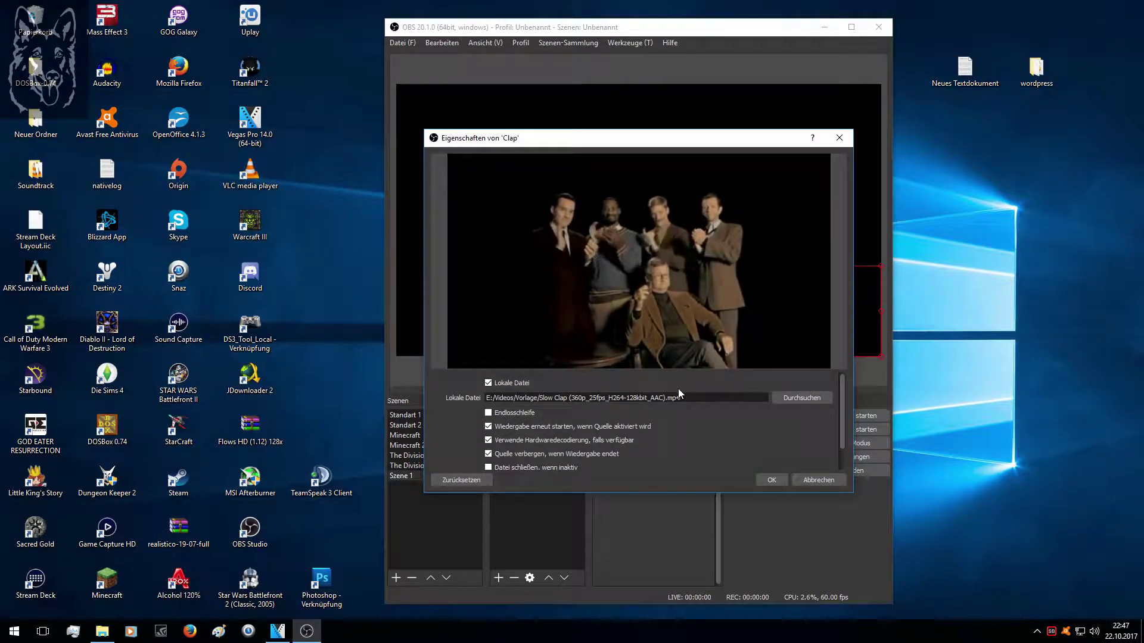
{"action": "scroll", "coordinate": [731, 404], "scroll_direction": "down", "scroll_amount": 1}
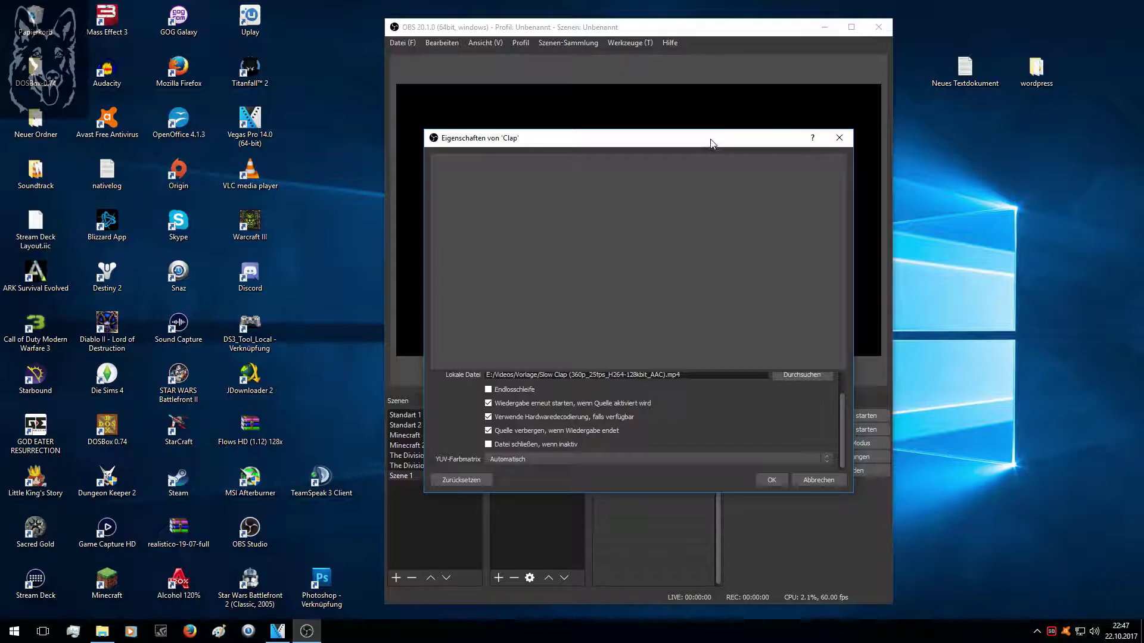
{"action": "left_click_drag", "start_coordinate": [637, 143], "coordinate": [655, 33]}
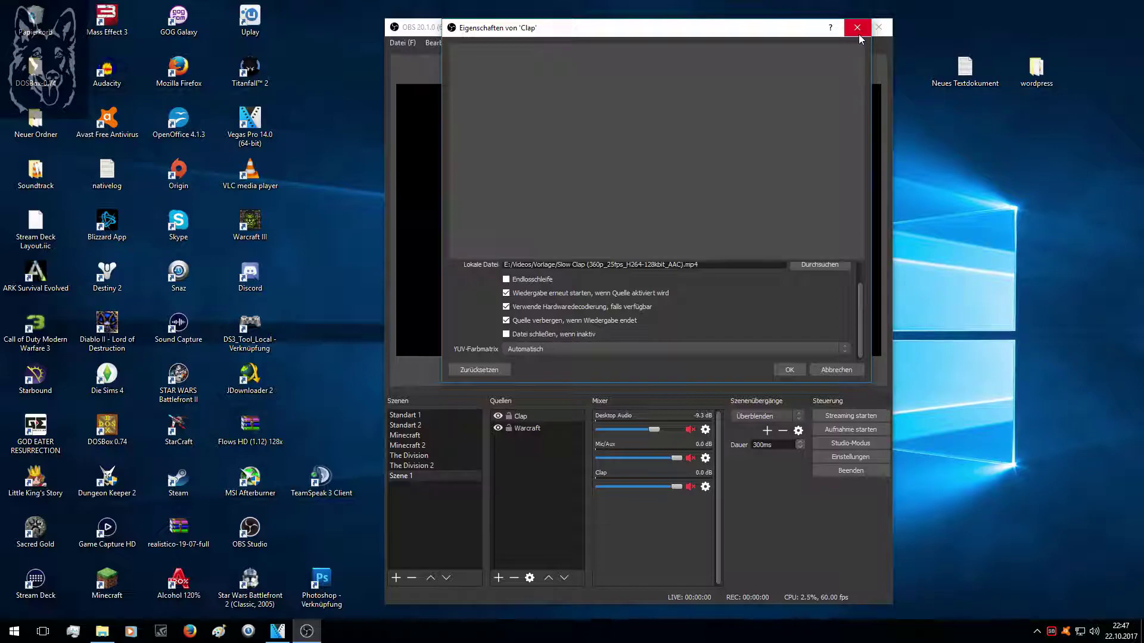
{"action": "left_click", "coordinate": [858, 33]}
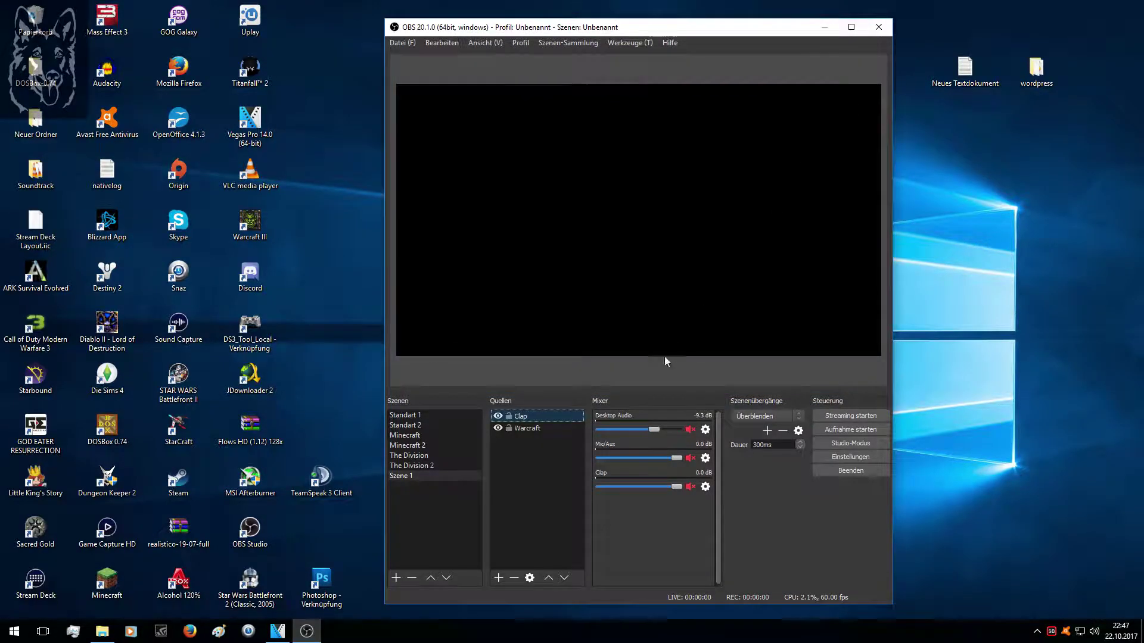
Toggle the Clap source's visibility several times to replay its clip in the preview
{"action": "left_click", "coordinate": [498, 416]}
{"action": "left_click", "coordinate": [498, 416]}
{"action": "left_click", "coordinate": [498, 416]}
{"action": "left_click", "coordinate": [498, 416]}
{"action": "left_click", "coordinate": [498, 416]}
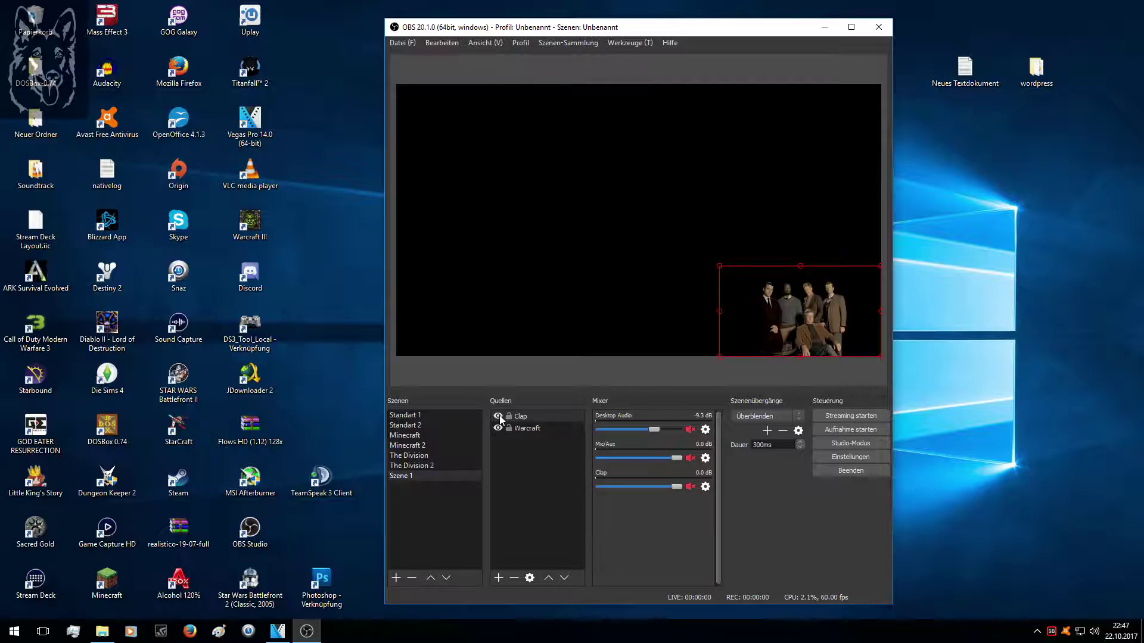
Remove the Clap source from Szene 1
{"action": "right_click", "coordinate": [520, 421]}
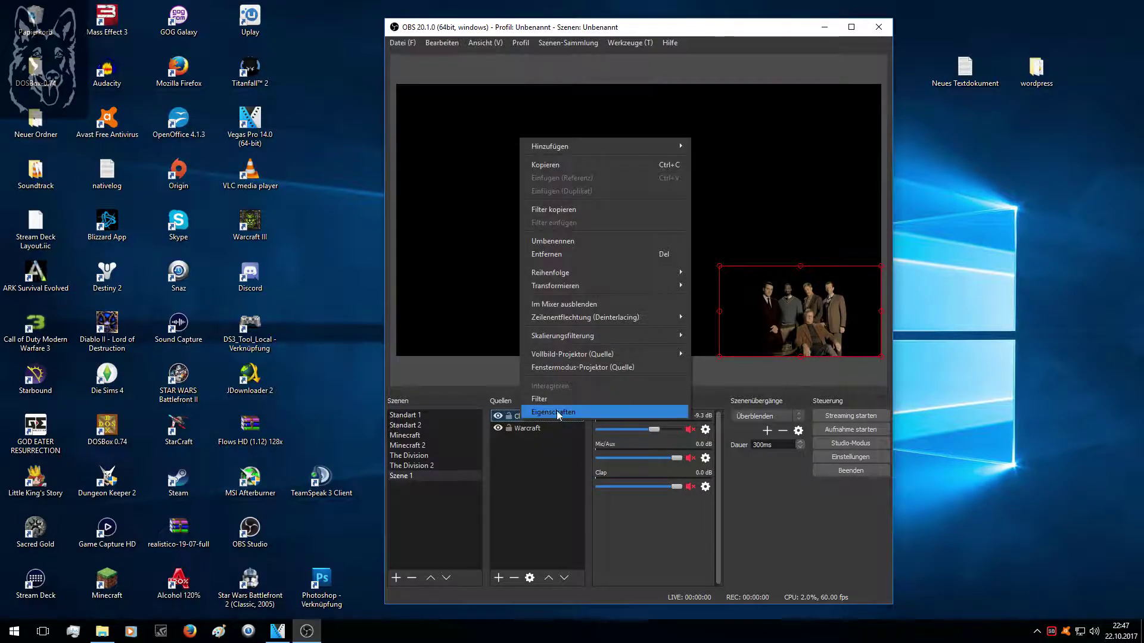
{"action": "mouse_move", "coordinate": [564, 286]}
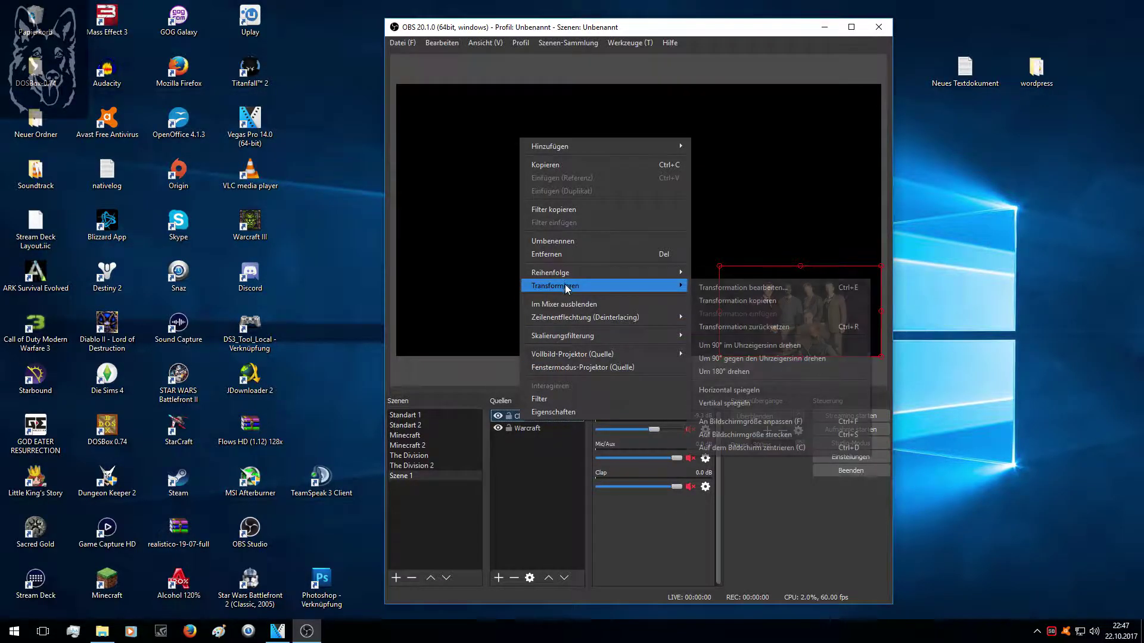
{"action": "left_click", "coordinate": [563, 255]}
{"action": "left_click", "coordinate": [679, 332]}
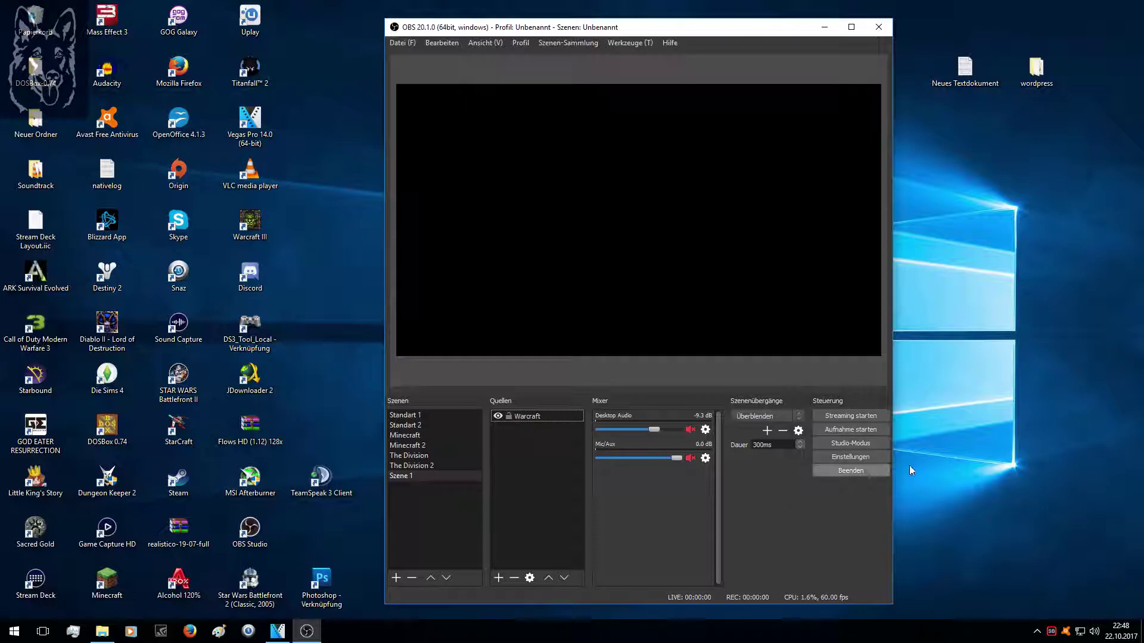
Examine the Reihenfolge ordering commands for the Warcraft source in Szene 1 and look briefly at the scene Standart 2
{"action": "left_click", "coordinate": [850, 471]}
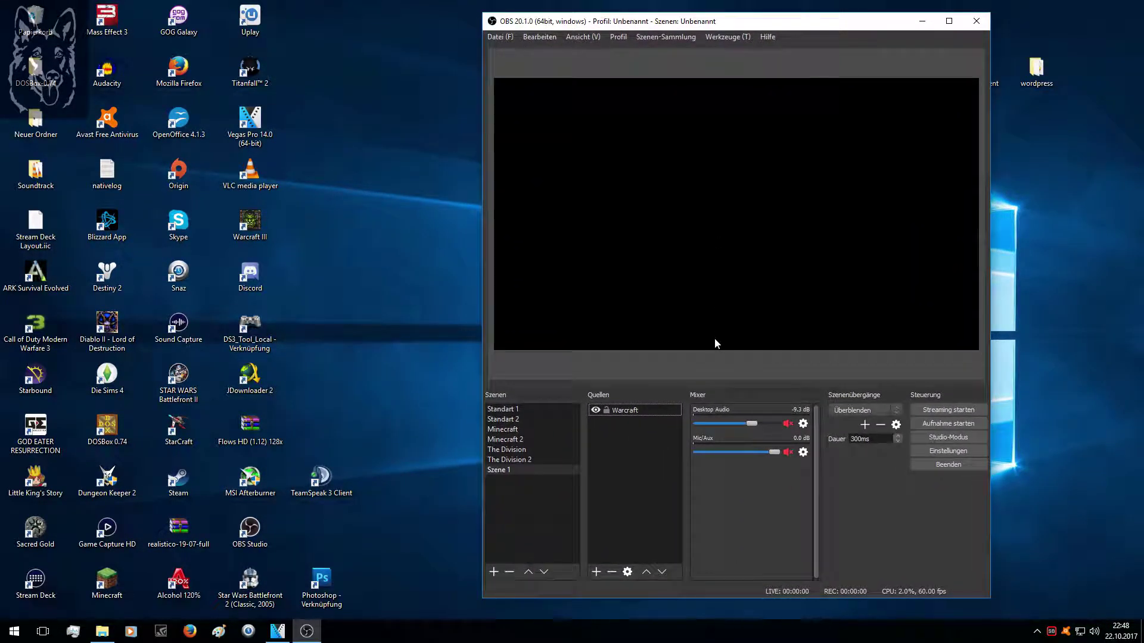
{"action": "right_click", "coordinate": [614, 410]}
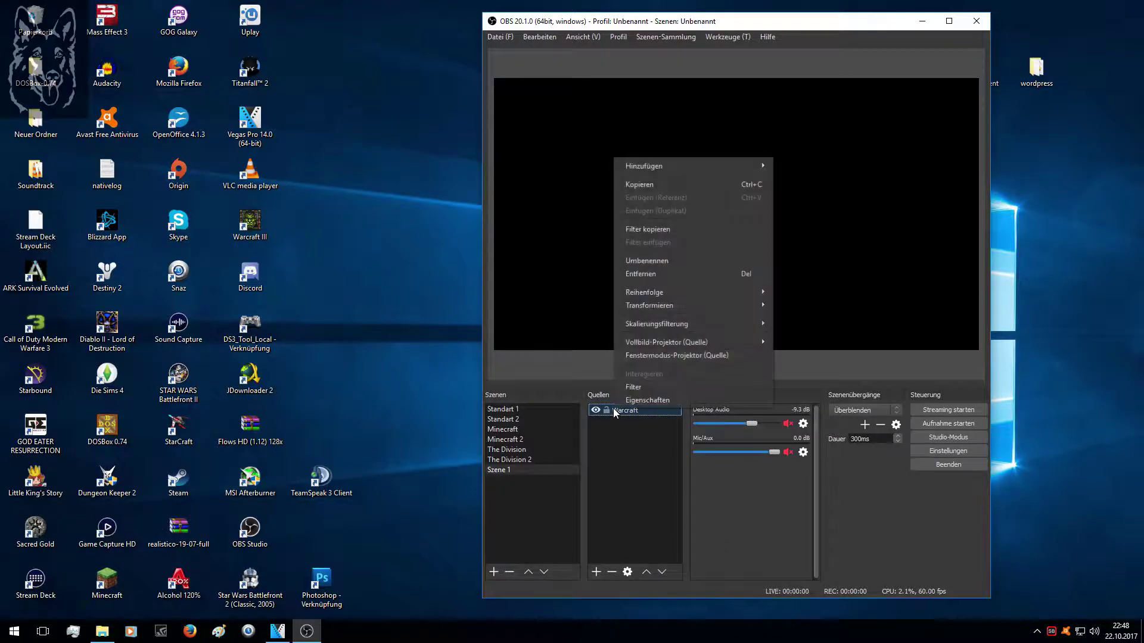
{"action": "mouse_move", "coordinate": [675, 292]}
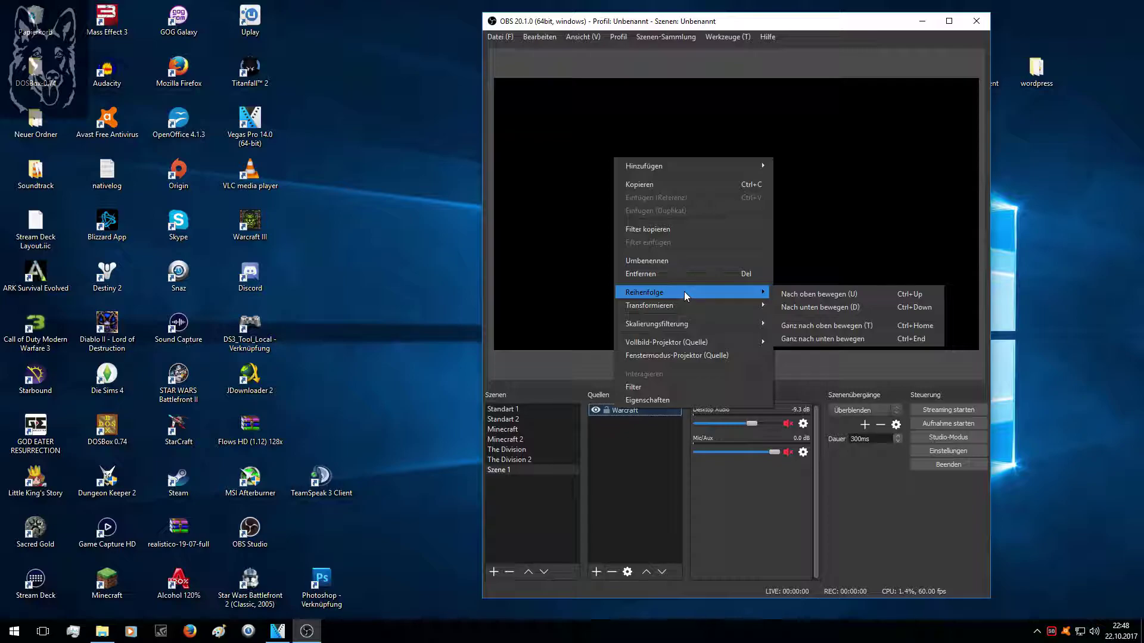
{"action": "left_click", "coordinate": [567, 295]}
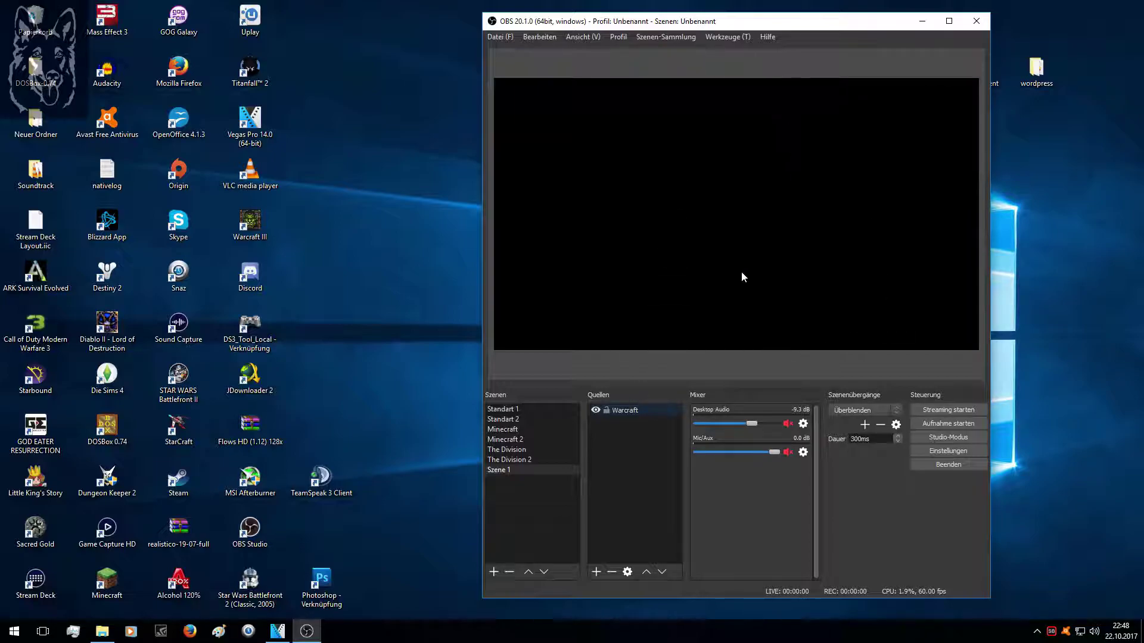
{"action": "right_click", "coordinate": [616, 412]}
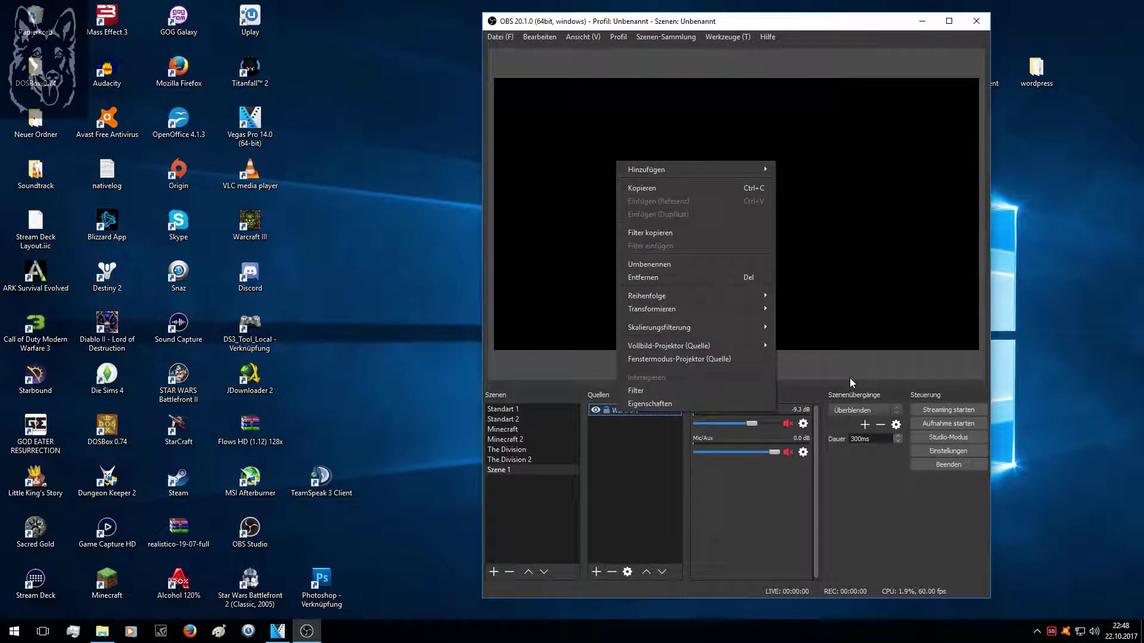
{"action": "left_click", "coordinate": [783, 379]}
{"action": "left_click", "coordinate": [629, 412]}
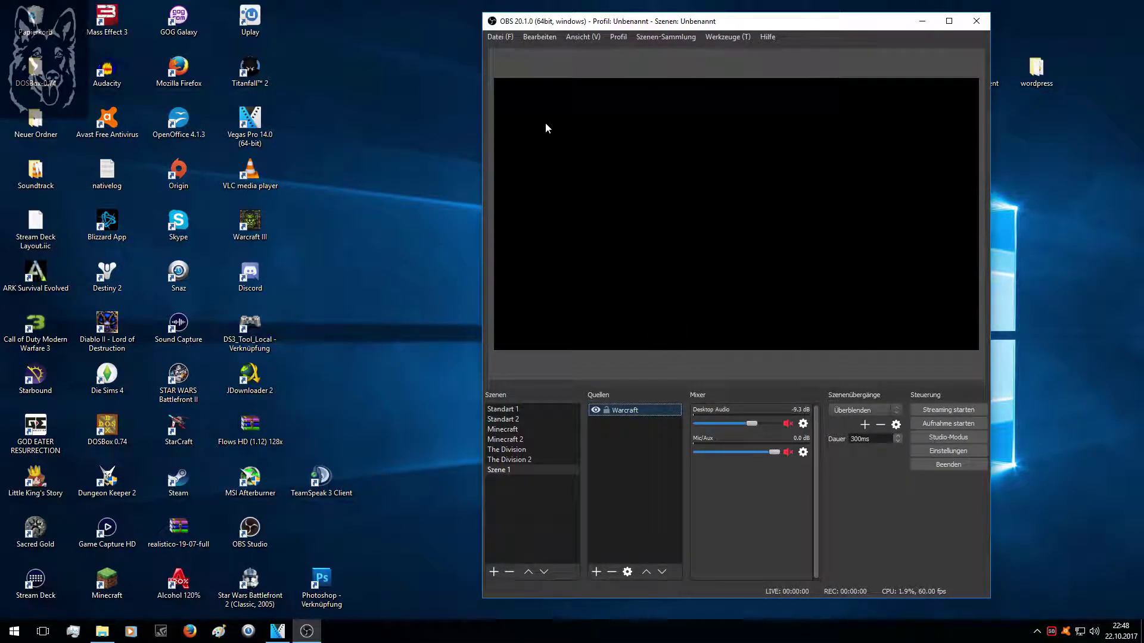
{"action": "left_click", "coordinate": [515, 421]}
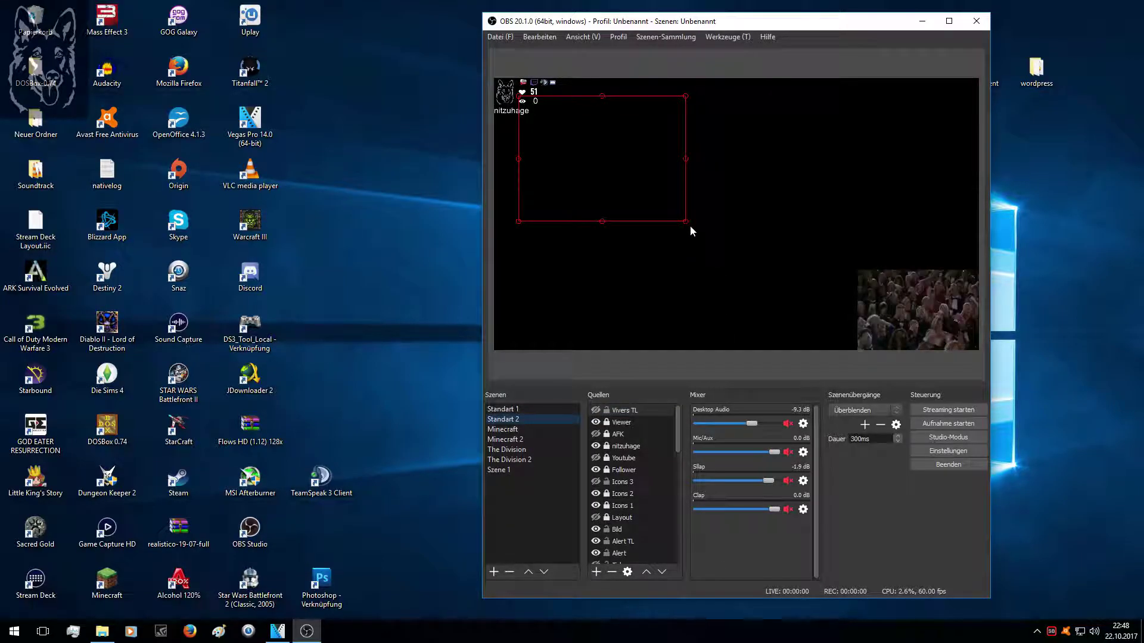
{"action": "left_click", "coordinate": [509, 469]}
{"action": "right_click", "coordinate": [625, 408]}
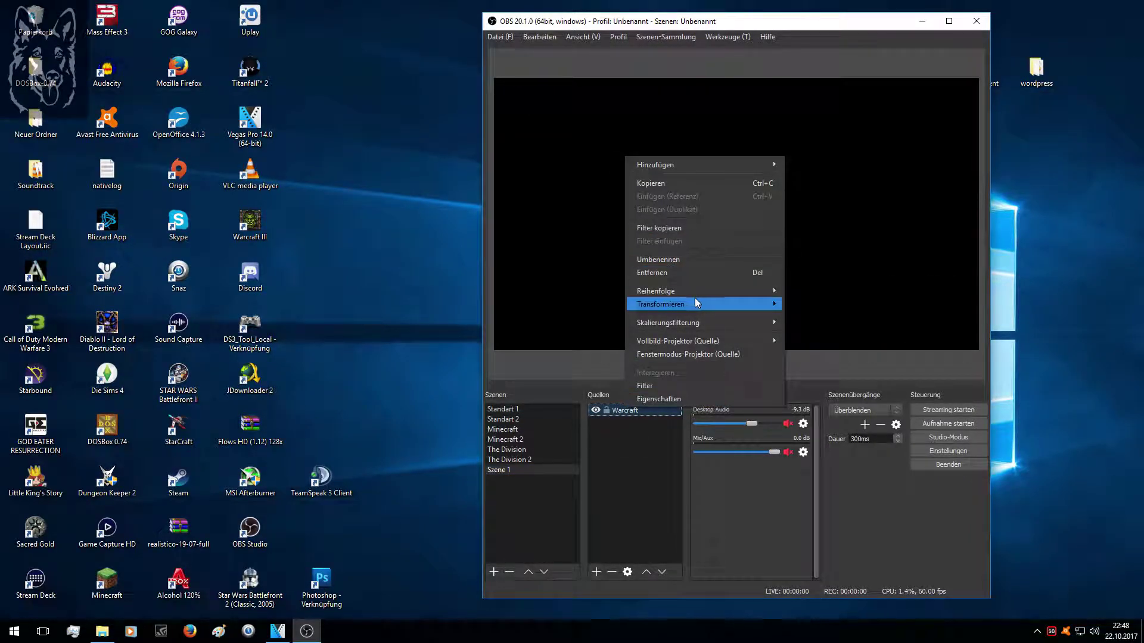
{"action": "mouse_move", "coordinate": [719, 307]}
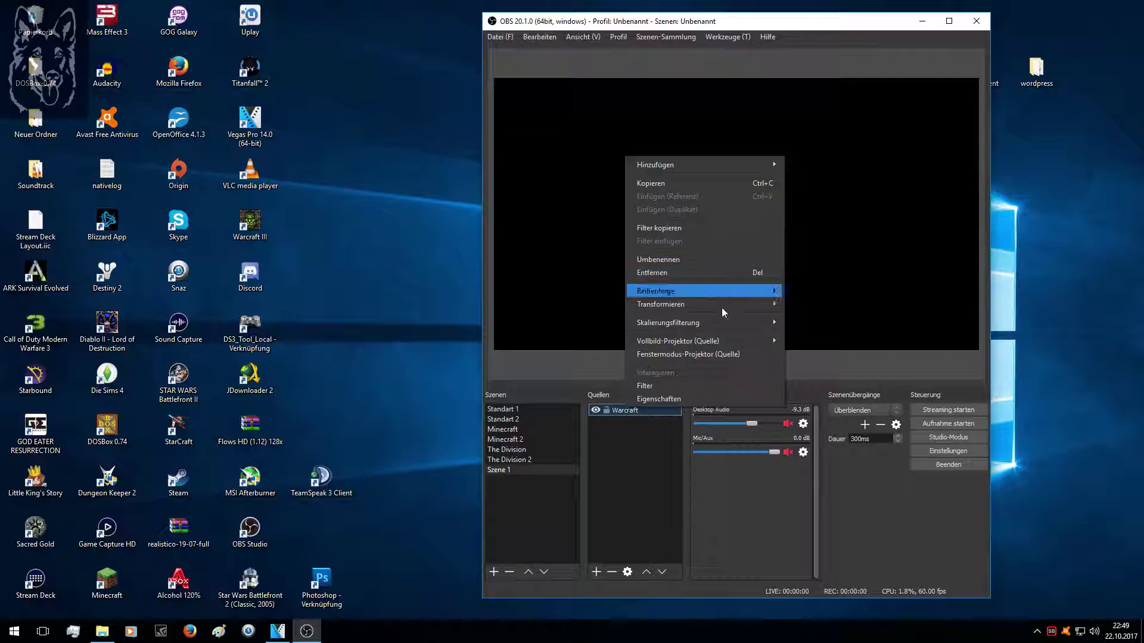
{"action": "left_click", "coordinate": [796, 505]}
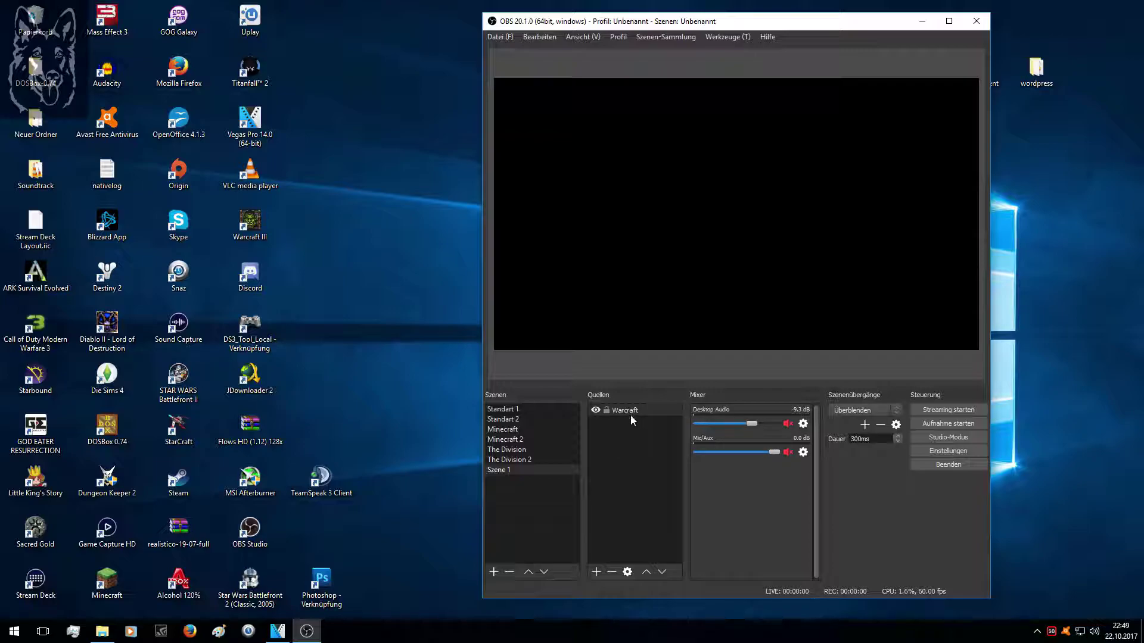
{"action": "left_click", "coordinate": [512, 420]}
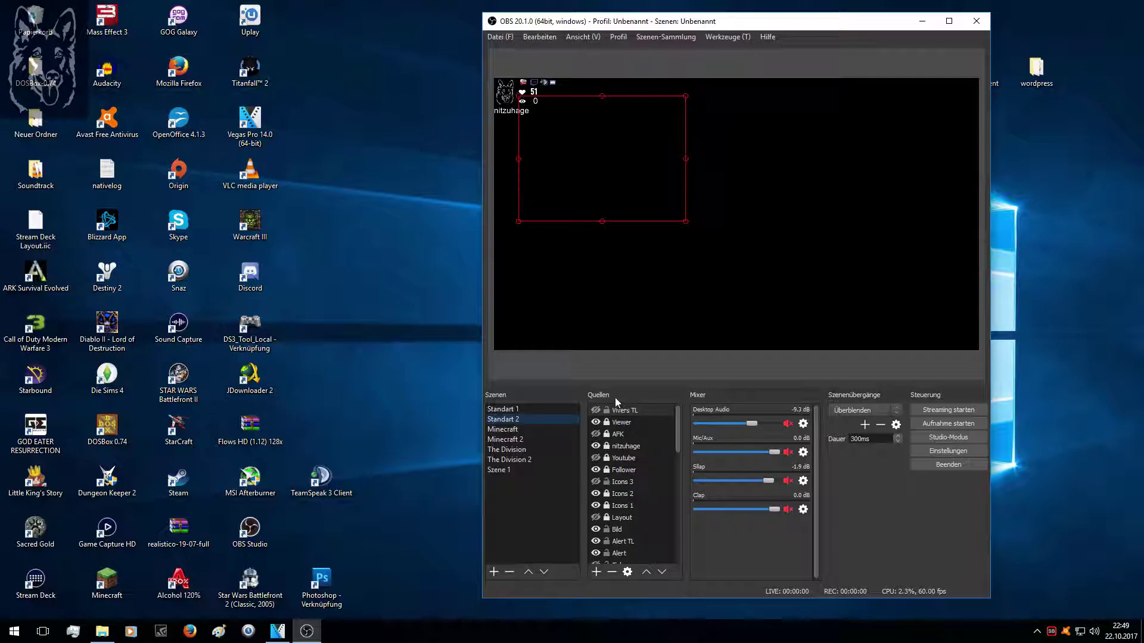
{"action": "left_click", "coordinate": [511, 471]}
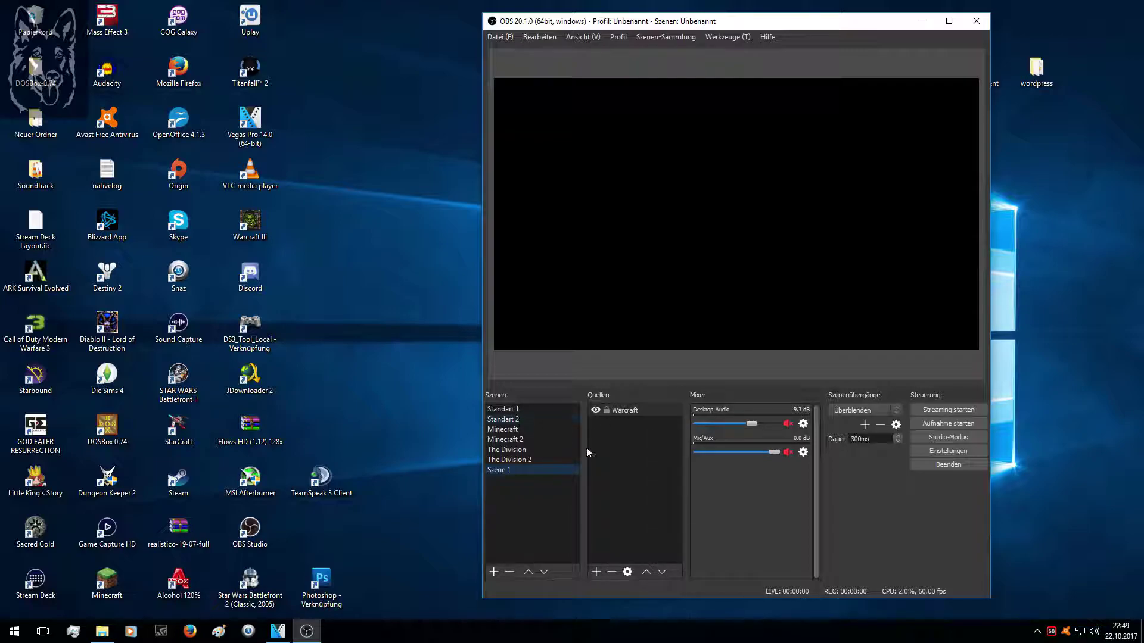
{"action": "right_click", "coordinate": [613, 492]}
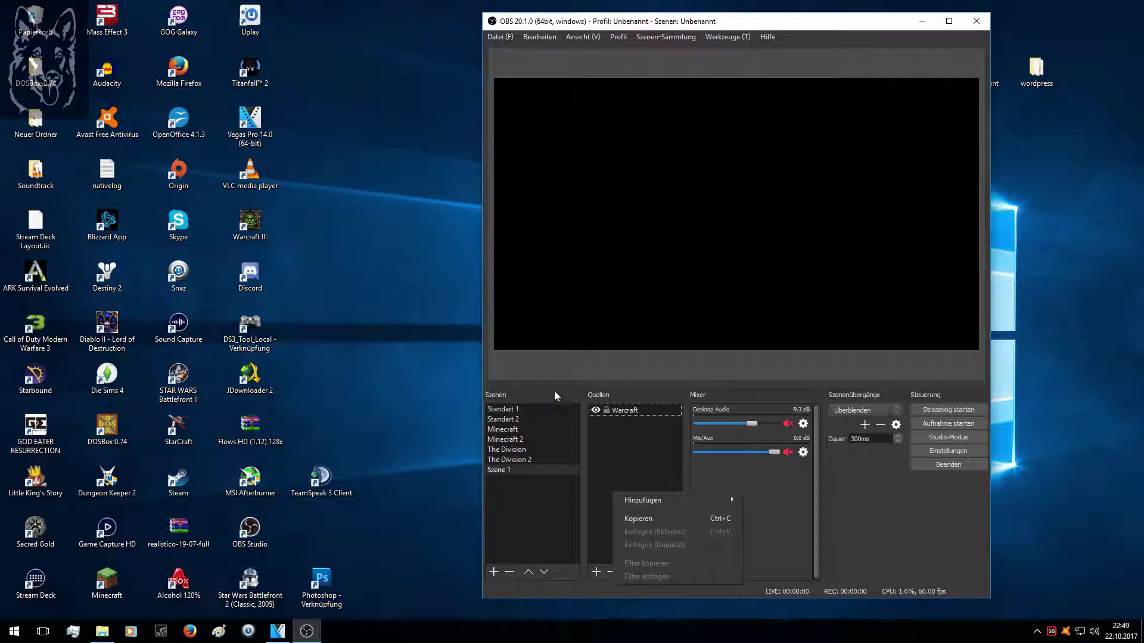
{"action": "left_click", "coordinate": [596, 572]}
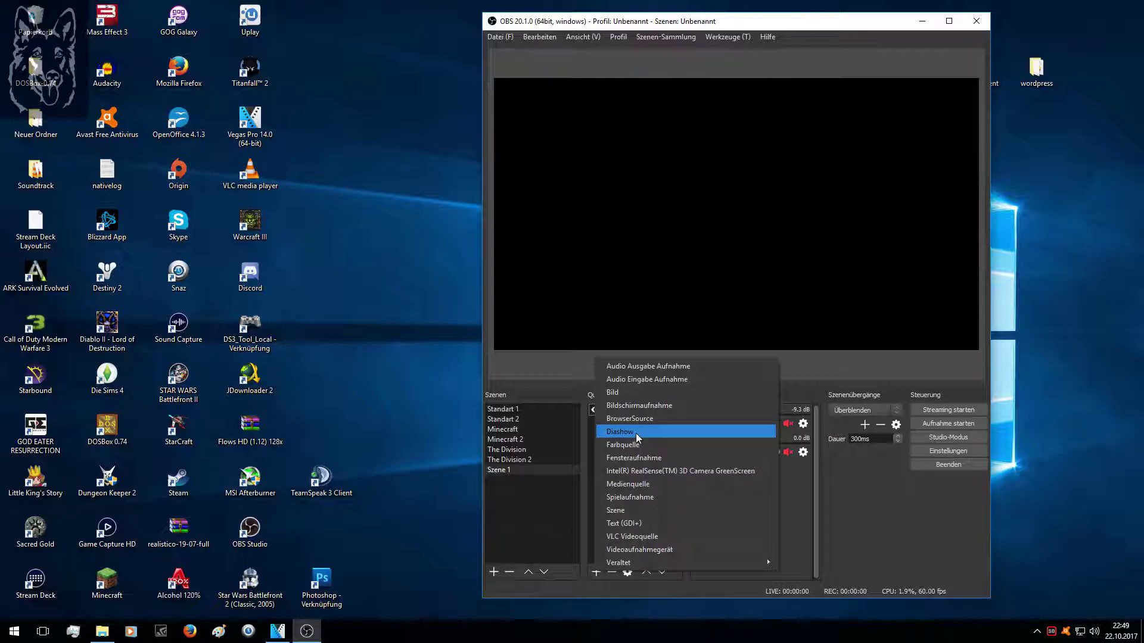
{"action": "left_click", "coordinate": [483, 546]}
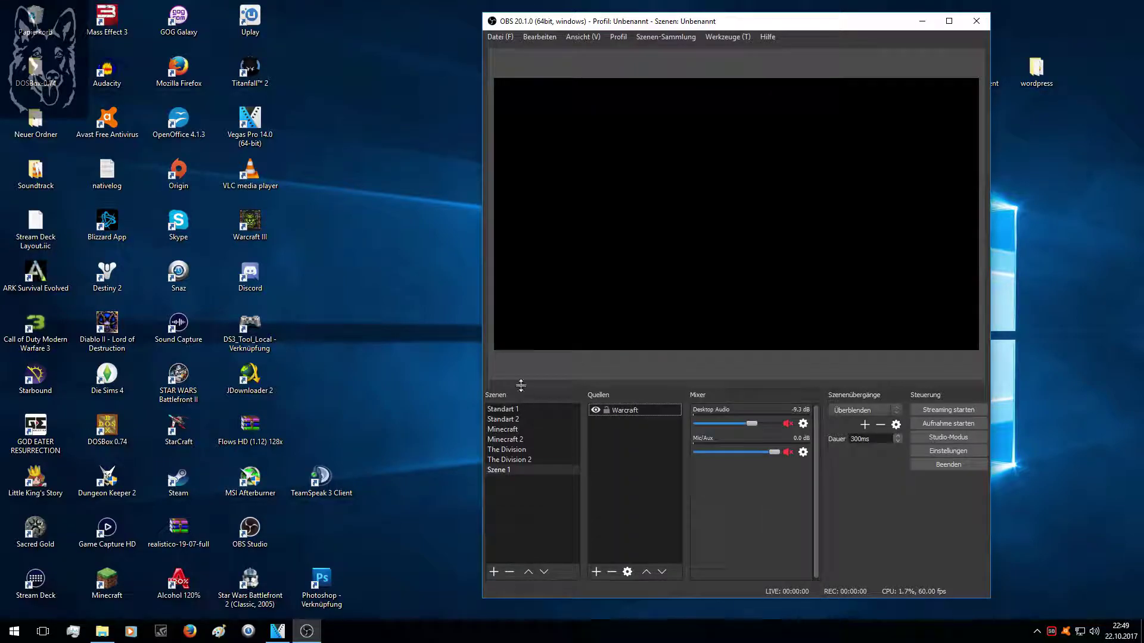
Switch to the scene Standart 2 and make its Bildschirmaufnahme source visible
{"action": "left_click", "coordinate": [515, 419]}
{"action": "scroll", "coordinate": [619, 467], "scroll_direction": "down", "scroll_amount": 8}
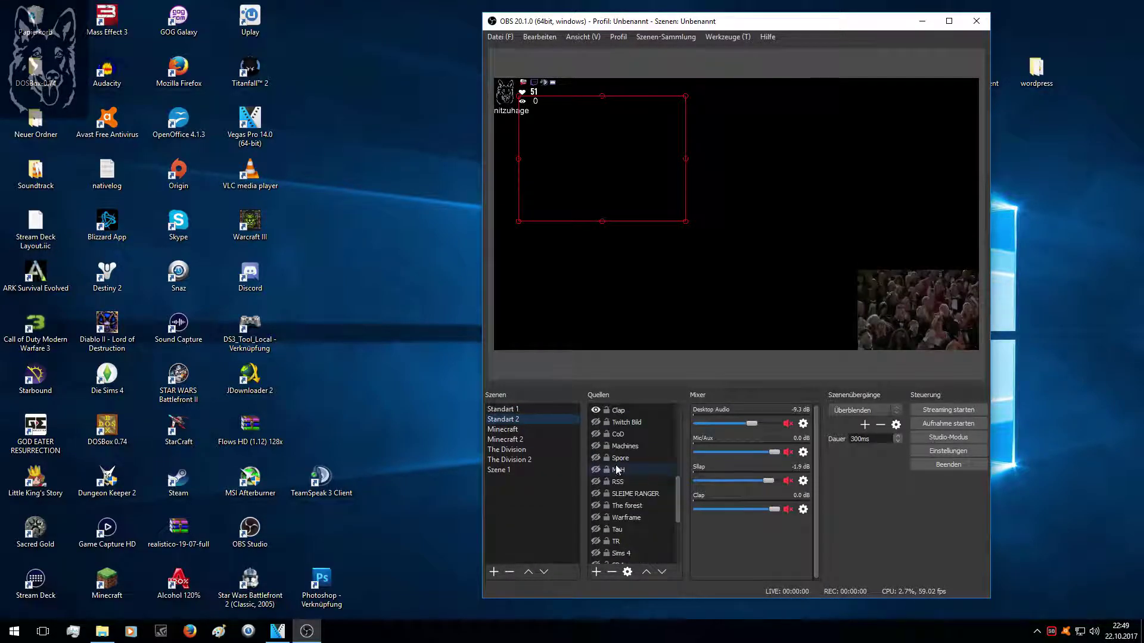
{"action": "scroll", "coordinate": [618, 466], "scroll_direction": "down", "scroll_amount": 1}
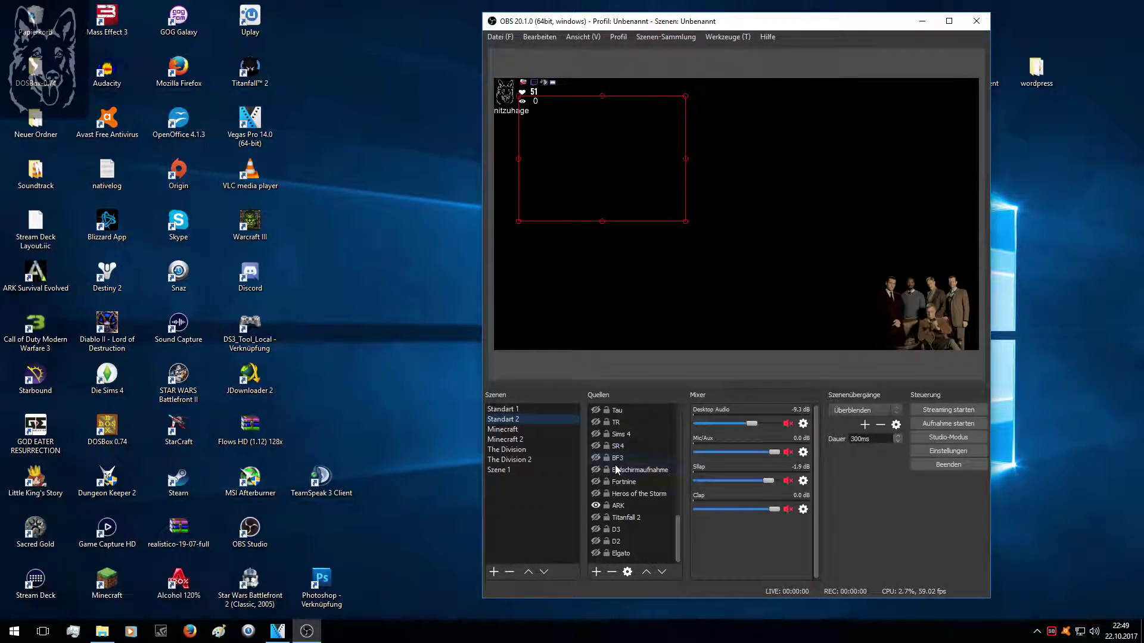
{"action": "left_click", "coordinate": [596, 471]}
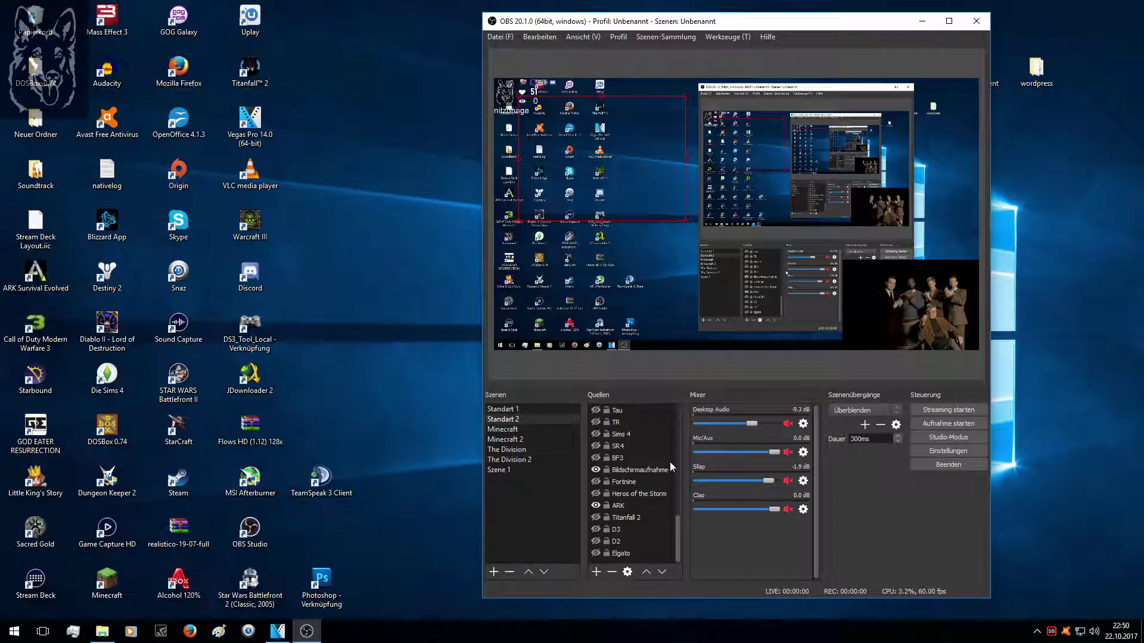
Move the Bildschirmaufnahme source to the top of Standart 2's source order, above Vivers TL
{"action": "scroll", "coordinate": [632, 481], "scroll_direction": "up", "scroll_amount": 6}
{"action": "scroll", "coordinate": [632, 481], "scroll_direction": "down", "scroll_amount": 6}
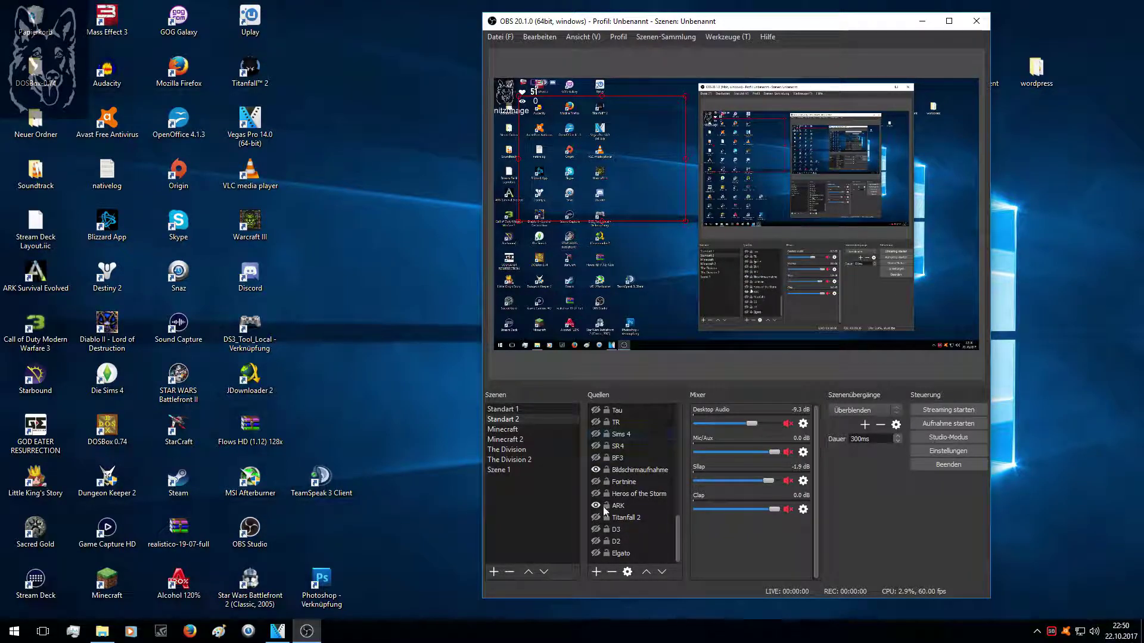
{"action": "scroll", "coordinate": [603, 529], "scroll_direction": "up", "scroll_amount": 5}
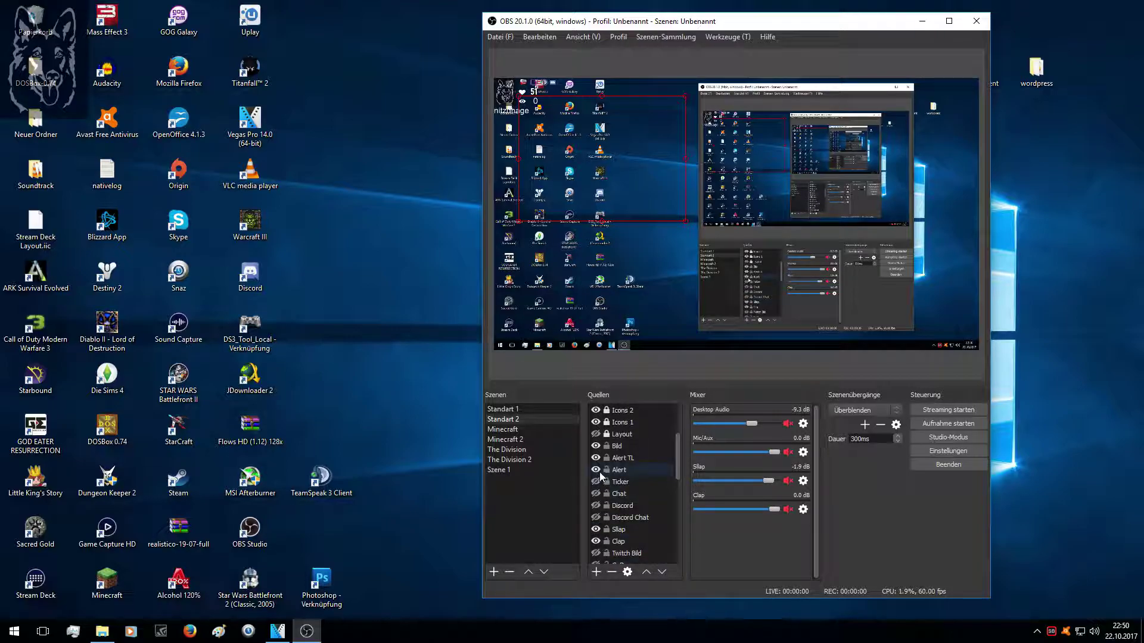
{"action": "scroll", "coordinate": [597, 478], "scroll_direction": "up", "scroll_amount": 3}
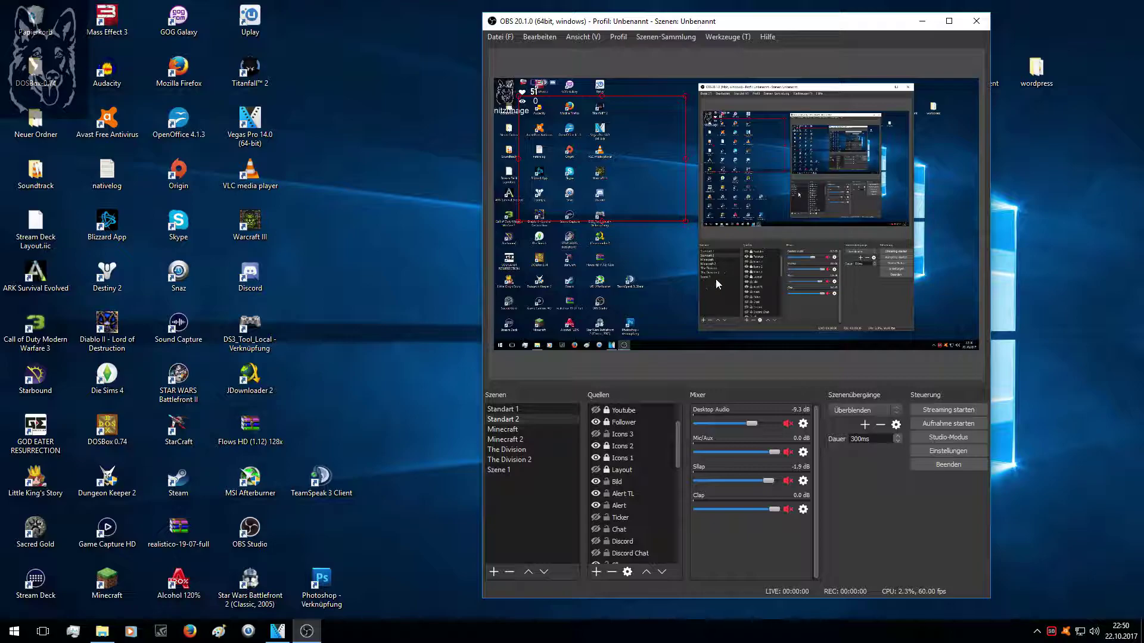
{"action": "scroll", "coordinate": [677, 446], "scroll_direction": "down", "scroll_amount": 5}
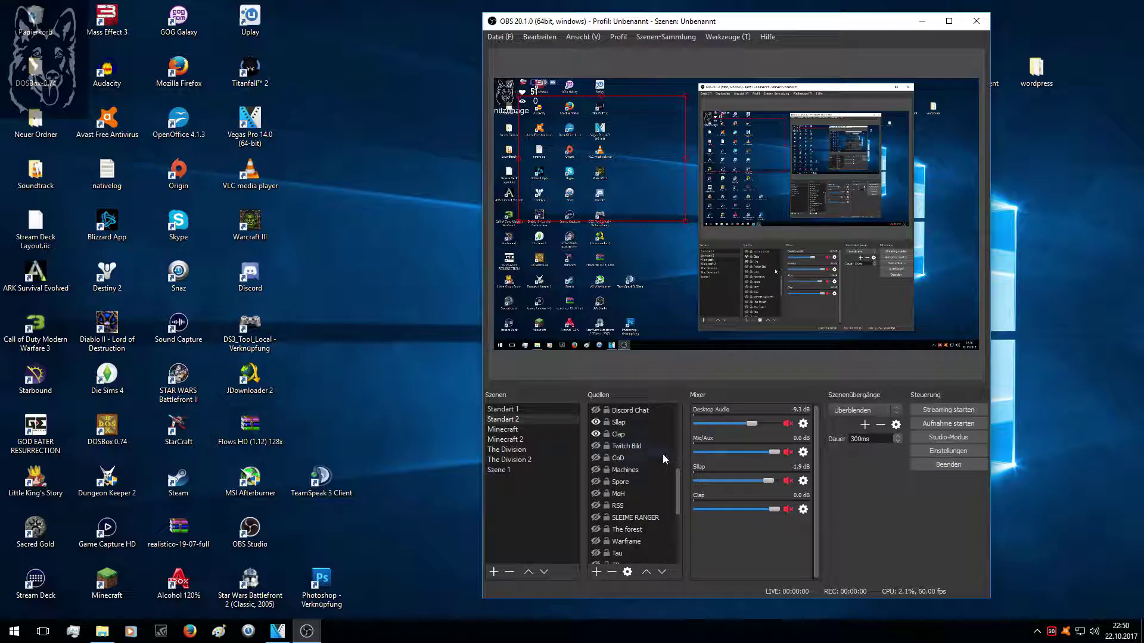
{"action": "scroll", "coordinate": [637, 509], "scroll_direction": "down", "scroll_amount": 2}
{"action": "left_click_drag", "start_coordinate": [637, 506], "coordinate": [596, 399]}
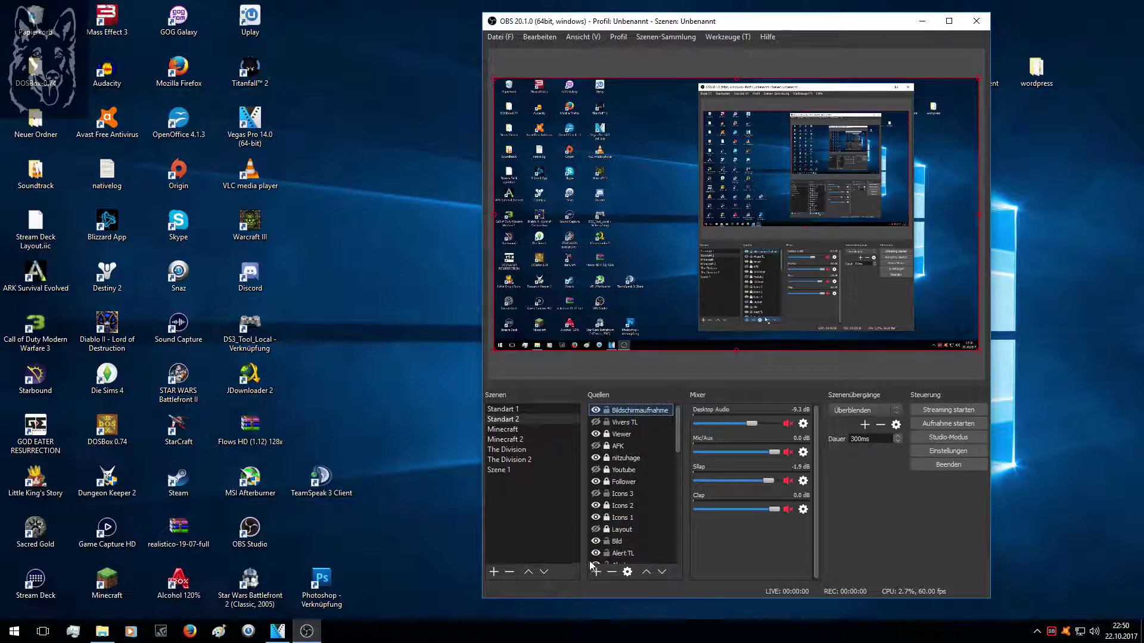
Move the Bildschirmaufnahme source down in Standart 2 so it sits between Twitch Bild and CoD
{"action": "scroll", "coordinate": [586, 553], "scroll_direction": "down", "scroll_amount": 5}
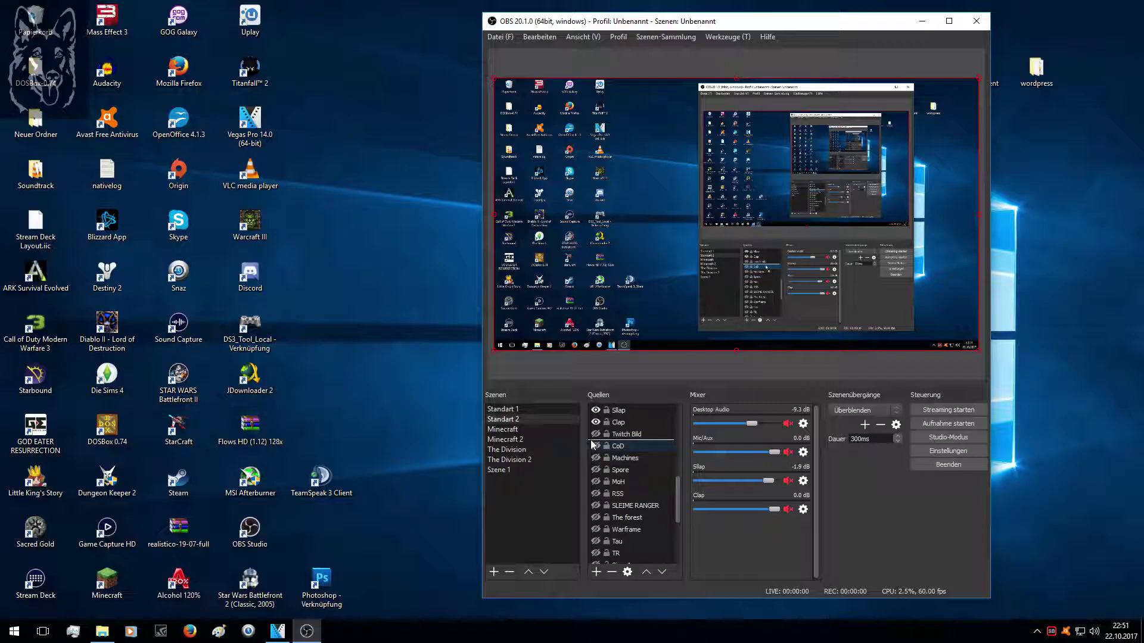
{"action": "left_click_drag", "start_coordinate": [591, 440], "coordinate": [640, 442]}
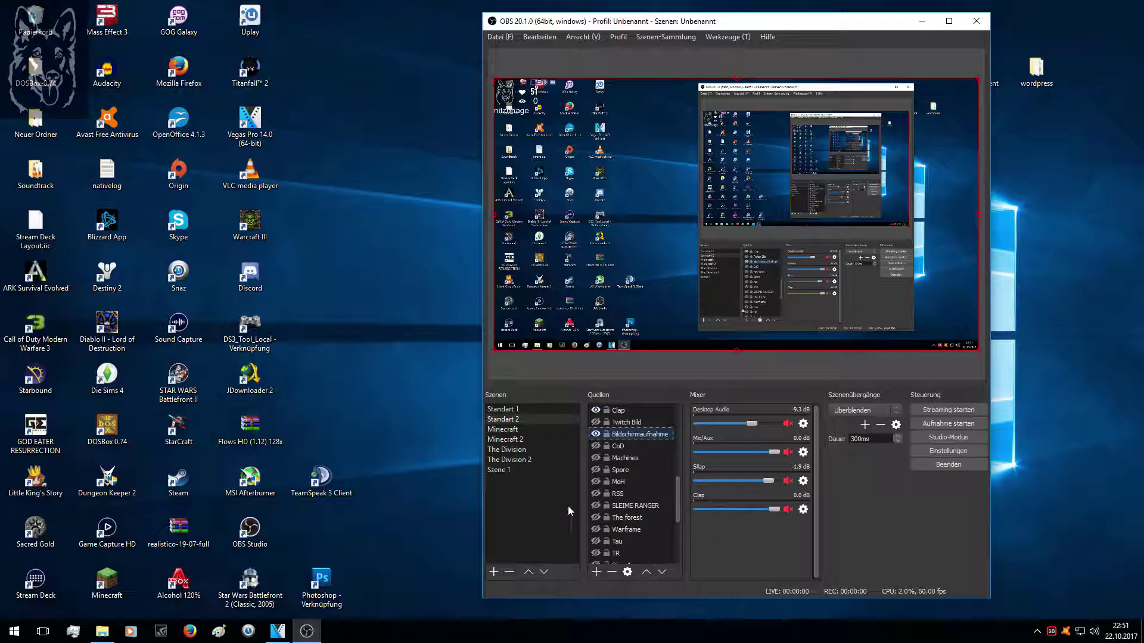
Add the existing image source "Layout" to Szene 1 as a visible source
{"action": "left_click", "coordinate": [509, 474]}
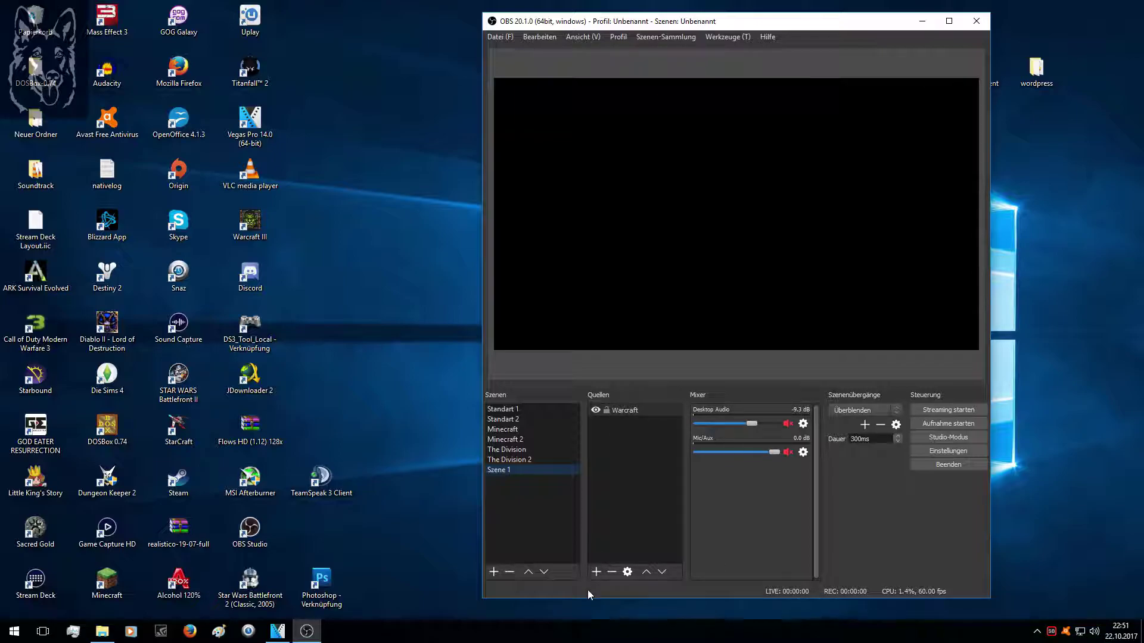
{"action": "left_click", "coordinate": [596, 572]}
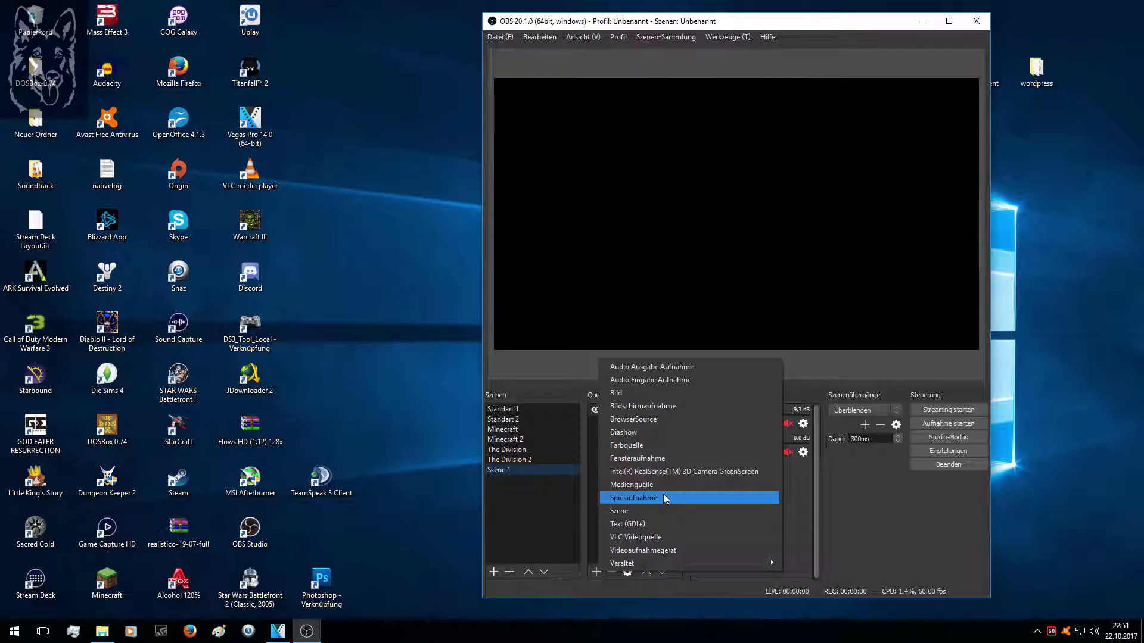
{"action": "left_click", "coordinate": [659, 393]}
{"action": "left_click", "coordinate": [672, 258]}
{"action": "left_click", "coordinate": [672, 334]}
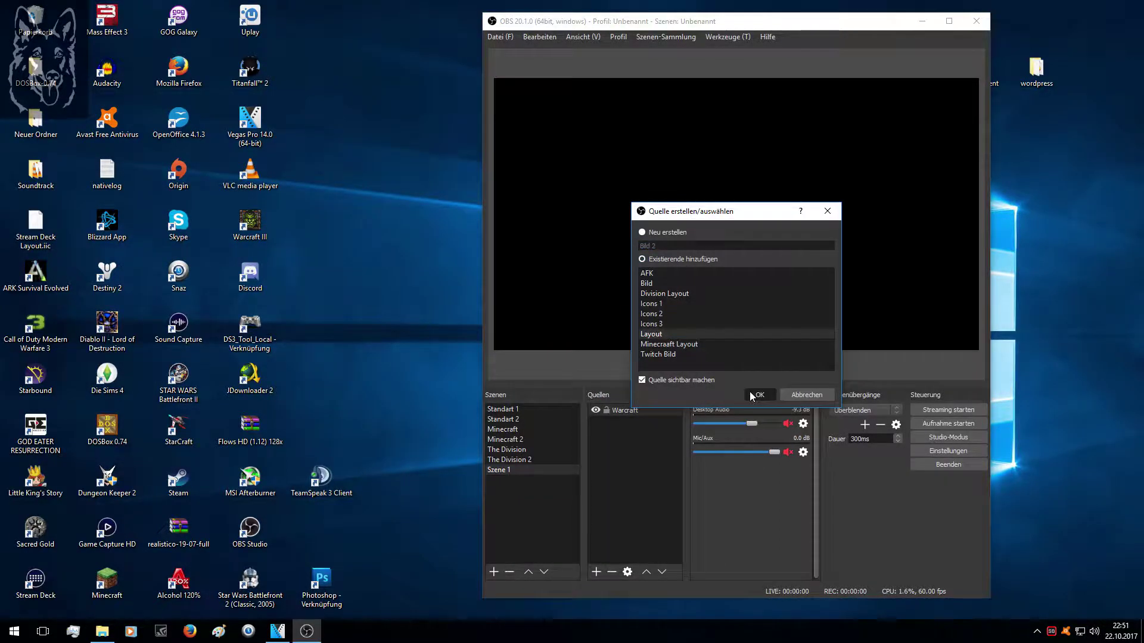
{"action": "left_click", "coordinate": [752, 393]}
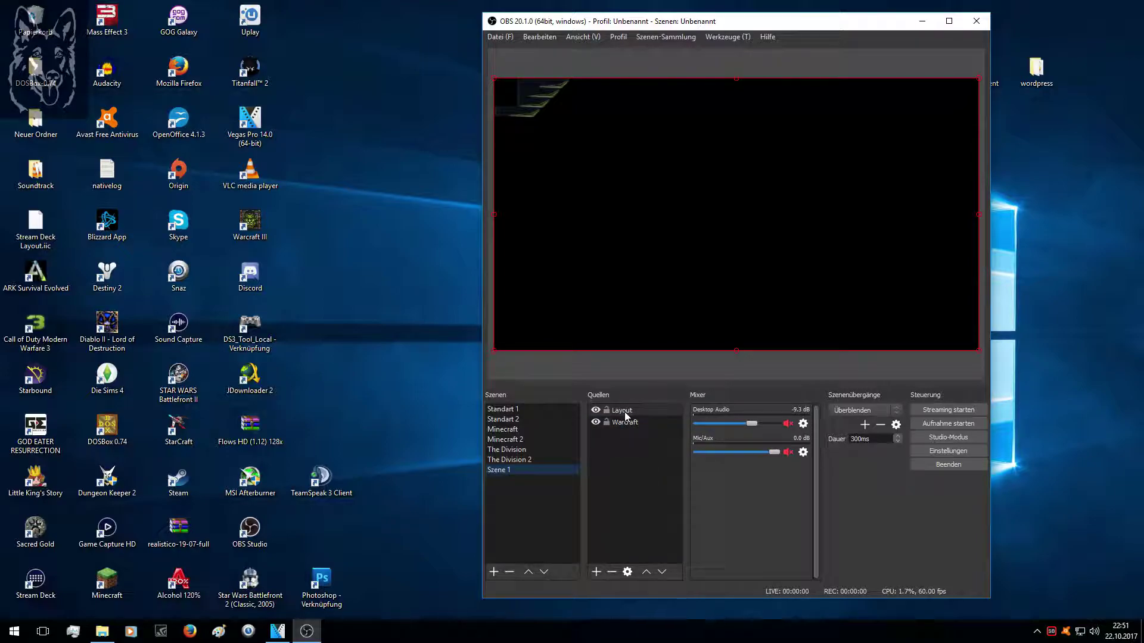
Add a new Spielaufnahme source with default properties to Szene 1 and move it to the bottom of the source order, below Warcraft
{"action": "right_click", "coordinate": [624, 469]}
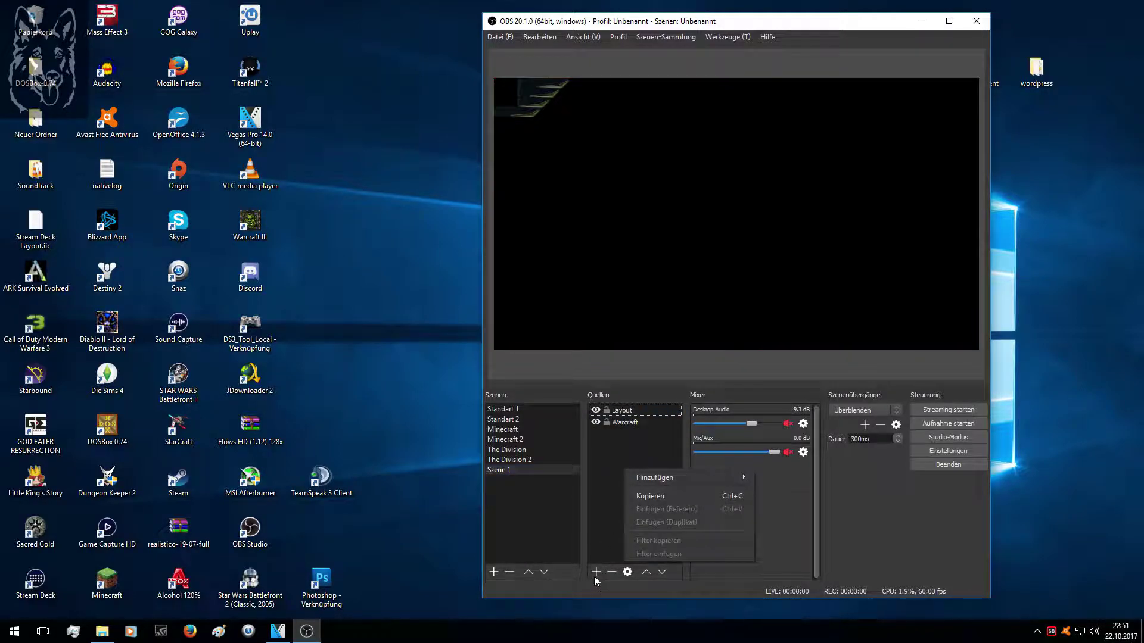
{"action": "left_click", "coordinate": [595, 572]}
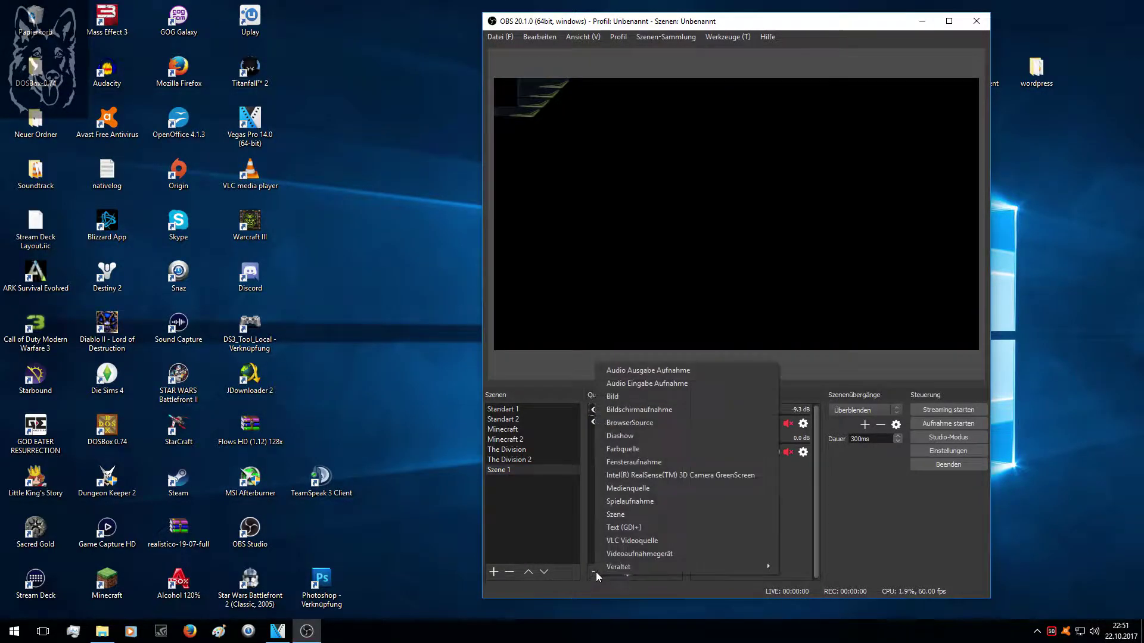
{"action": "left_click", "coordinate": [651, 507]}
{"action": "left_click", "coordinate": [759, 392]}
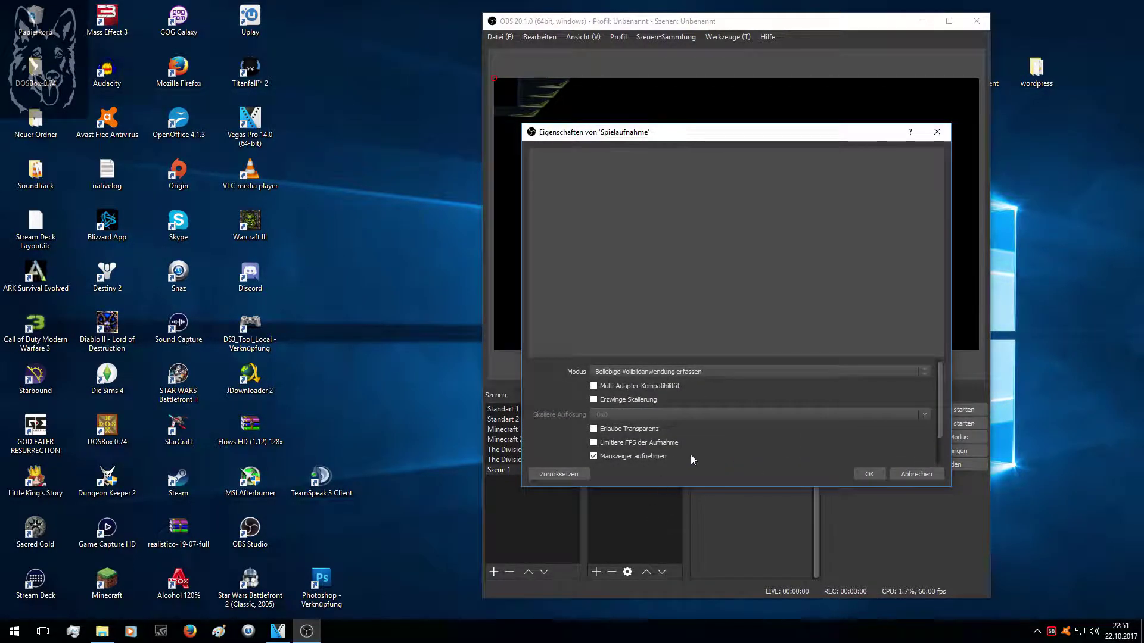
{"action": "left_click", "coordinate": [865, 473]}
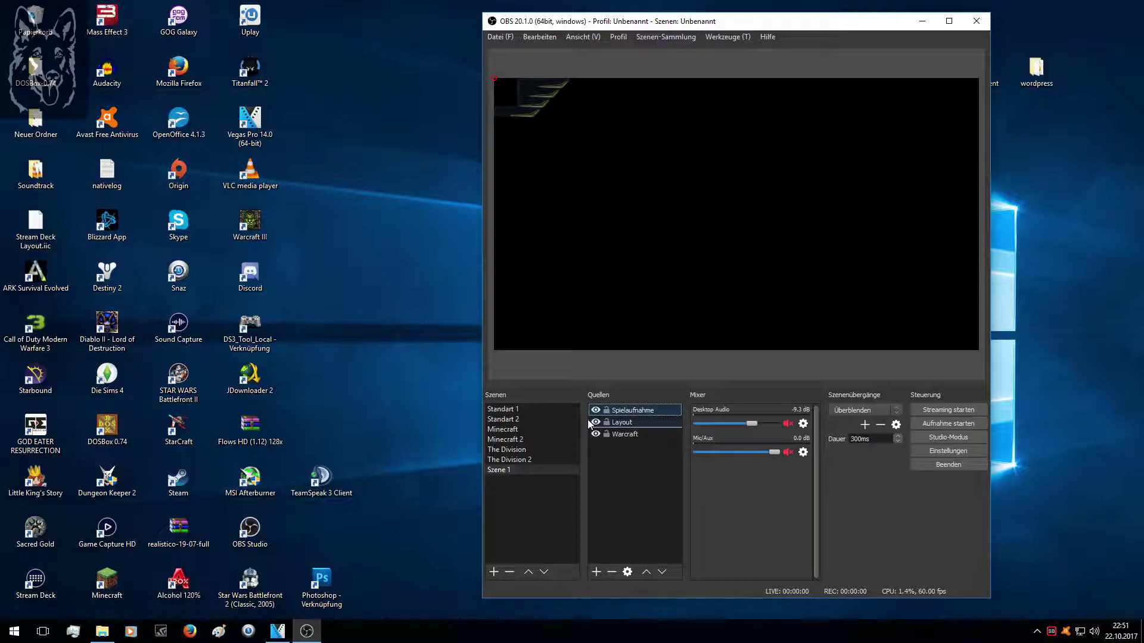
{"action": "key", "text": "ctrl+End"}
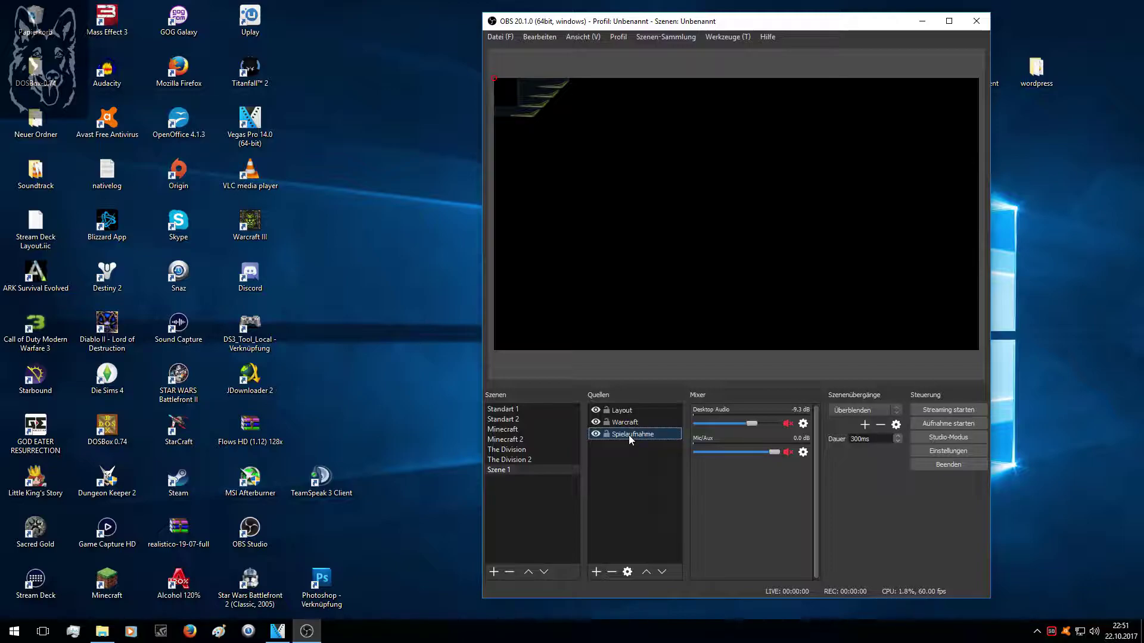
Open the Minecraft scene and switch the AFK source's visibility on and off several times, leaving it hidden
{"action": "left_click", "coordinate": [534, 419]}
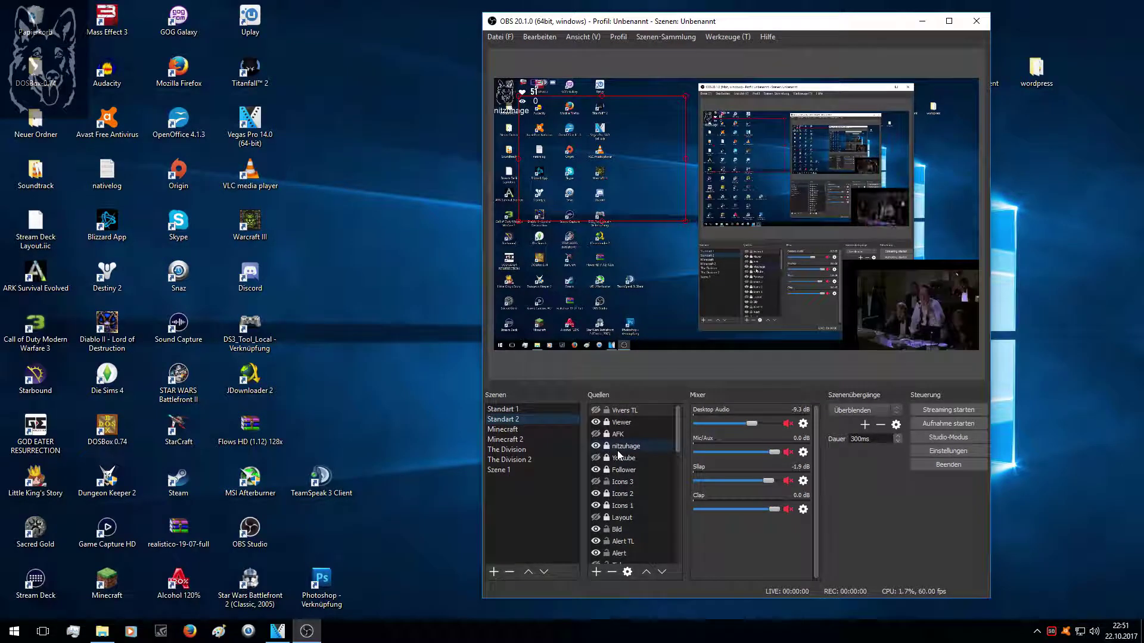
{"action": "left_click", "coordinate": [536, 431]}
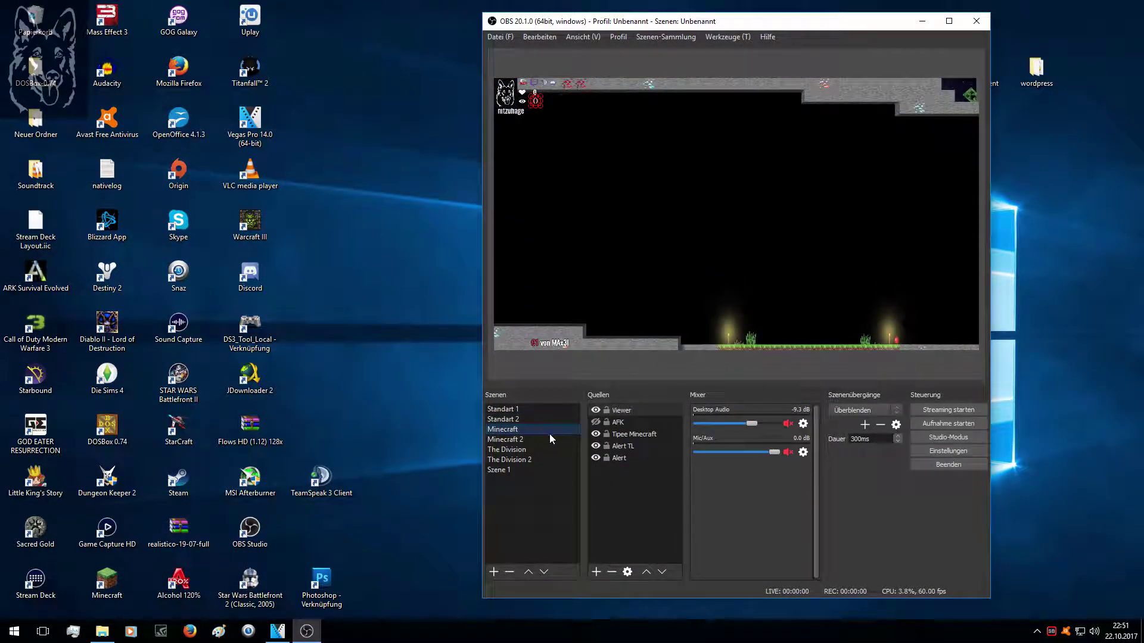
{"action": "left_click", "coordinate": [595, 423]}
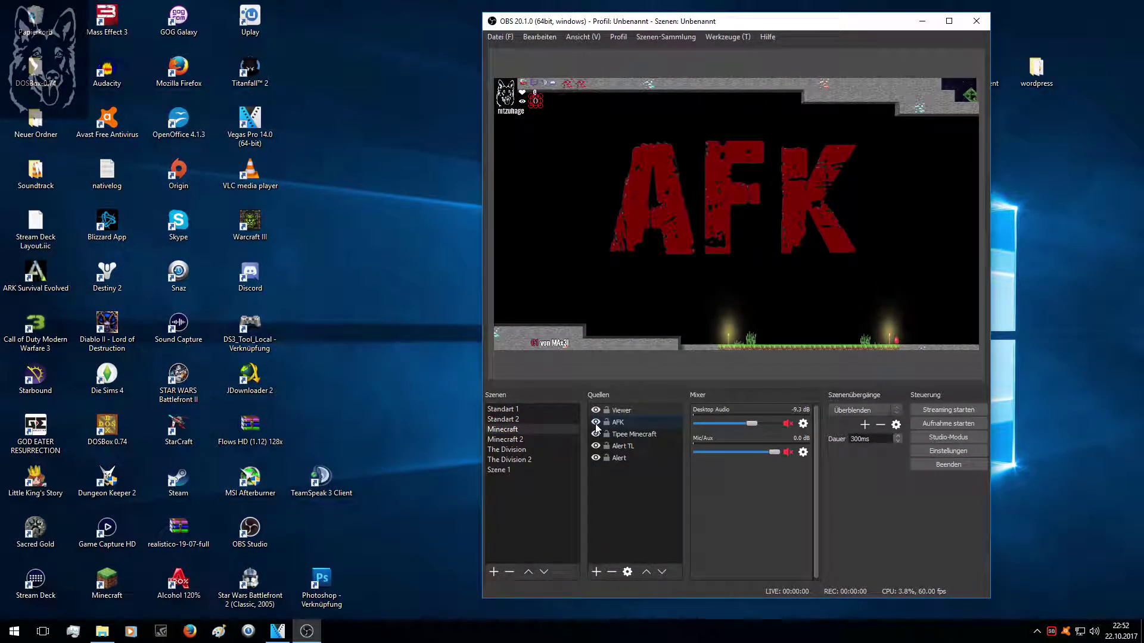
{"action": "left_click", "coordinate": [596, 422]}
{"action": "left_click", "coordinate": [596, 423]}
{"action": "left_click", "coordinate": [596, 423]}
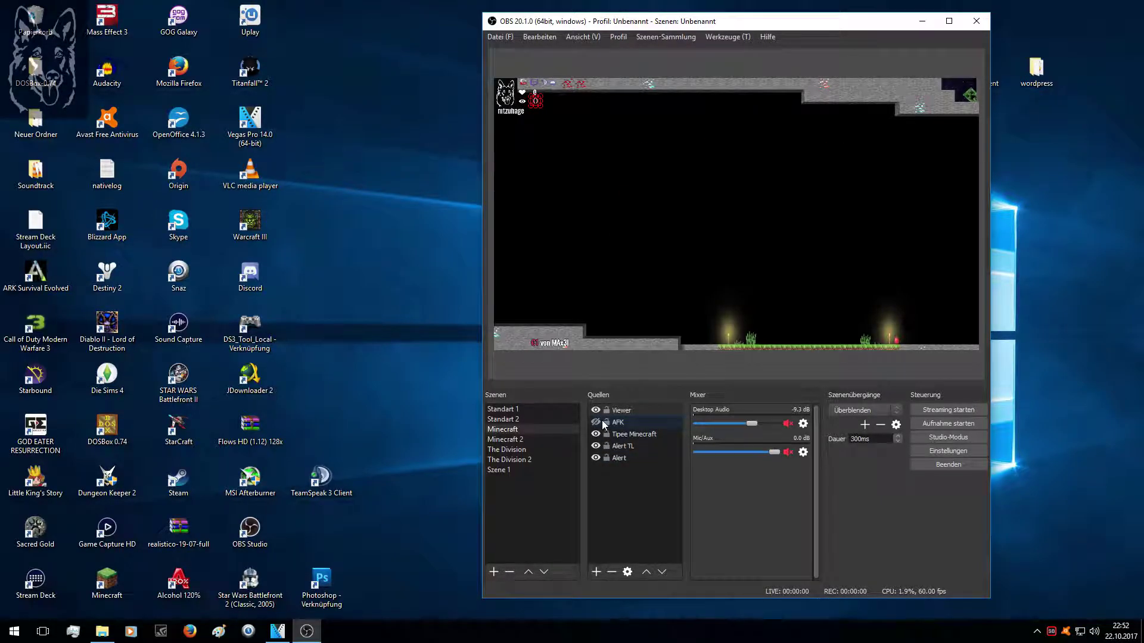
{"action": "left_click", "coordinate": [598, 422]}
{"action": "left_click", "coordinate": [596, 422]}
View the source lists and previews of The Division and The Division 2 scenes
{"action": "left_click", "coordinate": [513, 450]}
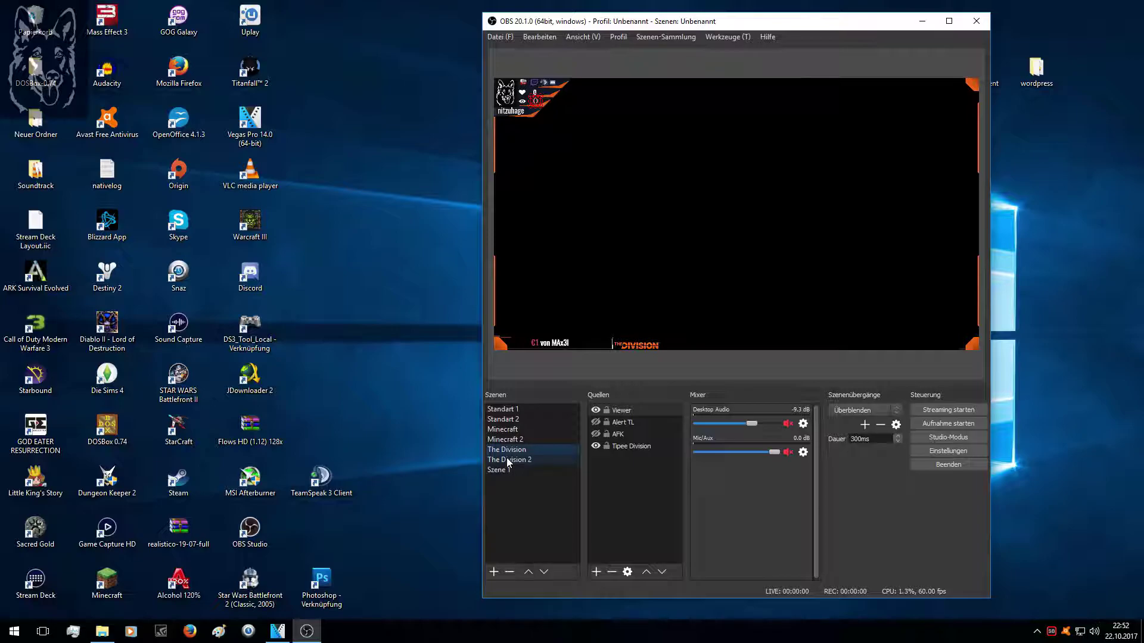
{"action": "left_click", "coordinate": [509, 460]}
{"action": "left_click_drag", "start_coordinate": [775, 25], "coordinate": [918, 20]}
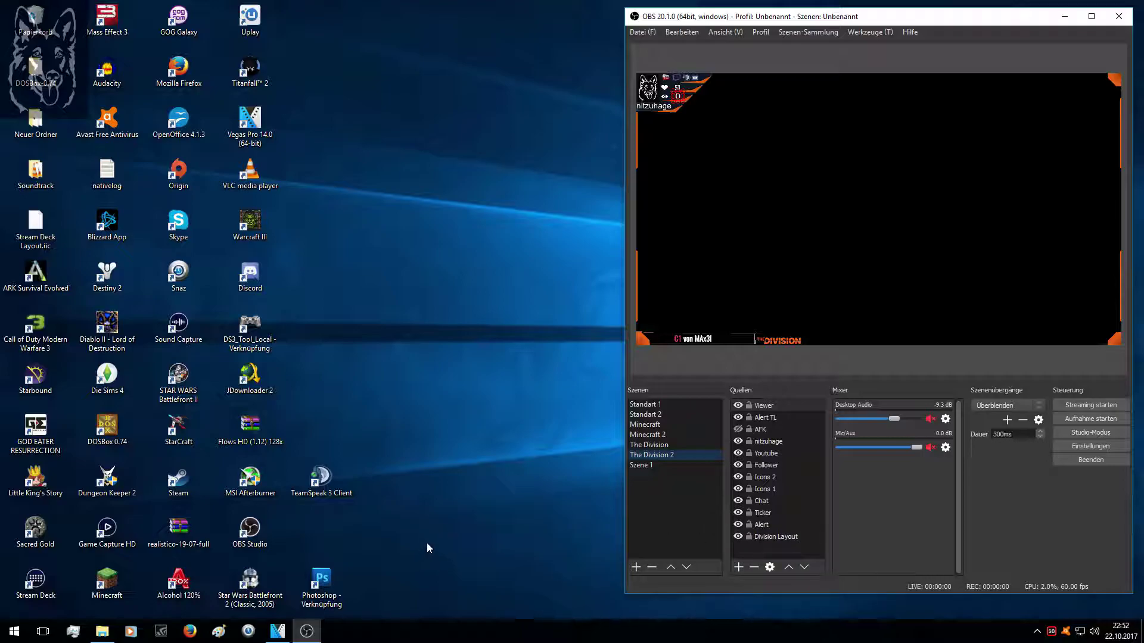
Remove the Layout source from Szene 1 and confirm its removal
{"action": "left_click", "coordinate": [646, 465]}
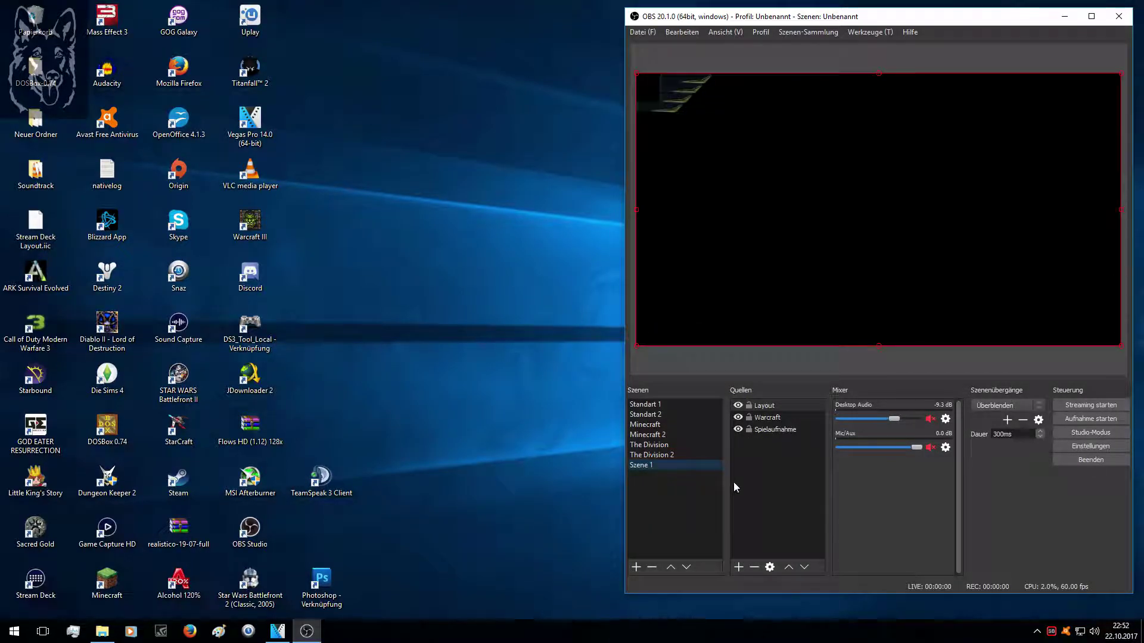
{"action": "right_click", "coordinate": [769, 406]}
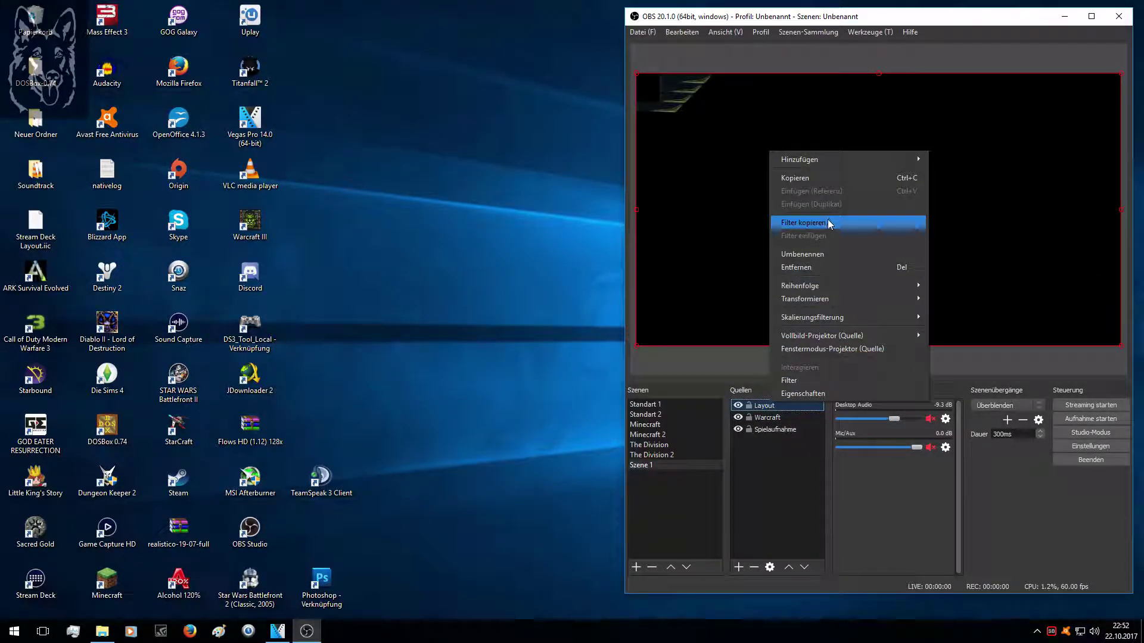
{"action": "left_click", "coordinate": [834, 268]}
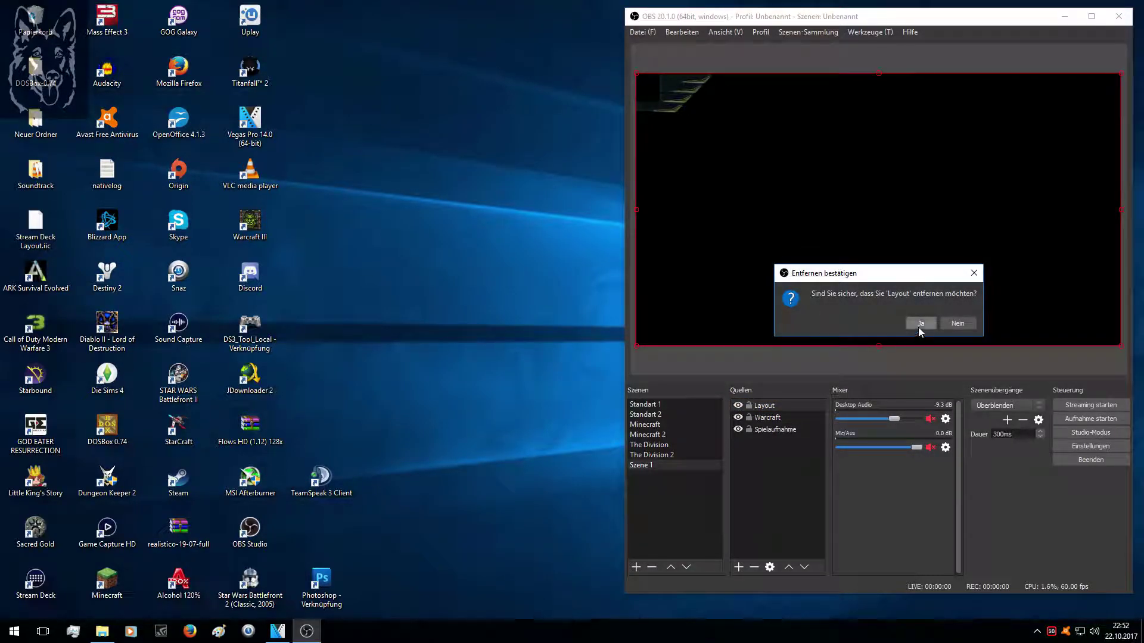
{"action": "left_click", "coordinate": [919, 325]}
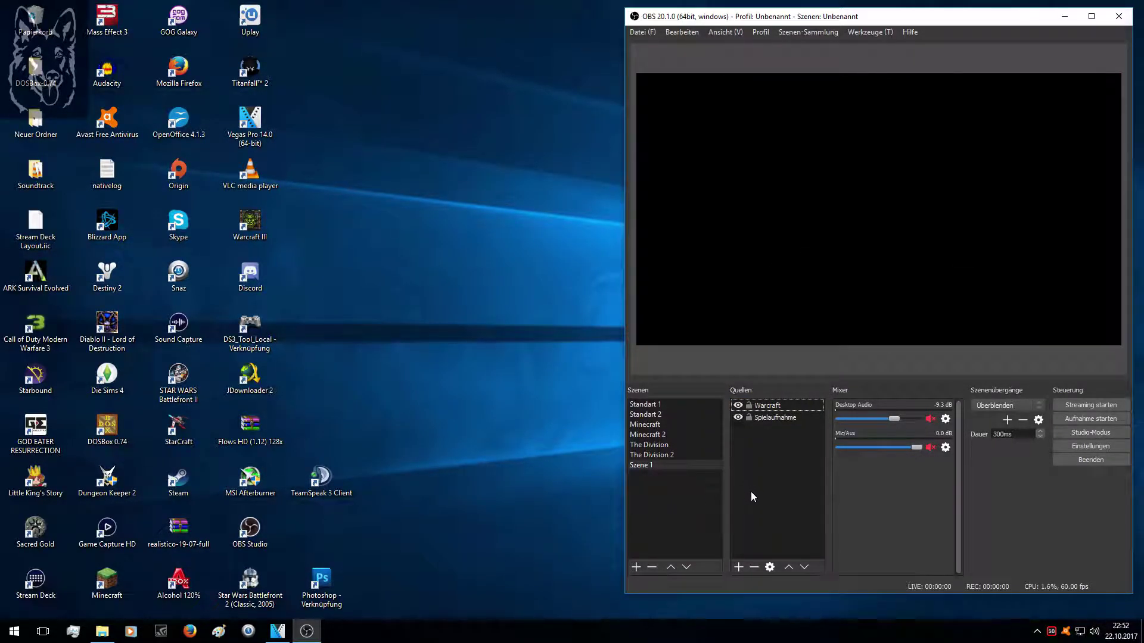
{"action": "left_click_drag", "start_coordinate": [1035, 24], "coordinate": [974, 22]}
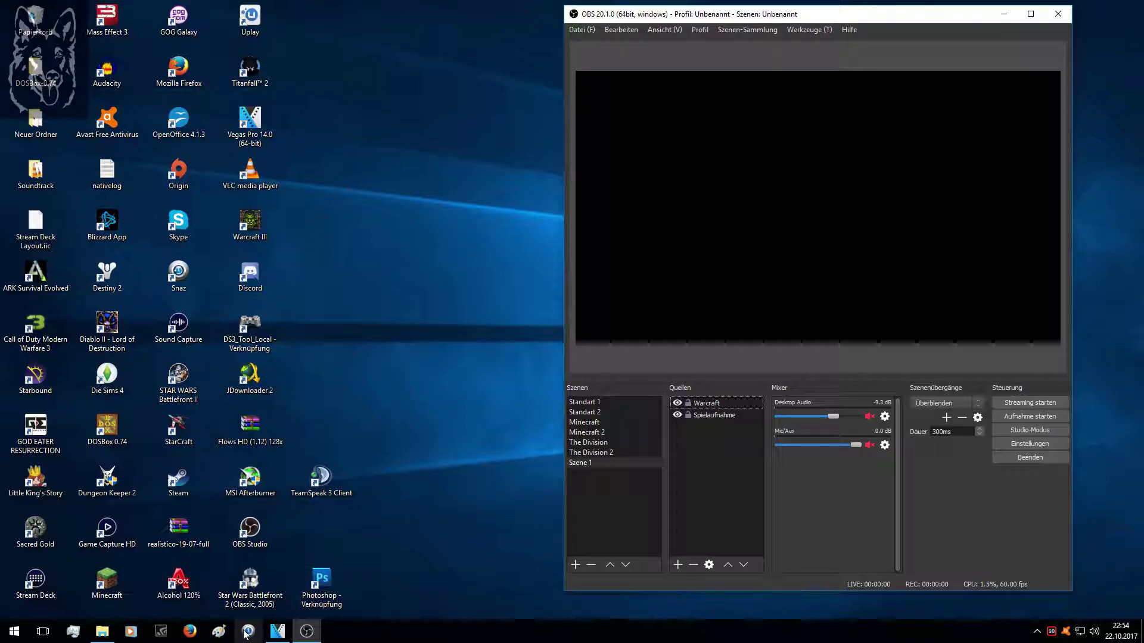
Switch to Paint, maximize it, and brush the labels "P3" and "PS4" side by side, with an outline around "PS4"
{"action": "left_click", "coordinate": [219, 632]}
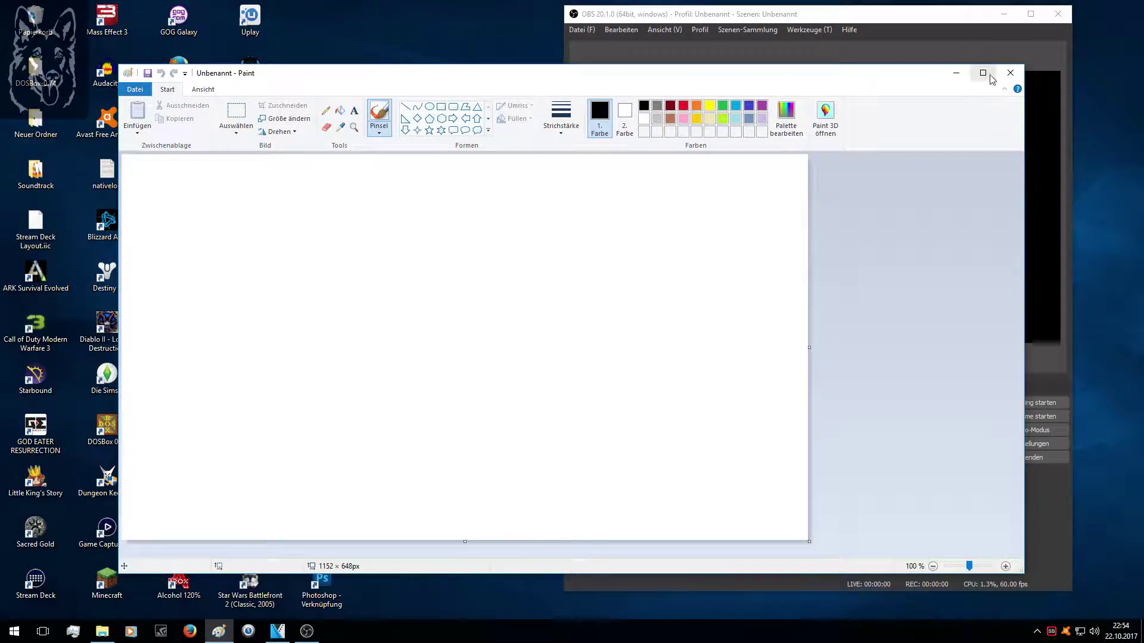
{"action": "left_click", "coordinate": [989, 76]}
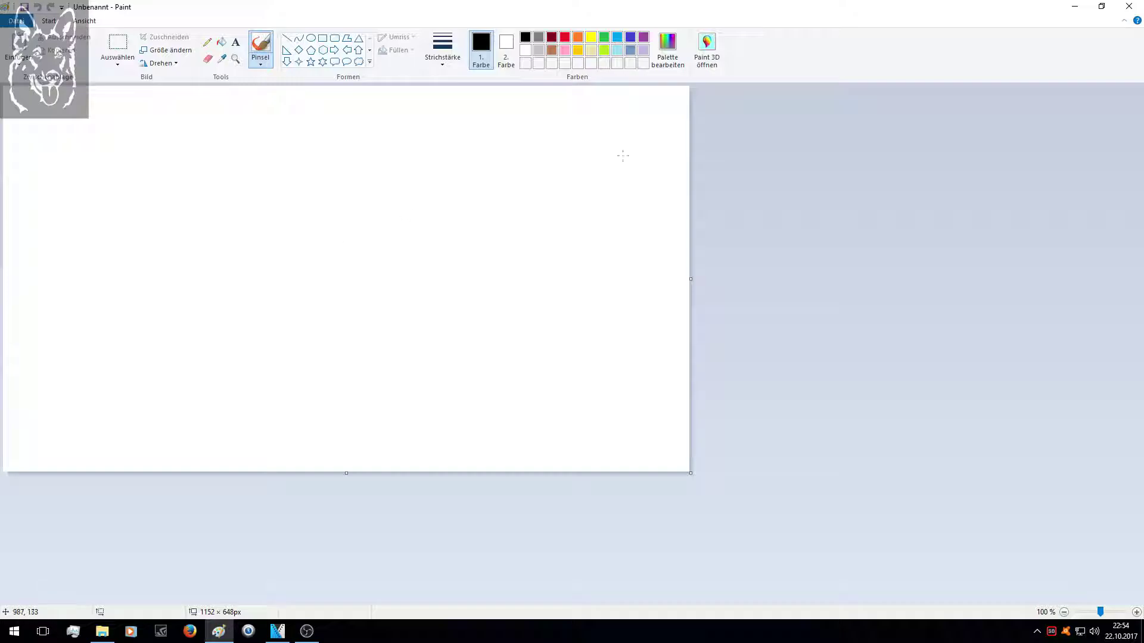
{"action": "left_click_drag", "start_coordinate": [523, 142], "coordinate": [522, 158]}
{"action": "mouse_move", "coordinate": [524, 142]}
{"action": "left_mouse_down"}
{"action": "mouse_move", "coordinate": [537, 143]}
{"action": "mouse_move", "coordinate": [522, 154]}
{"action": "left_mouse_up"}
{"action": "mouse_move", "coordinate": [560, 141]}
{"action": "left_mouse_down"}
{"action": "mouse_move", "coordinate": [549, 153]}
{"action": "mouse_move", "coordinate": [558, 167]}
{"action": "mouse_move", "coordinate": [541, 169]}
{"action": "left_mouse_up"}
{"action": "mouse_move", "coordinate": [602, 141]}
{"action": "left_mouse_down"}
{"action": "mouse_move", "coordinate": [602, 164]}
{"action": "mouse_move", "coordinate": [605, 139]}
{"action": "mouse_move", "coordinate": [646, 155]}
{"action": "mouse_move", "coordinate": [636, 189]}
{"action": "mouse_move", "coordinate": [655, 154]}
{"action": "mouse_move", "coordinate": [632, 156]}
{"action": "mouse_move", "coordinate": [653, 155]}
{"action": "left_mouse_up"}
{"action": "mouse_move", "coordinate": [594, 123]}
{"action": "left_mouse_down"}
{"action": "mouse_move", "coordinate": [635, 203]}
{"action": "mouse_move", "coordinate": [650, 195]}
{"action": "mouse_move", "coordinate": [673, 144]}
{"action": "mouse_move", "coordinate": [667, 107]}
{"action": "mouse_move", "coordinate": [610, 105]}
{"action": "mouse_move", "coordinate": [594, 121]}
{"action": "mouse_move", "coordinate": [606, 149]}
{"action": "mouse_move", "coordinate": [603, 121]}
{"action": "mouse_move", "coordinate": [623, 139]}
{"action": "left_mouse_up"}
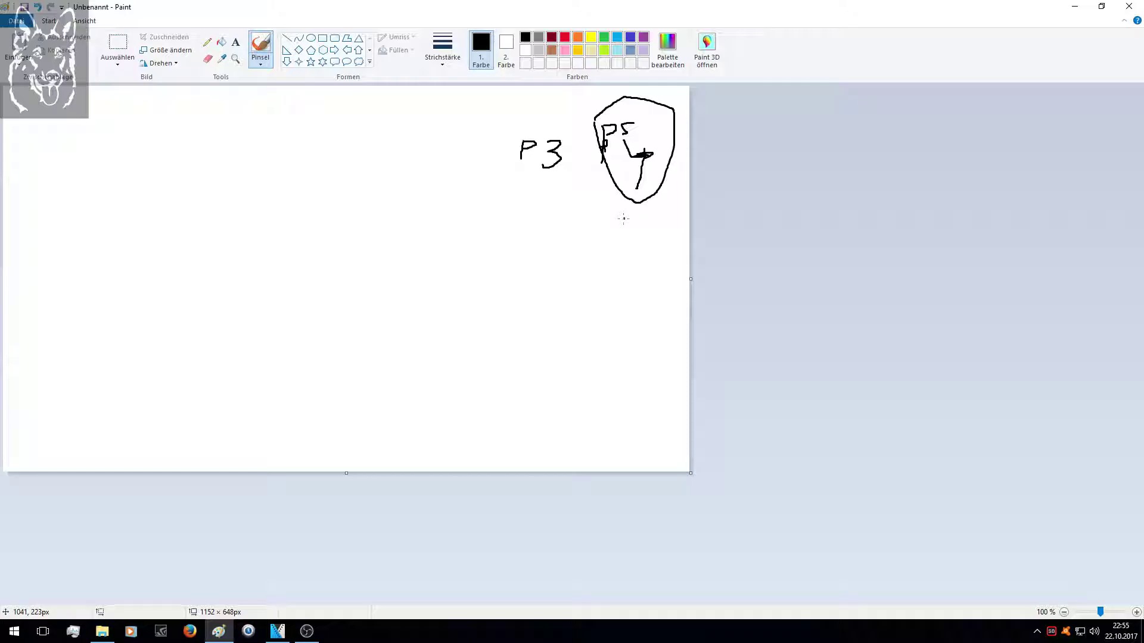
Draw a line from the PS4 outline to a "PC" label and a long curve from there to a "FER" label
{"action": "mouse_move", "coordinate": [624, 218]}
{"action": "left_mouse_down"}
{"action": "mouse_move", "coordinate": [547, 267]}
{"action": "mouse_move", "coordinate": [575, 274]}
{"action": "mouse_move", "coordinate": [572, 284]}
{"action": "mouse_move", "coordinate": [593, 266]}
{"action": "mouse_move", "coordinate": [579, 285]}
{"action": "mouse_move", "coordinate": [599, 299]}
{"action": "mouse_move", "coordinate": [501, 327]}
{"action": "mouse_move", "coordinate": [468, 314]}
{"action": "mouse_move", "coordinate": [336, 176]}
{"action": "left_mouse_up"}
{"action": "mouse_move", "coordinate": [349, 137]}
{"action": "left_mouse_down"}
{"action": "mouse_move", "coordinate": [347, 151]}
{"action": "mouse_move", "coordinate": [358, 138]}
{"action": "mouse_move", "coordinate": [364, 152]}
{"action": "mouse_move", "coordinate": [387, 141]}
{"action": "mouse_move", "coordinate": [387, 152]}
{"action": "left_mouse_up"}
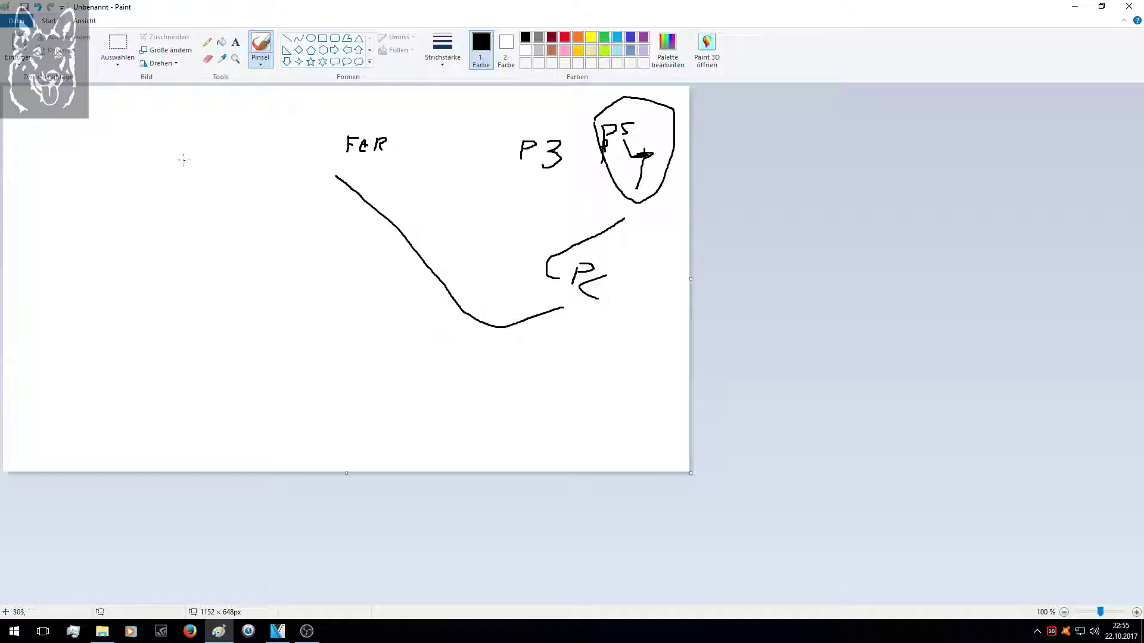
Undo the "FER" label, the long curve and the "PC" label, keeping the line from the PS4 outline
{"action": "left_click", "coordinate": [36, 7]}
{"action": "left_click", "coordinate": [37, 7]}
{"action": "left_click", "coordinate": [36, 8]}
{"action": "left_click", "coordinate": [36, 7]}
{"action": "left_click", "coordinate": [36, 7]}
{"action": "left_click", "coordinate": [36, 7]}
{"action": "left_click", "coordinate": [37, 7]}
{"action": "left_click", "coordinate": [36, 8]}
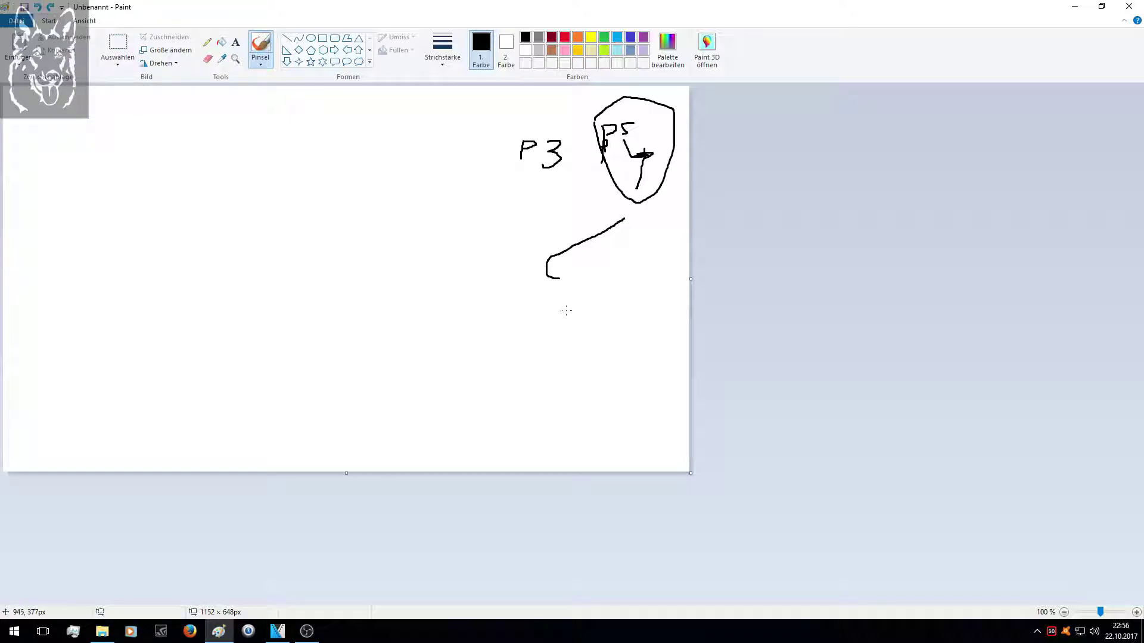
Draw a small box linked to P3 and PS4, with outgoing lines to a "PC" label and an "F" label
{"action": "mouse_move", "coordinate": [572, 274]}
{"action": "left_mouse_down"}
{"action": "mouse_move", "coordinate": [570, 278]}
{"action": "mouse_move", "coordinate": [600, 280]}
{"action": "mouse_move", "coordinate": [593, 308]}
{"action": "mouse_move", "coordinate": [566, 294]}
{"action": "left_mouse_up"}
{"action": "mouse_move", "coordinate": [526, 177]}
{"action": "left_mouse_down"}
{"action": "mouse_move", "coordinate": [534, 247]}
{"action": "mouse_move", "coordinate": [555, 280]}
{"action": "left_mouse_up"}
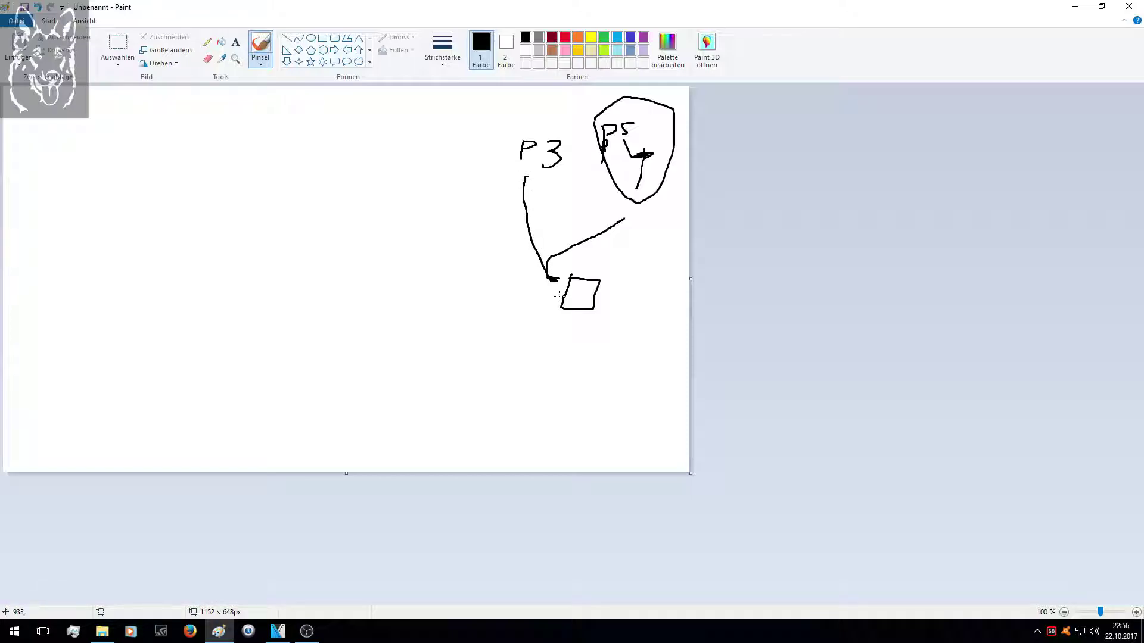
{"action": "mouse_move", "coordinate": [553, 280]}
{"action": "left_mouse_down"}
{"action": "mouse_move", "coordinate": [616, 288]}
{"action": "mouse_move", "coordinate": [626, 308]}
{"action": "mouse_move", "coordinate": [650, 235]}
{"action": "mouse_move", "coordinate": [665, 261]}
{"action": "left_mouse_up"}
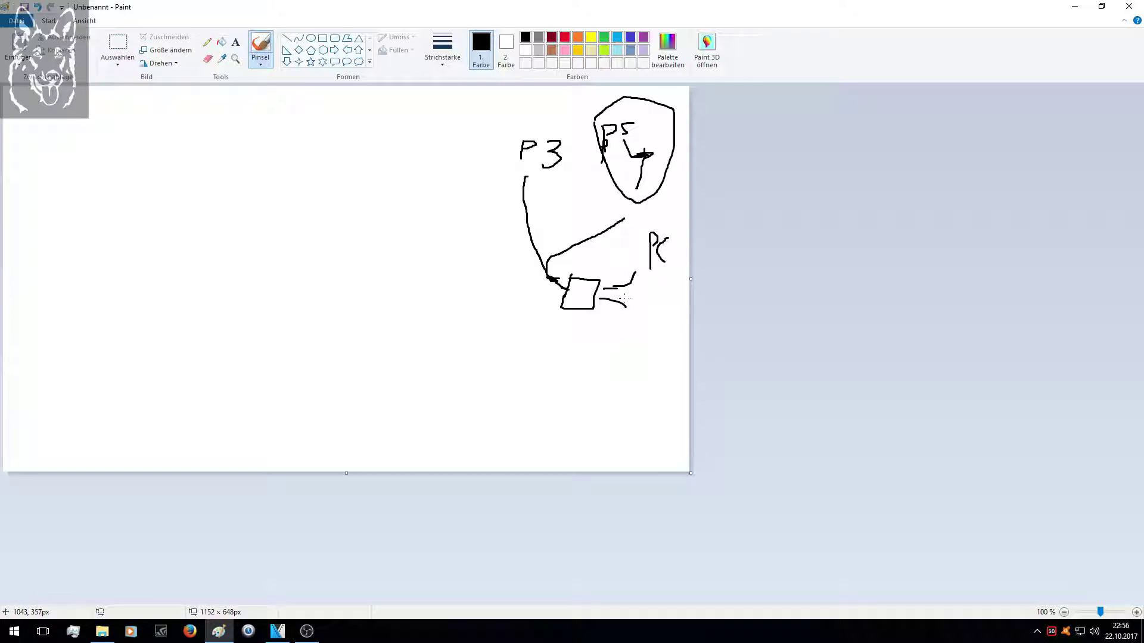
{"action": "mouse_move", "coordinate": [629, 307]}
{"action": "left_mouse_down"}
{"action": "mouse_move", "coordinate": [629, 335]}
{"action": "mouse_move", "coordinate": [581, 359]}
{"action": "mouse_move", "coordinate": [530, 371]}
{"action": "mouse_move", "coordinate": [518, 348]}
{"action": "left_mouse_up"}
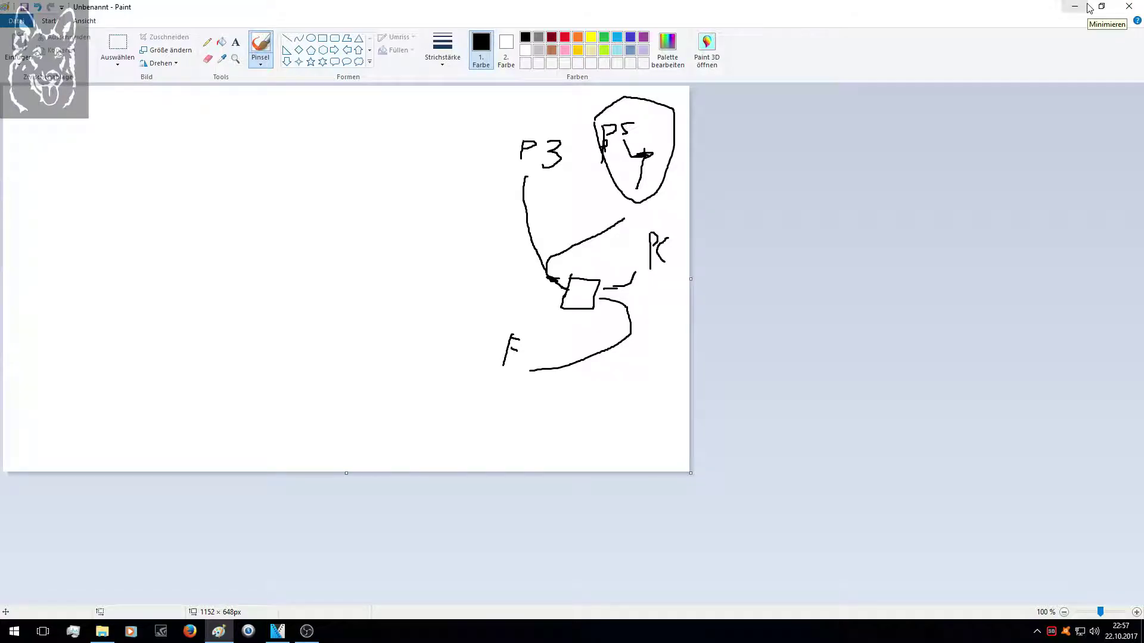
Close Paint without saving the drawing and open Game Capture HD beside the OBS window
{"action": "left_click", "coordinate": [1129, 6]}
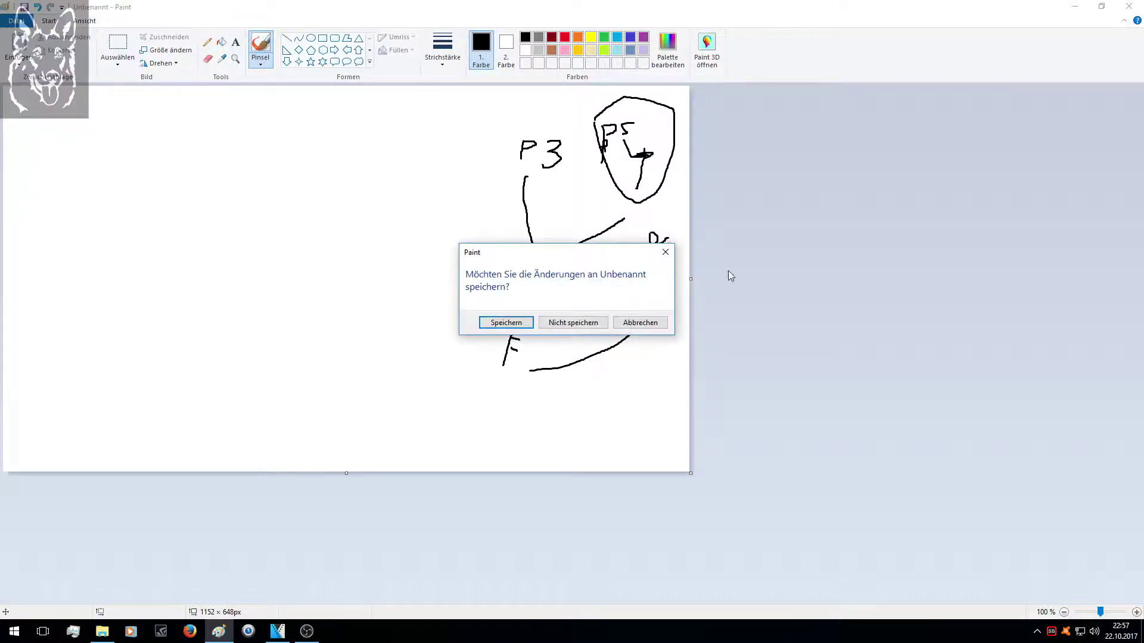
{"action": "left_click", "coordinate": [577, 327]}
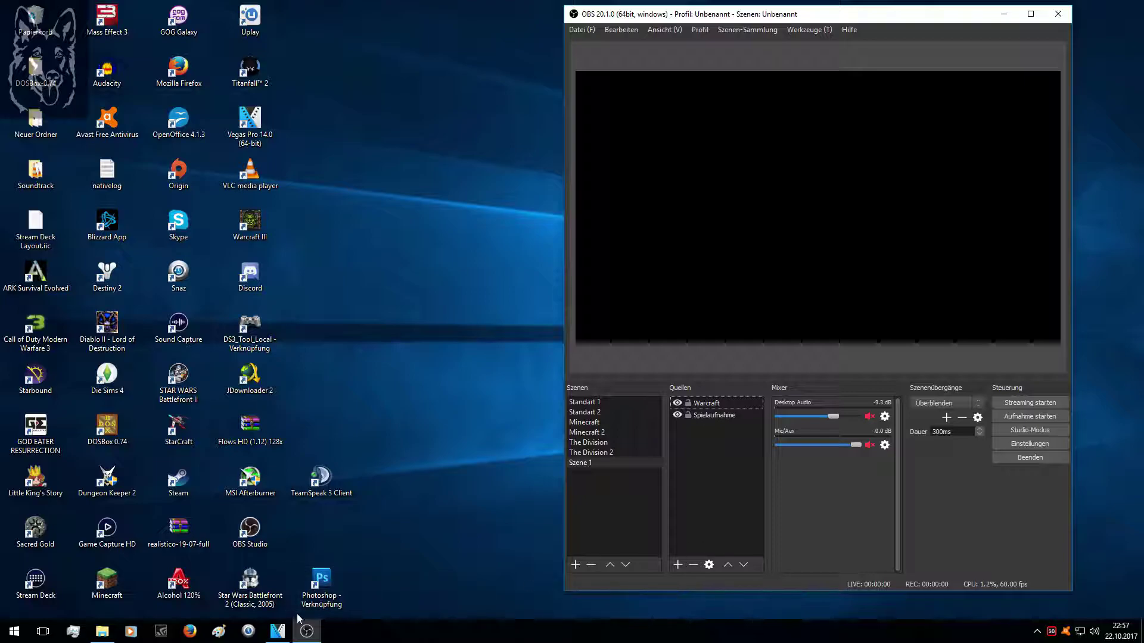
{"action": "mouse_move", "coordinate": [278, 636]}
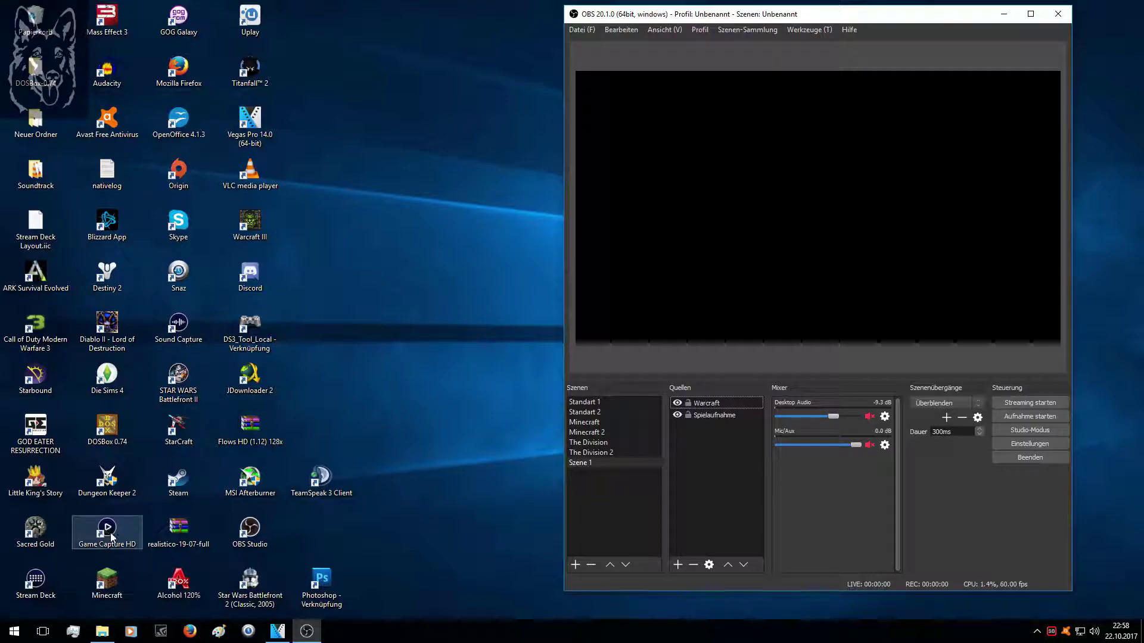
{"action": "left_click", "coordinate": [113, 538]}
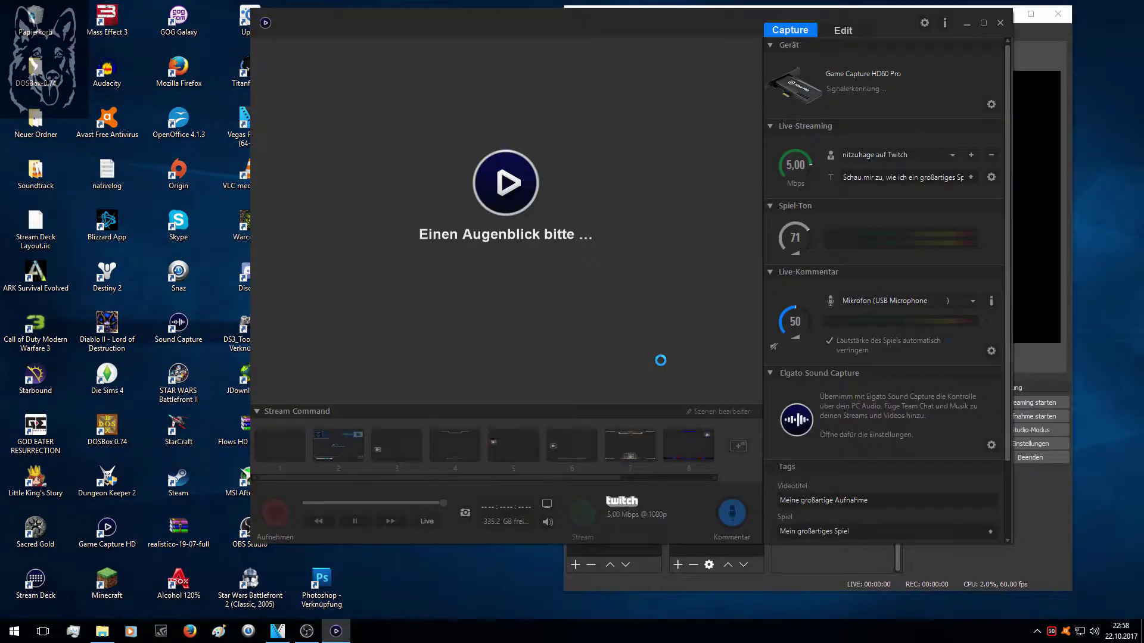
{"action": "left_click_drag", "start_coordinate": [671, 18], "coordinate": [511, 50]}
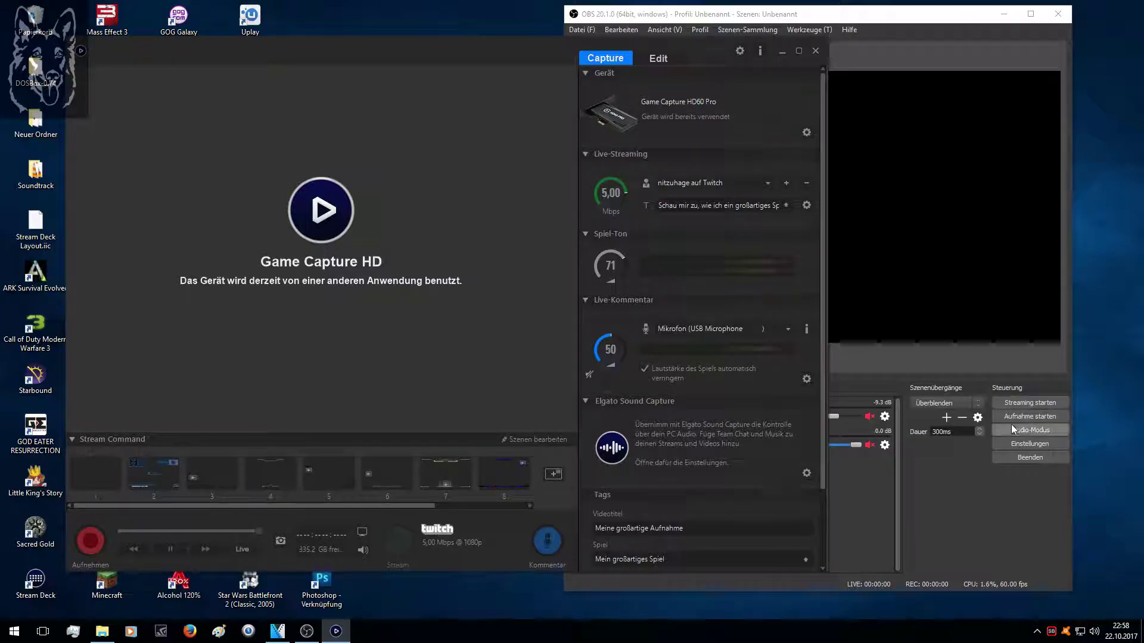
Review the streaming encoder and bitrate in the OBS output settings without changing them
{"action": "left_click", "coordinate": [1026, 444]}
{"action": "left_click", "coordinate": [574, 170]}
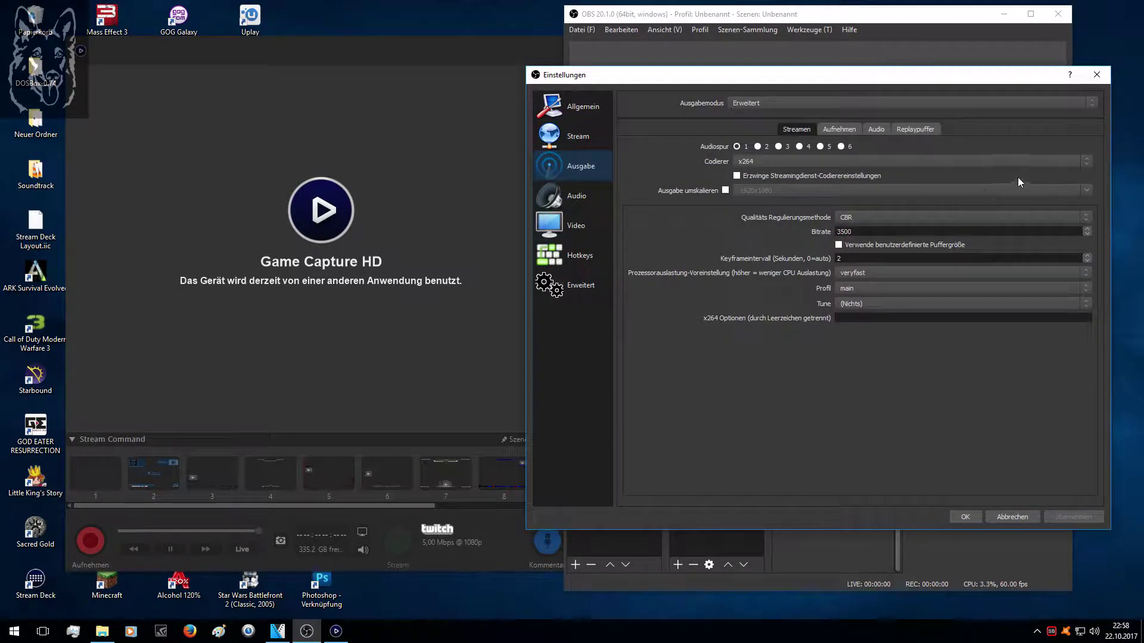
{"action": "left_click", "coordinate": [1103, 77]}
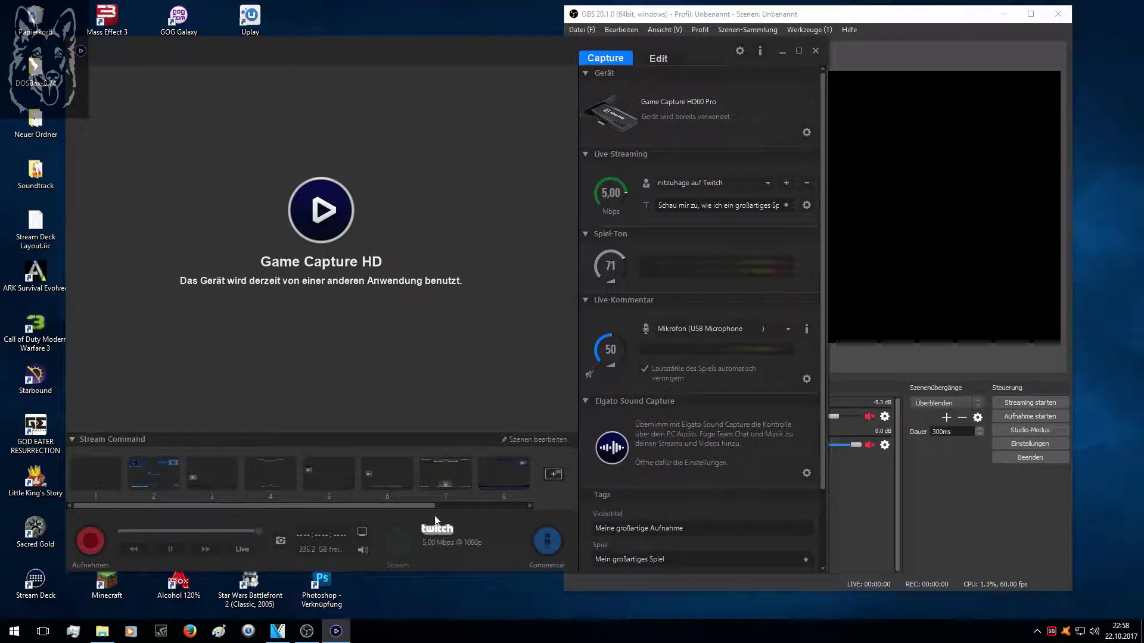
Try a live-streaming bitrate of 4.75 Mbps in Game Capture HD and return it to 5.00 Mbps
{"action": "mouse_move", "coordinate": [624, 189]}
{"action": "left_click_drag", "start_coordinate": [627, 197], "coordinate": [627, 197]}
{"action": "scroll", "coordinate": [627, 197], "scroll_direction": "down", "scroll_amount": 3}
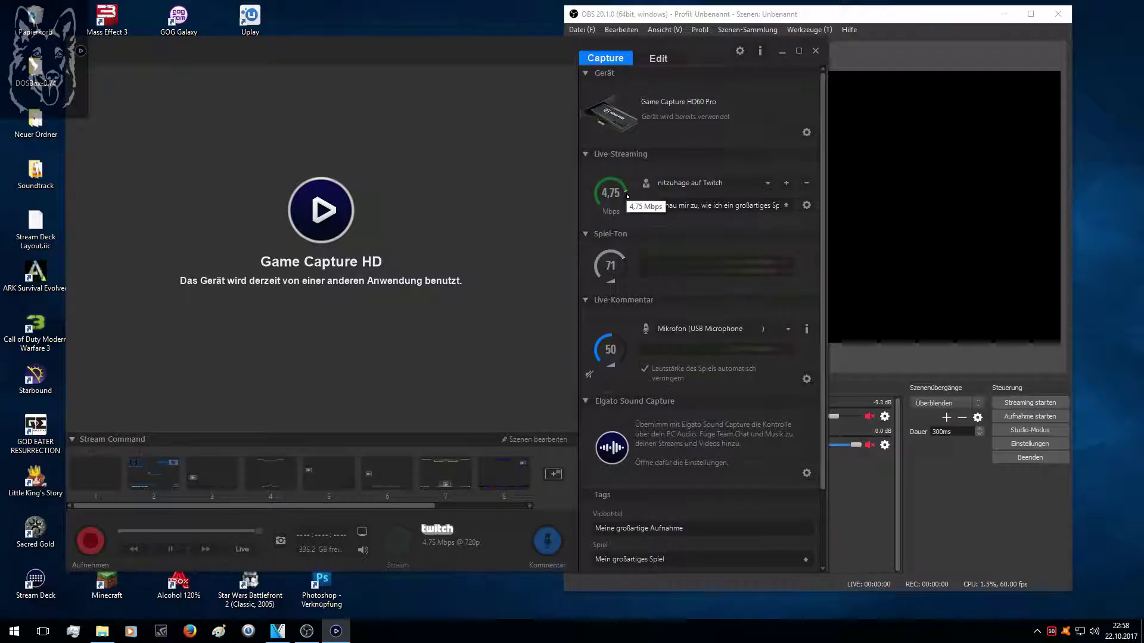
{"action": "scroll", "coordinate": [627, 197], "scroll_direction": "up", "scroll_amount": 1}
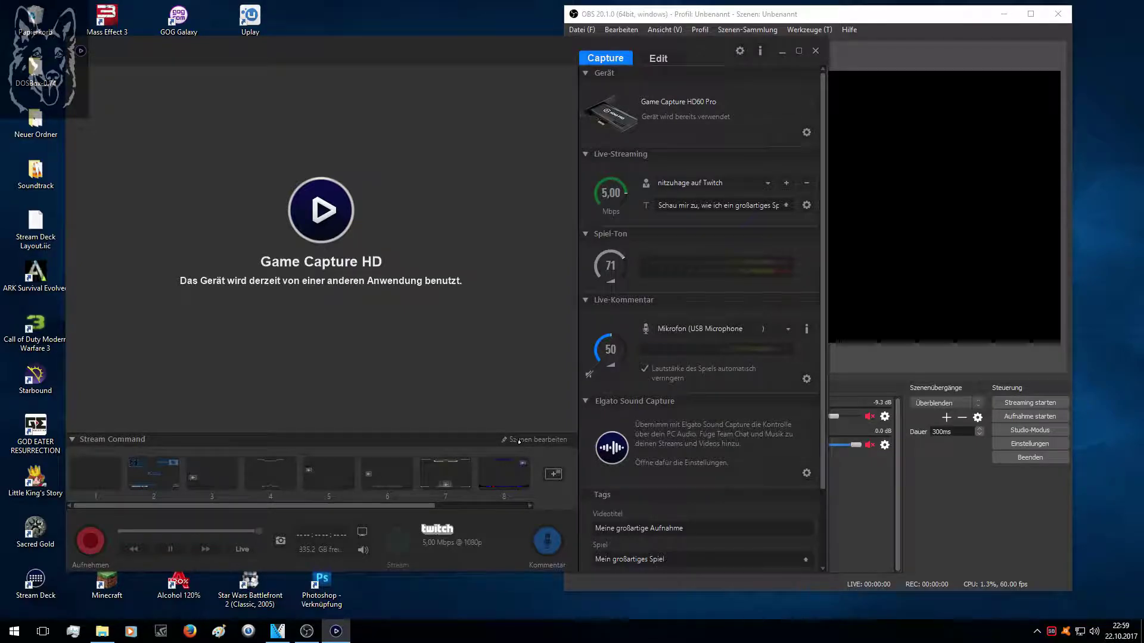
Load the Call of Duty: Infinite Warfare "Killstreak" scene with webcam into scene 1 and delete its webcam frame and lower banner
{"action": "left_click", "coordinate": [552, 474]}
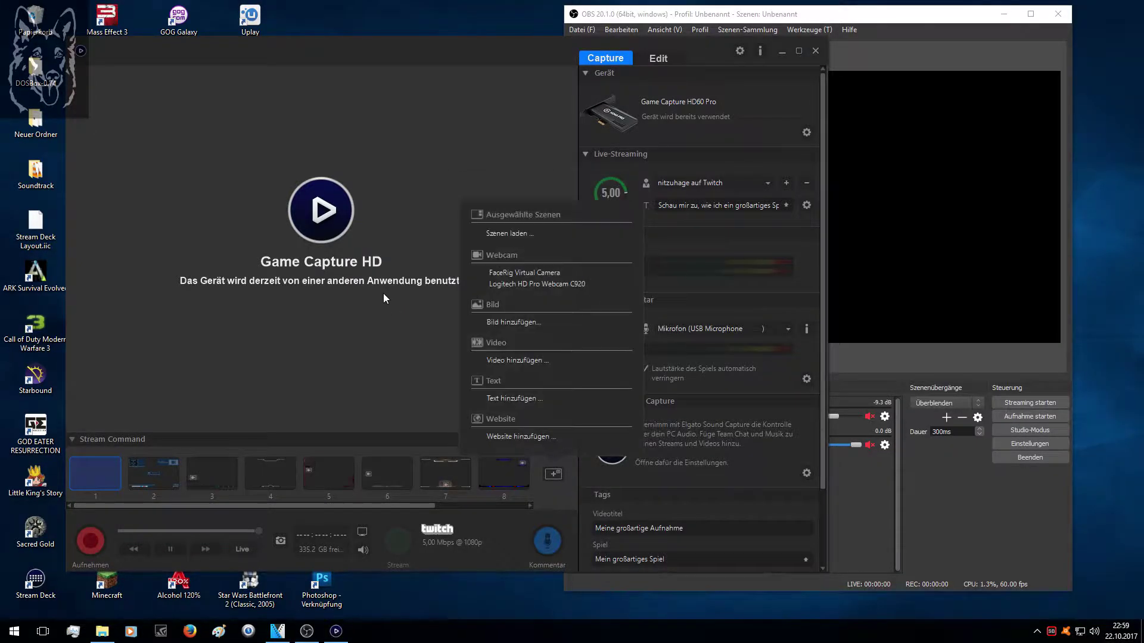
{"action": "left_click", "coordinate": [507, 234]}
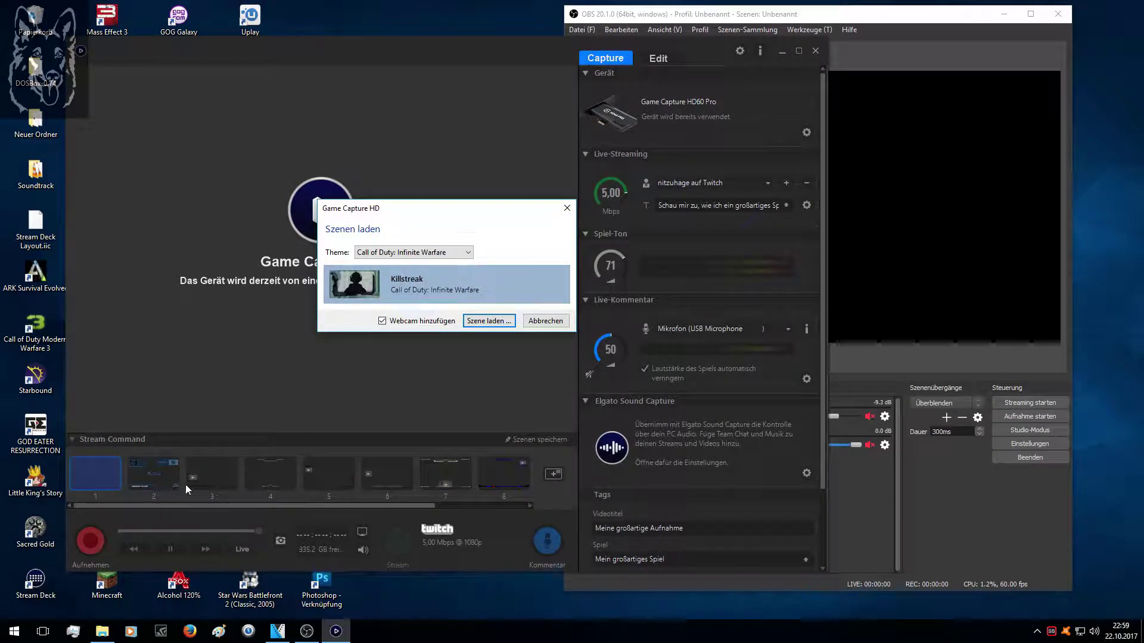
{"action": "left_click", "coordinate": [480, 322]}
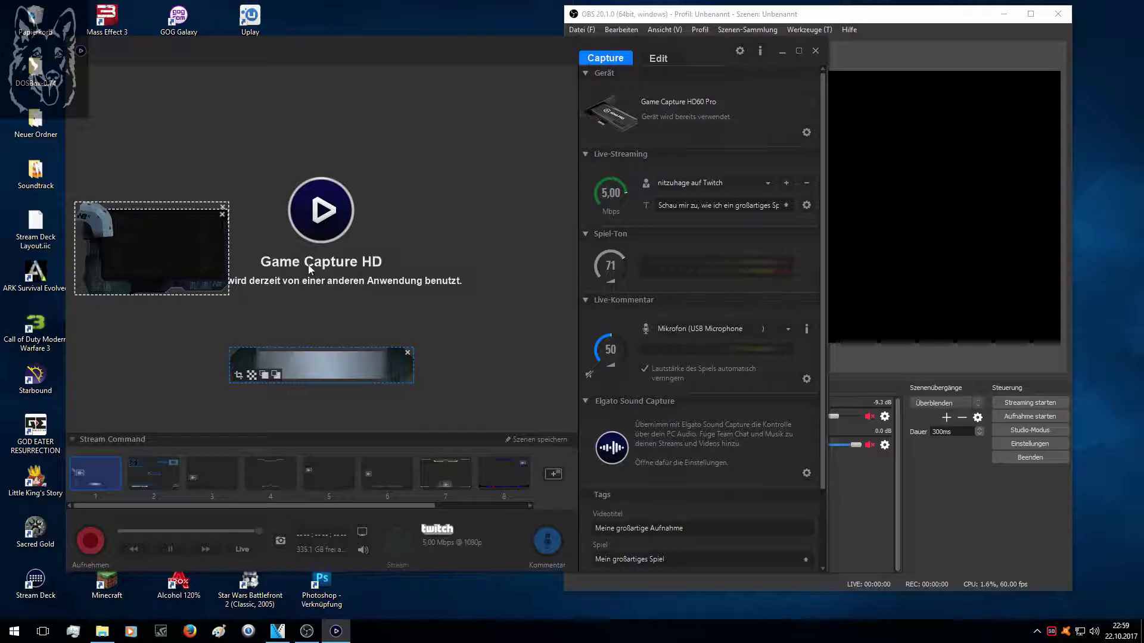
{"action": "left_click", "coordinate": [220, 213]}
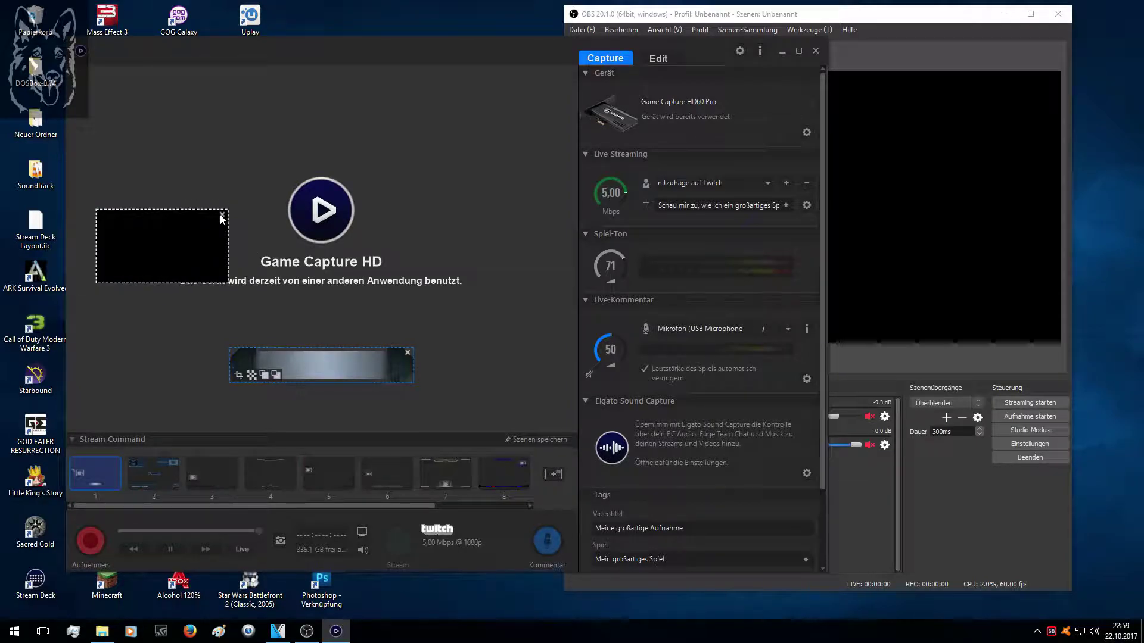
{"action": "left_click", "coordinate": [408, 352]}
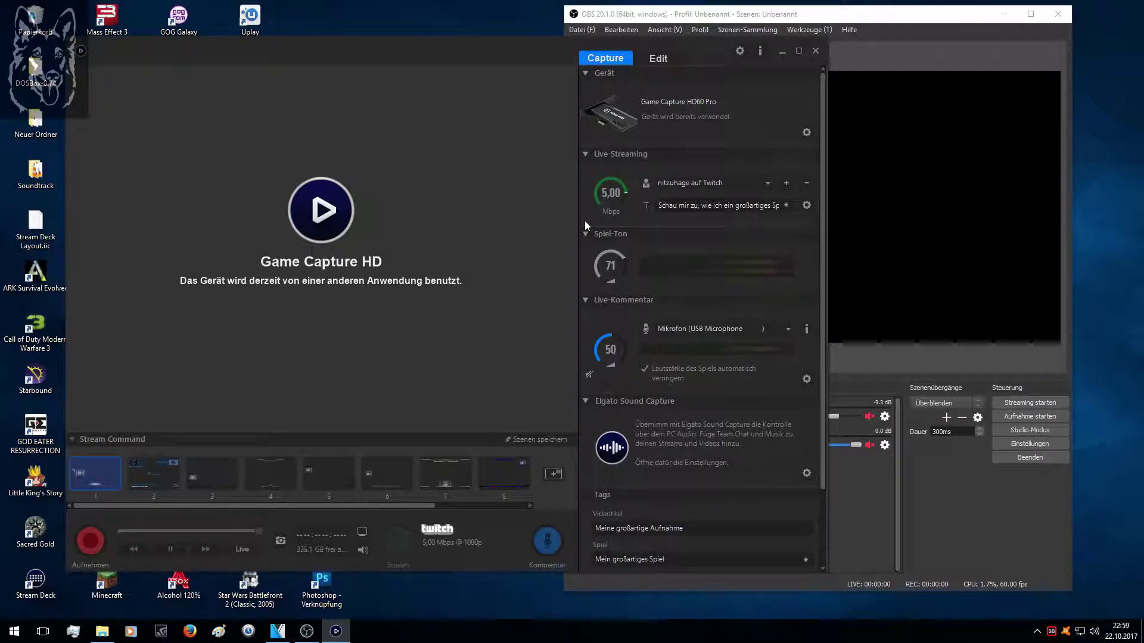
Review the Game Capture HD60 Pro's input device choices, picture and profile settings without changing them, and close Game Capture HD
{"action": "left_click", "coordinate": [805, 133]}
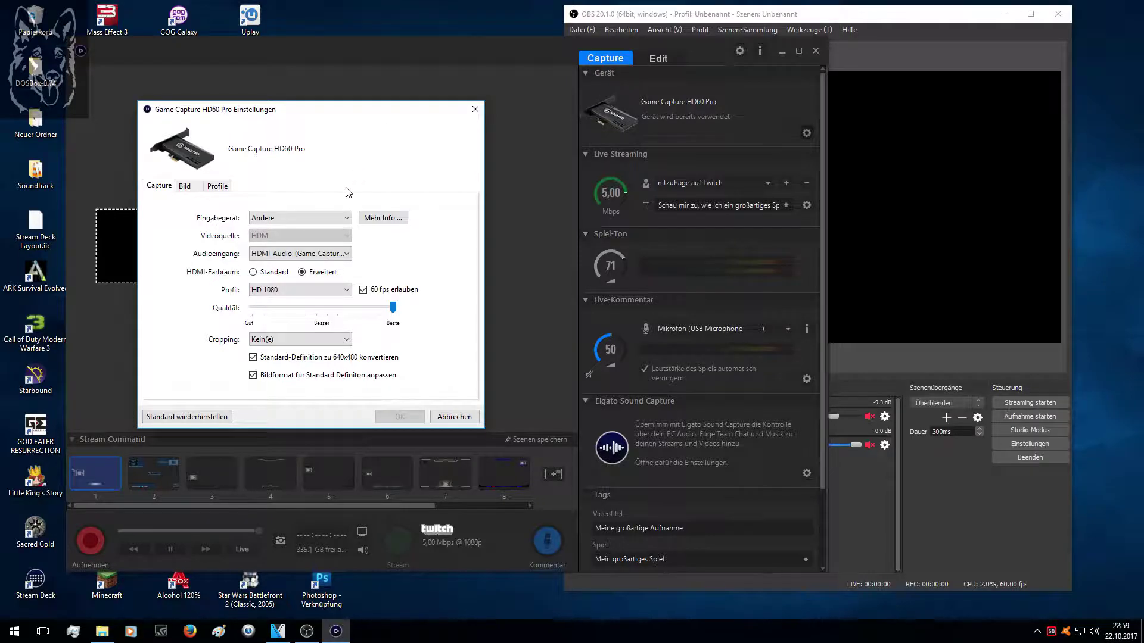
{"action": "left_click", "coordinate": [329, 220]}
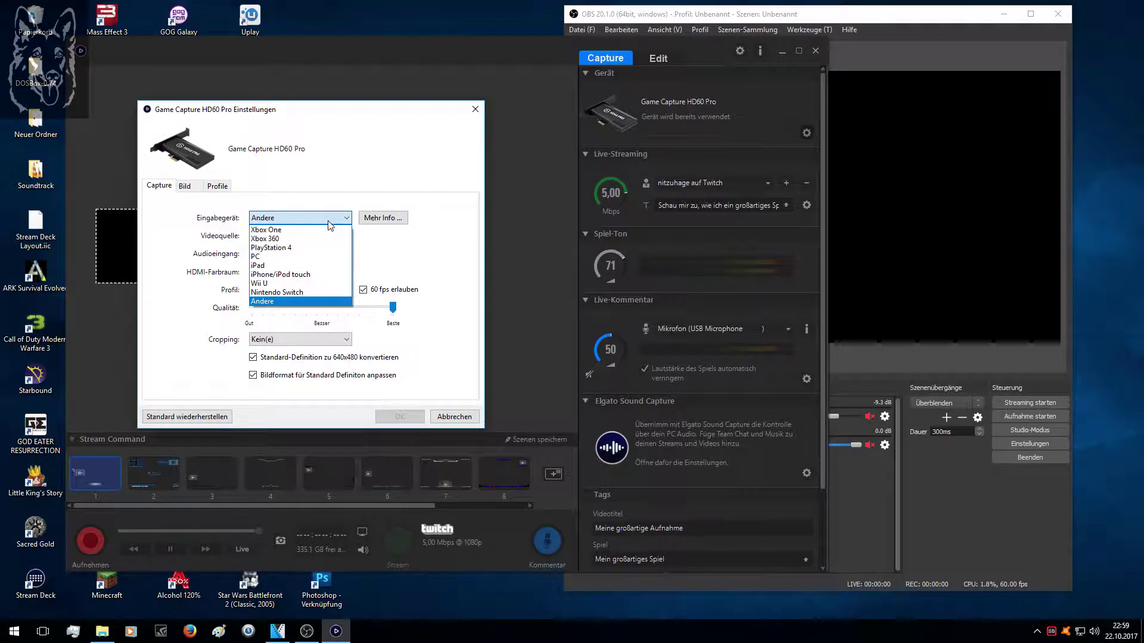
{"action": "left_click", "coordinate": [286, 302]}
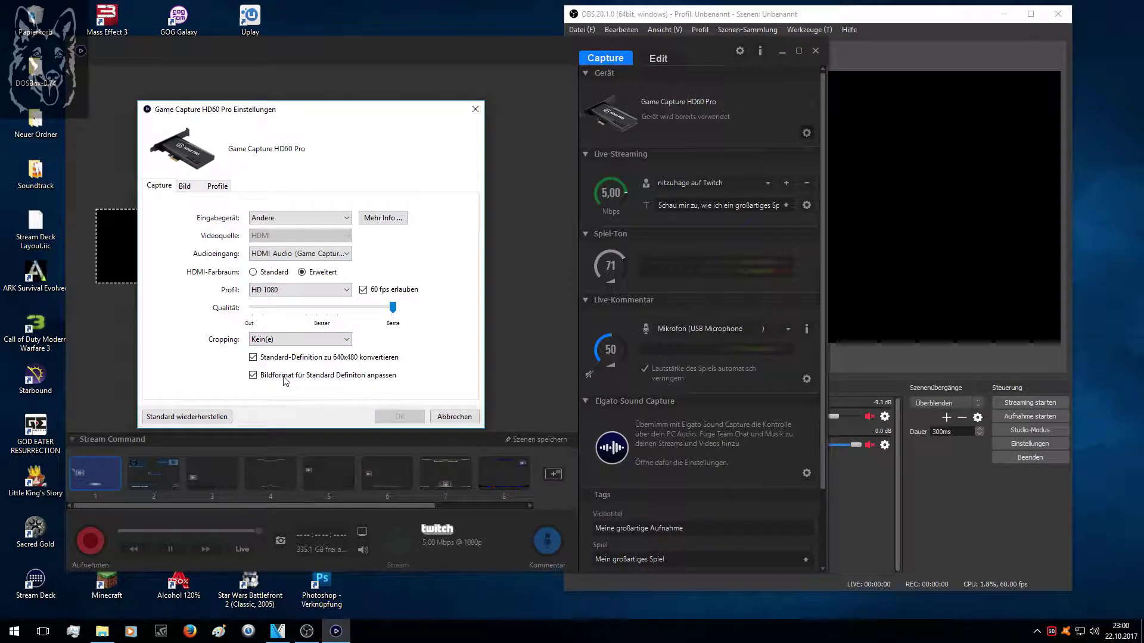
{"action": "left_click", "coordinate": [185, 187]}
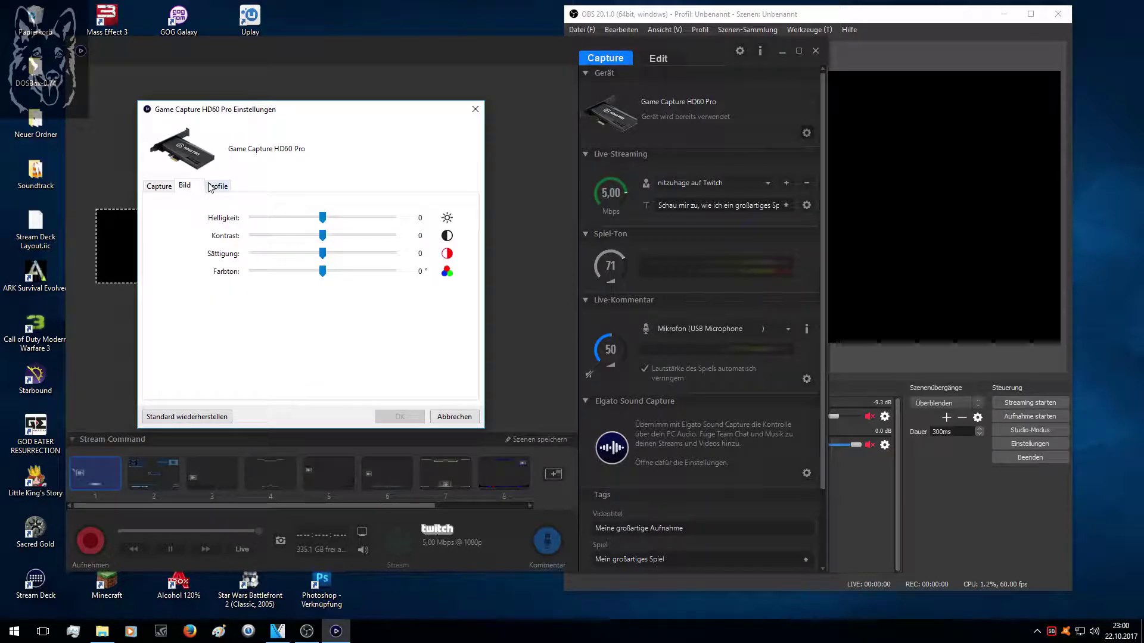
{"action": "left_click", "coordinate": [211, 187]}
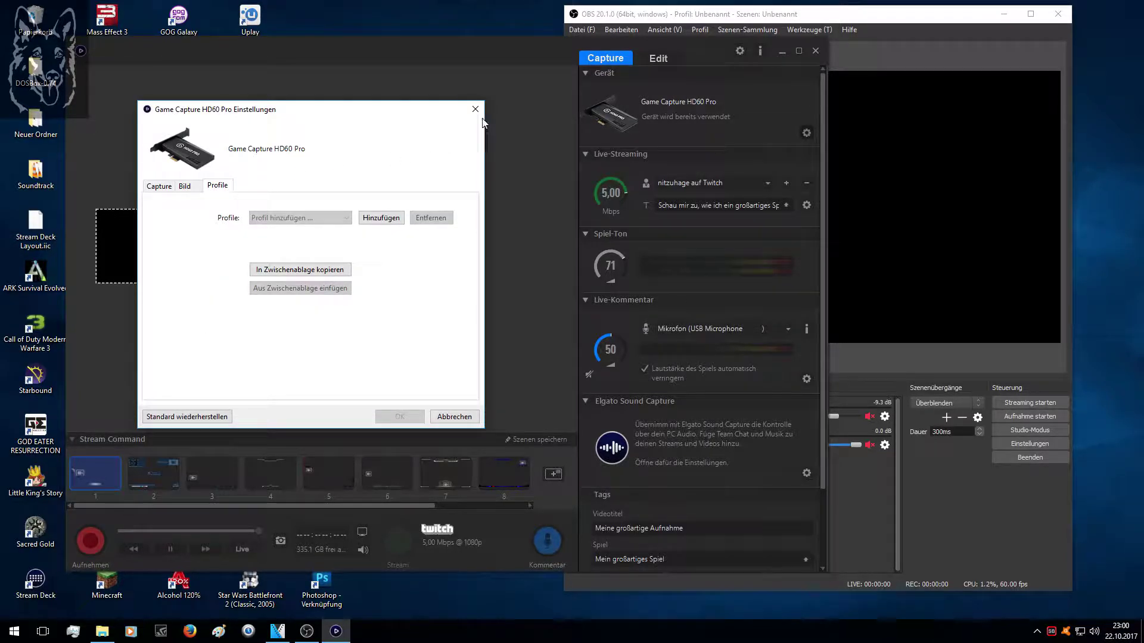
{"action": "left_click", "coordinate": [167, 187]}
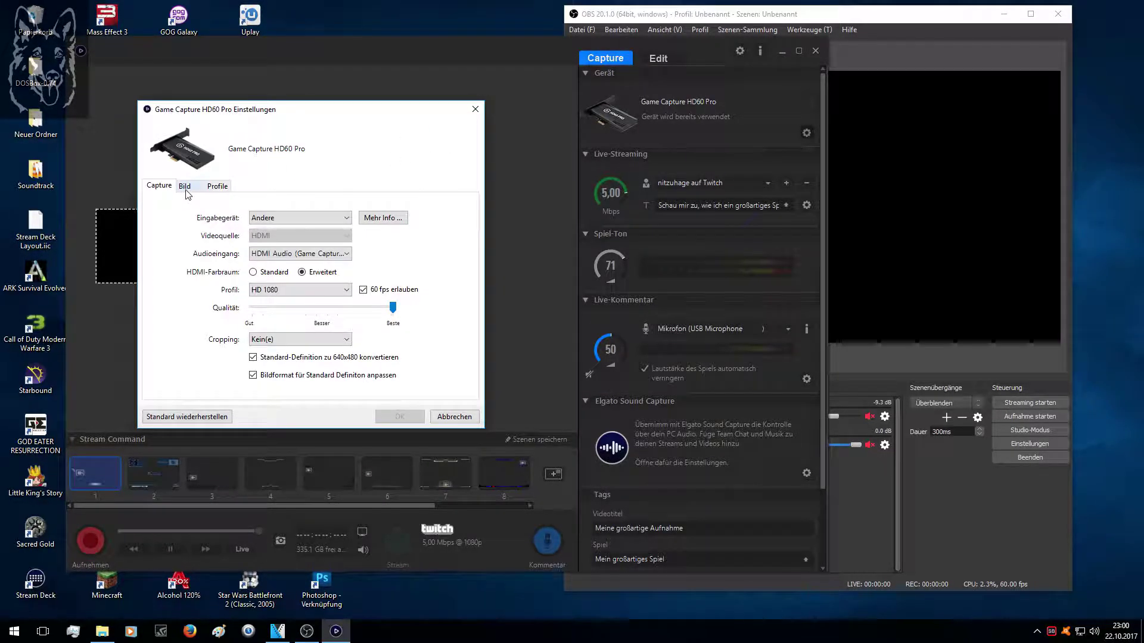
{"action": "left_click", "coordinate": [313, 218]}
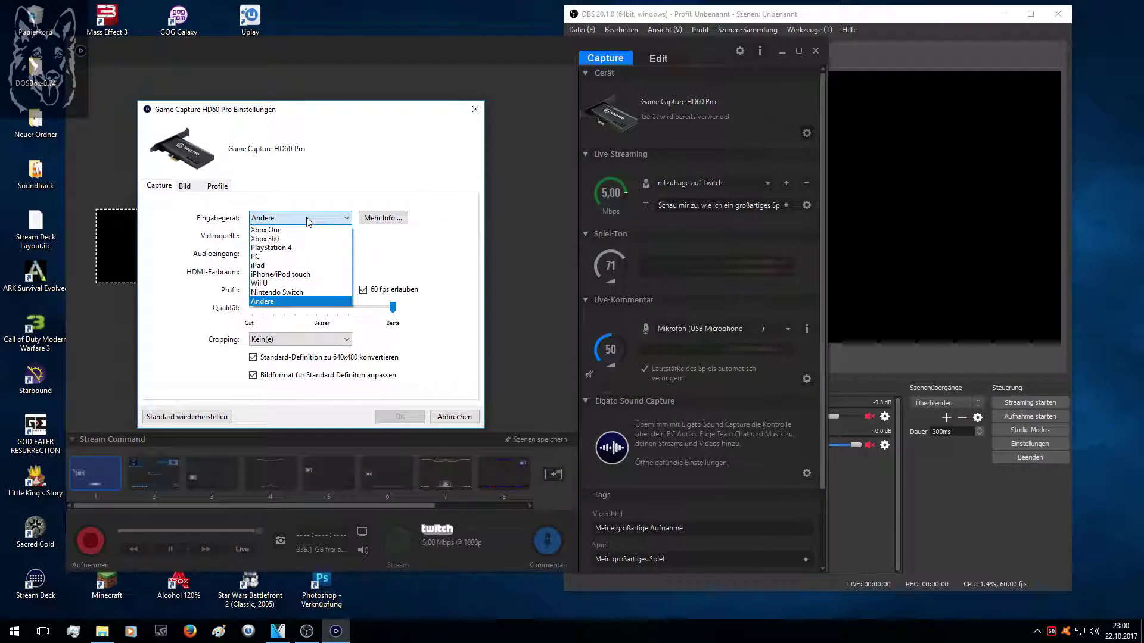
{"action": "left_click", "coordinate": [475, 110]}
{"action": "left_click", "coordinate": [474, 111]}
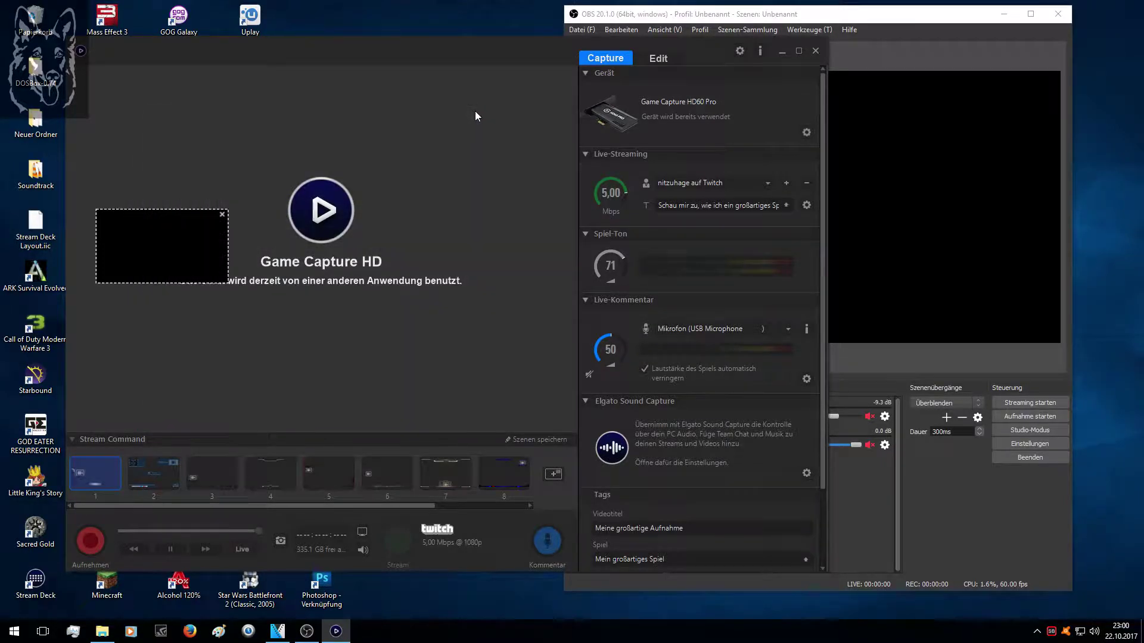
{"action": "left_click", "coordinate": [817, 50]}
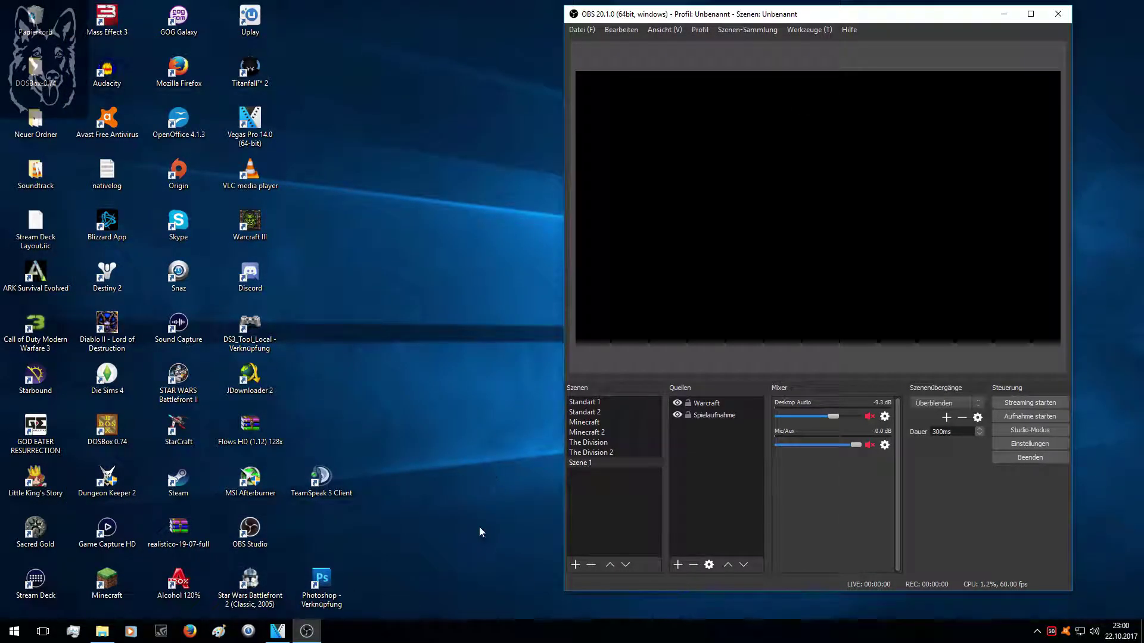
{"action": "left_click", "coordinate": [675, 567]}
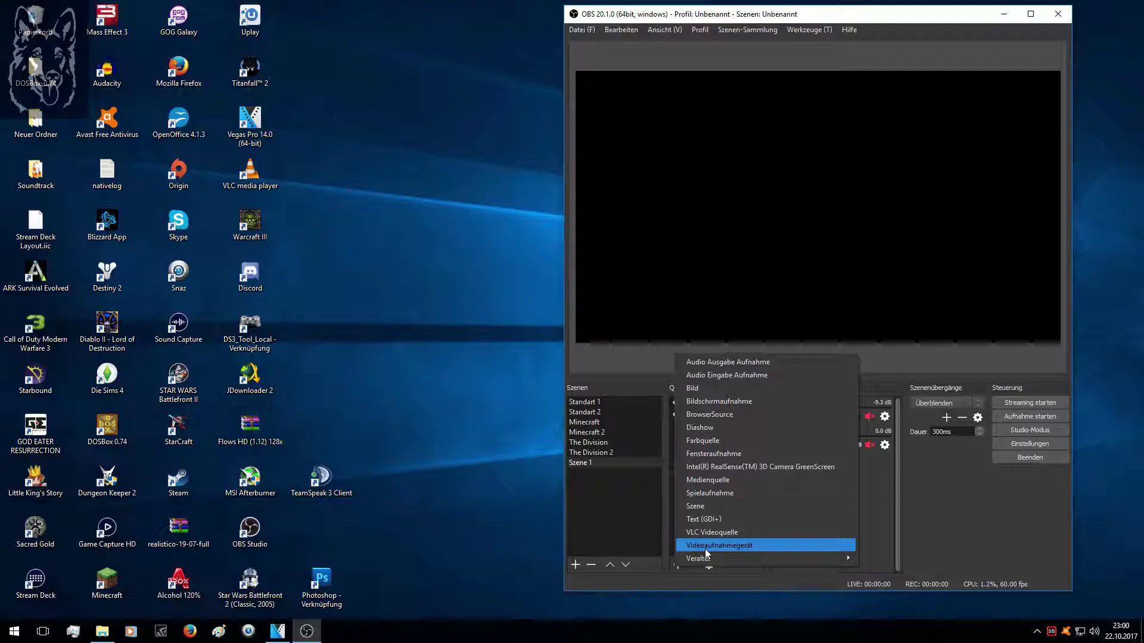
{"action": "left_click", "coordinate": [736, 545]}
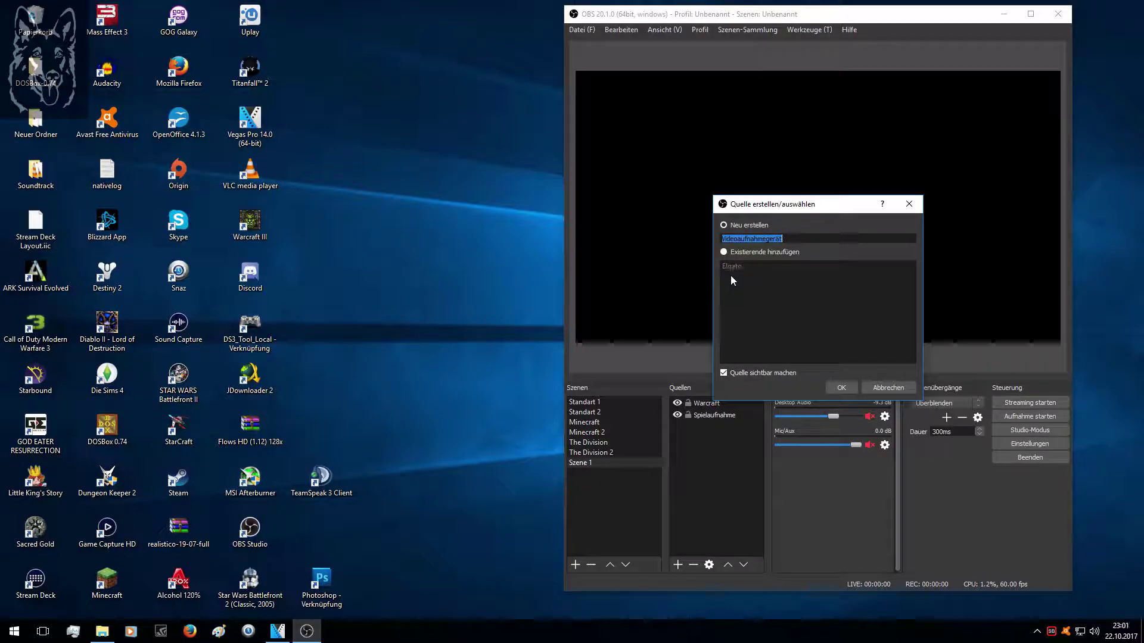
{"action": "left_click", "coordinate": [909, 204]}
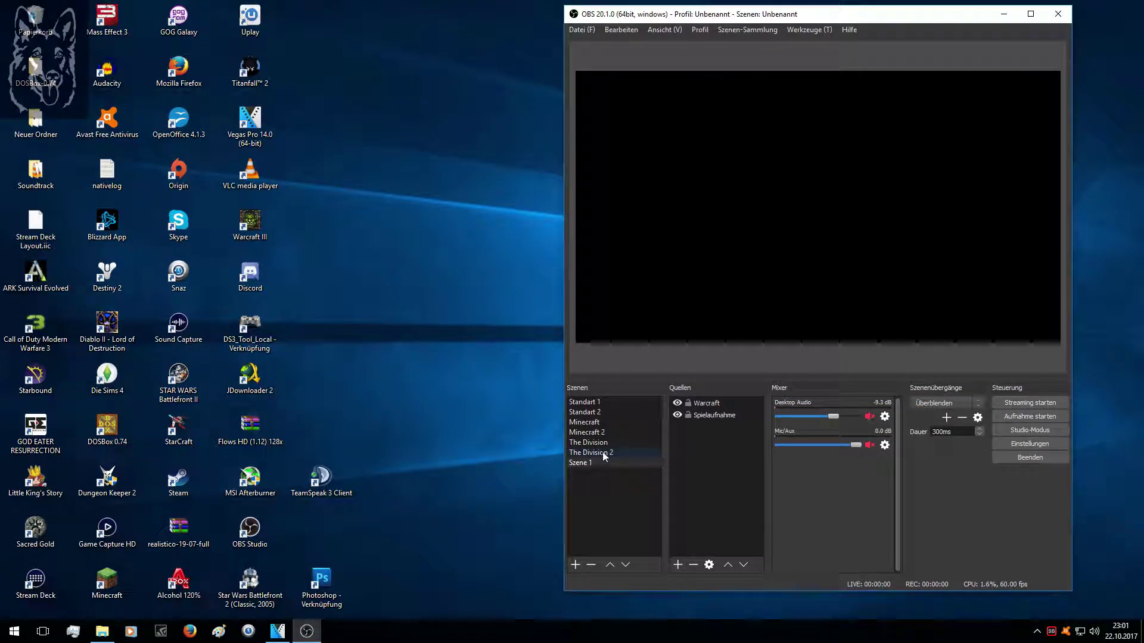
{"action": "left_click", "coordinate": [587, 413]}
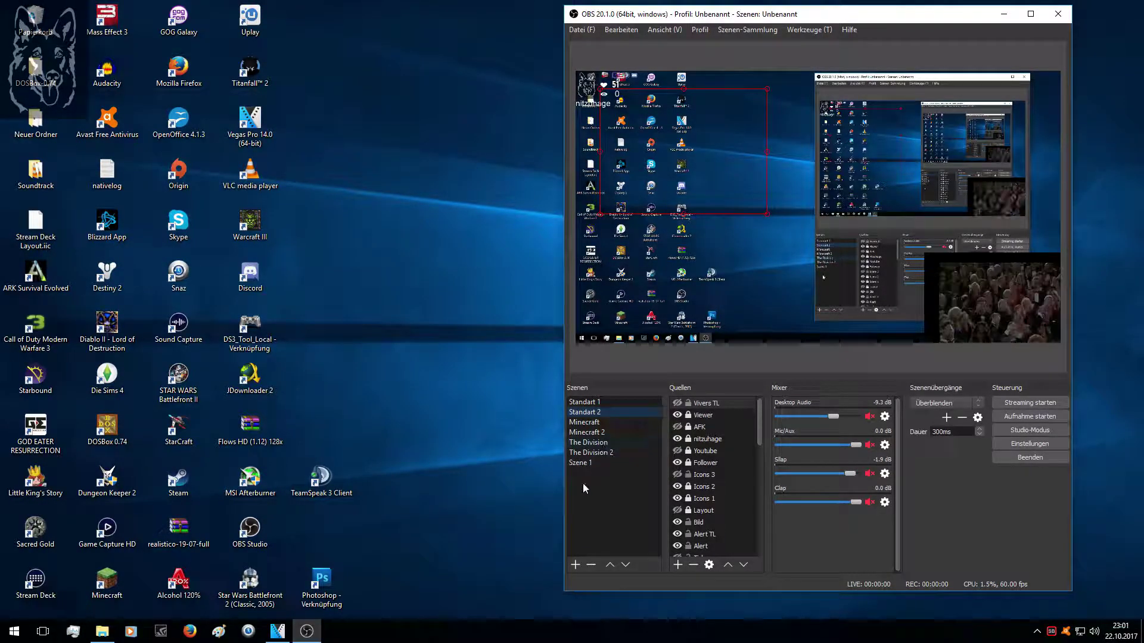
{"action": "left_click", "coordinate": [581, 464]}
Add the existing Elgato video capture device as a source in Szene 1
{"action": "left_click", "coordinate": [675, 566]}
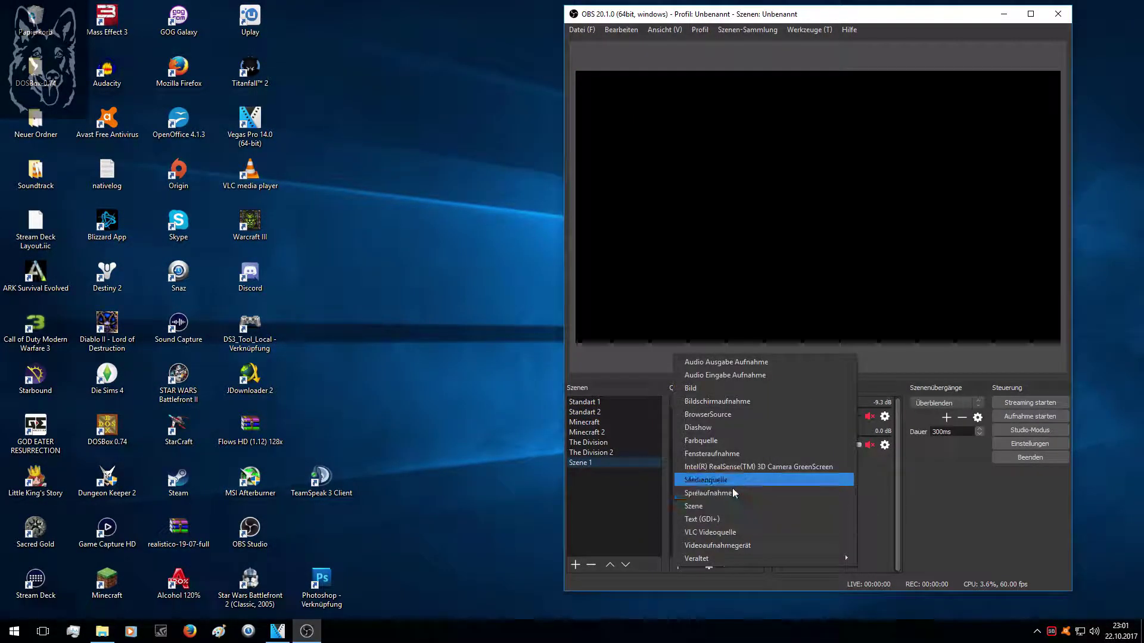
{"action": "left_click", "coordinate": [729, 543]}
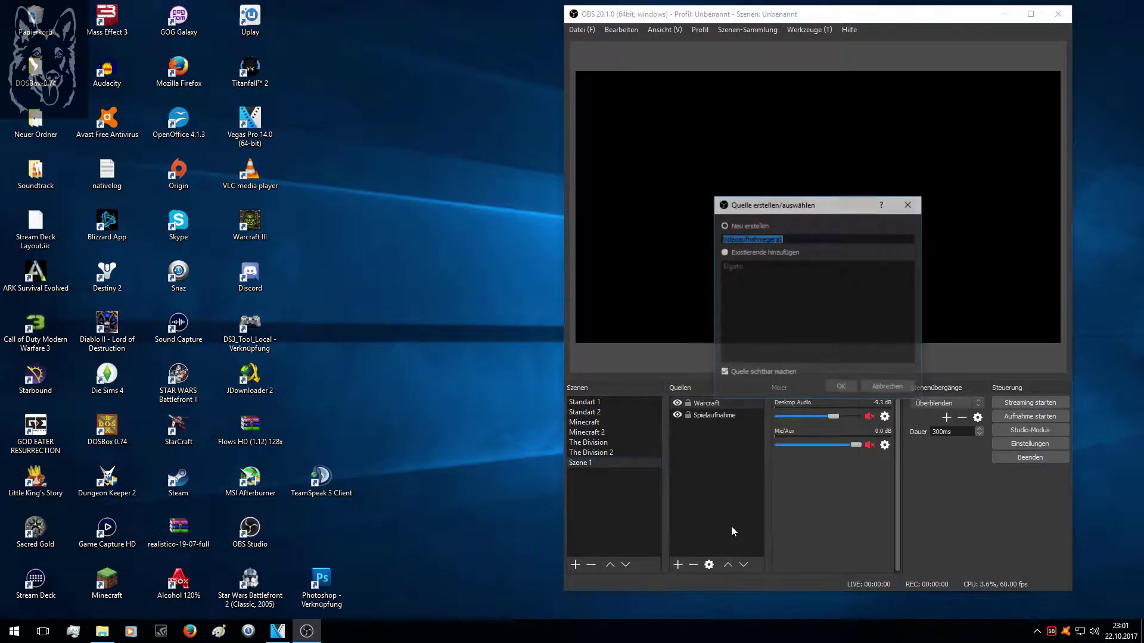
{"action": "left_click", "coordinate": [724, 252]}
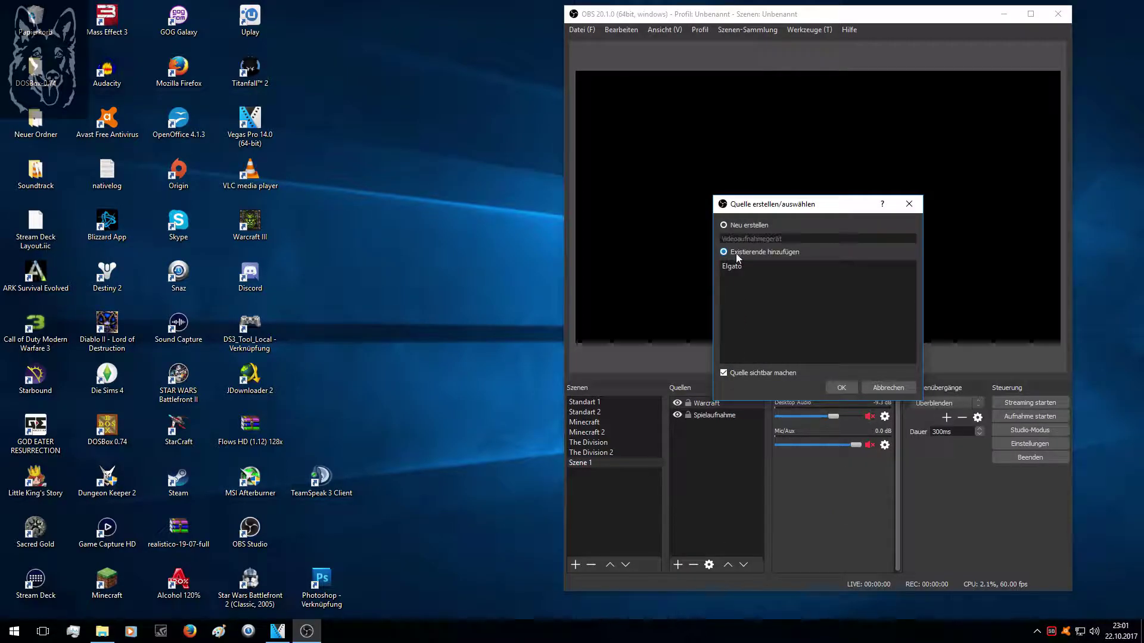
{"action": "left_click", "coordinate": [739, 267]}
{"action": "left_click", "coordinate": [833, 386]}
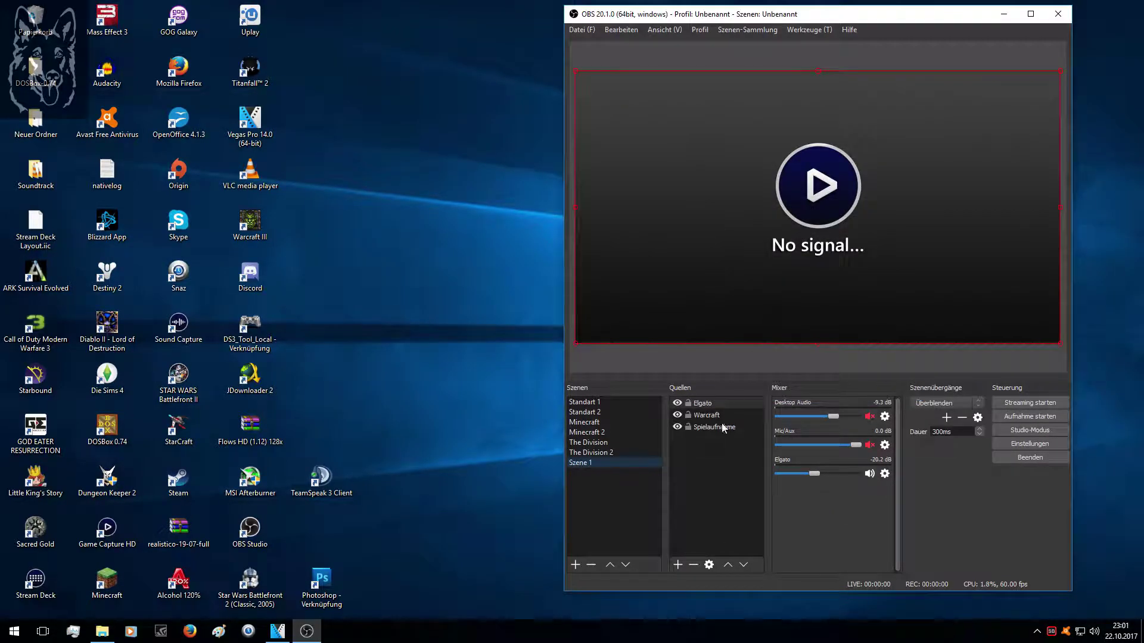
Open the Elgato source's properties and select Elgato Game Capture HD as its device
{"action": "right_click", "coordinate": [710, 396]}
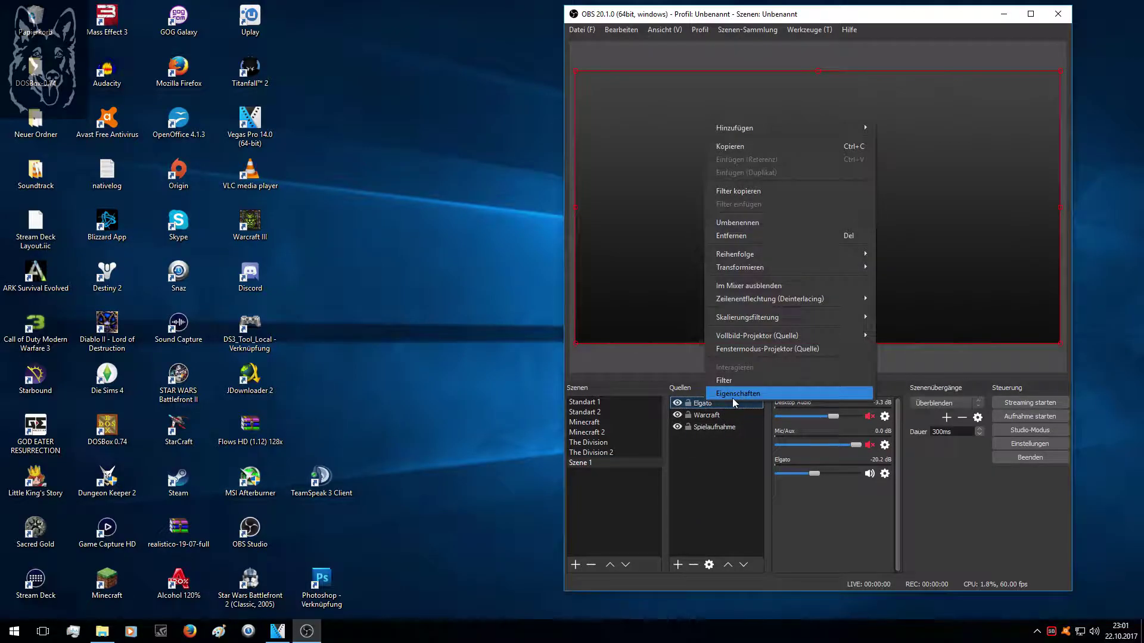
{"action": "left_click", "coordinate": [732, 396]}
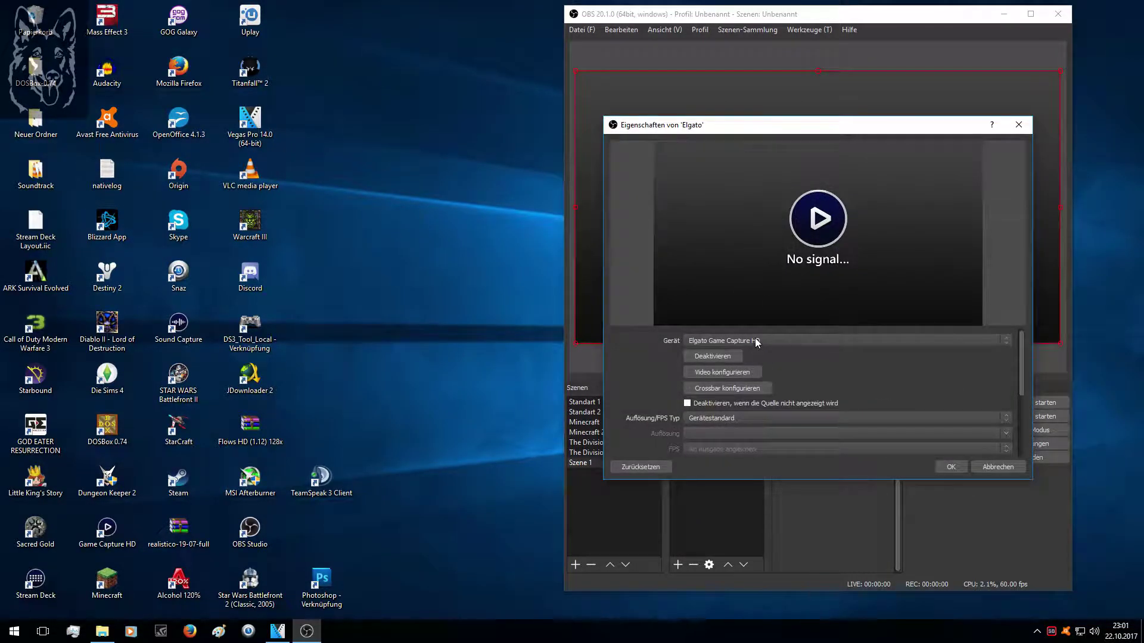
{"action": "left_click", "coordinate": [756, 343]}
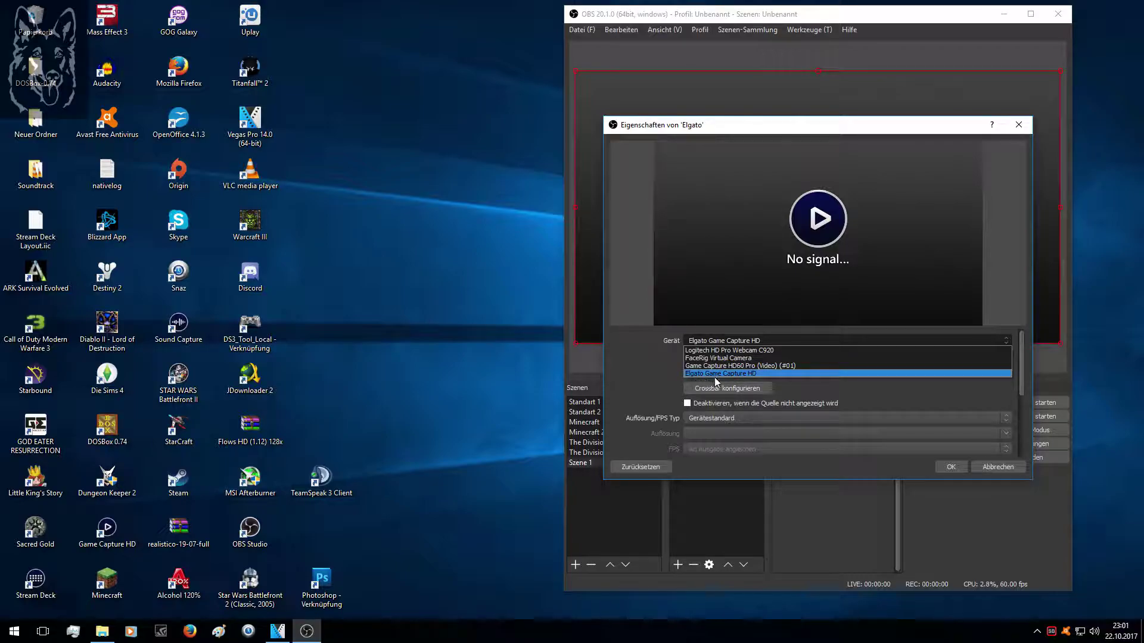
{"action": "left_click", "coordinate": [730, 375]}
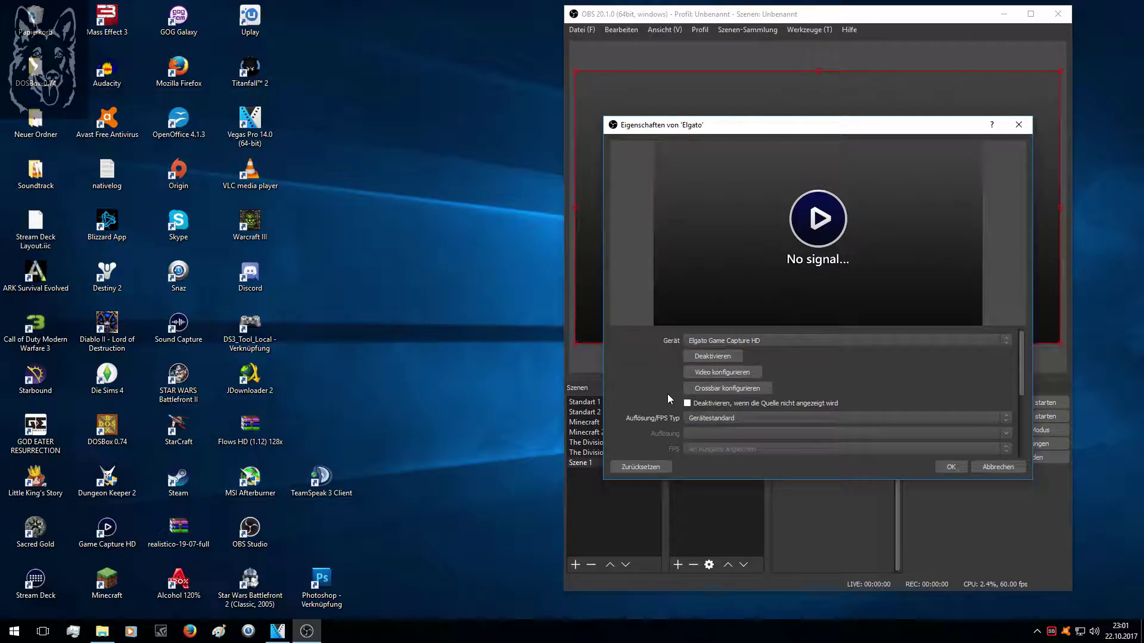
Review the Elgato source's video configuration, input device choices and remaining properties, and accept the properties without changes
{"action": "left_click", "coordinate": [709, 373]}
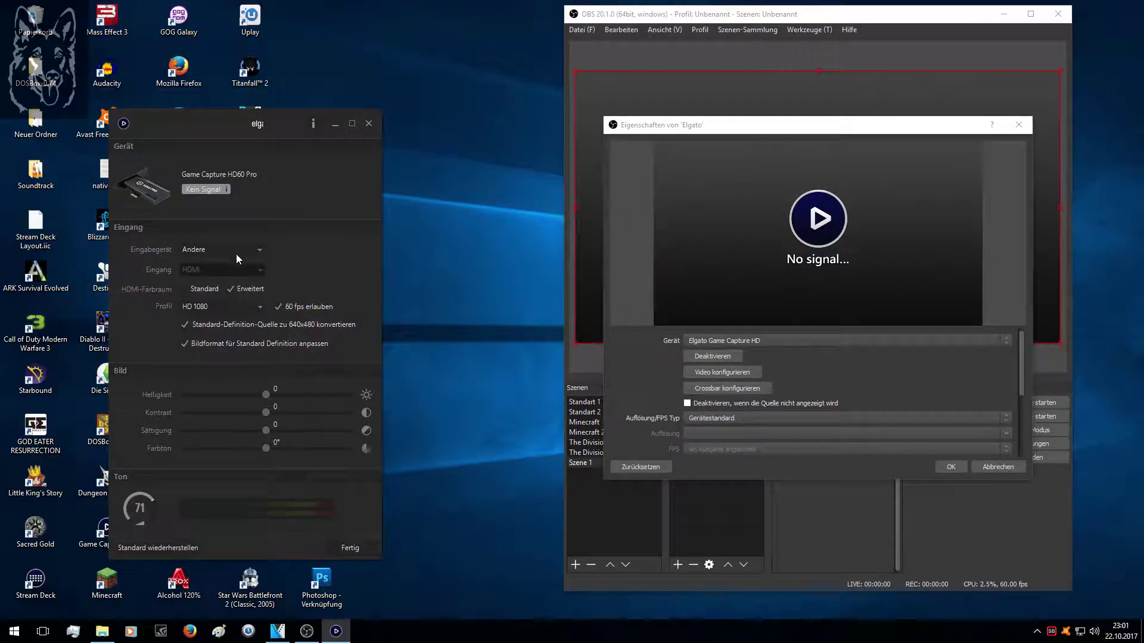
{"action": "left_click", "coordinate": [252, 251]}
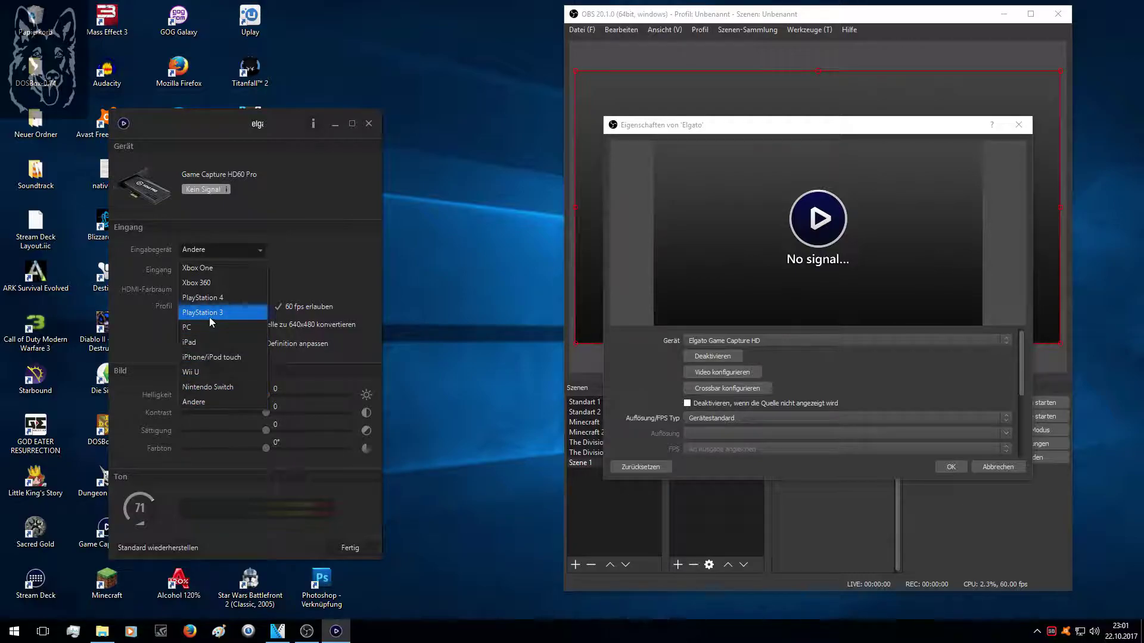
{"action": "left_click", "coordinate": [331, 272]}
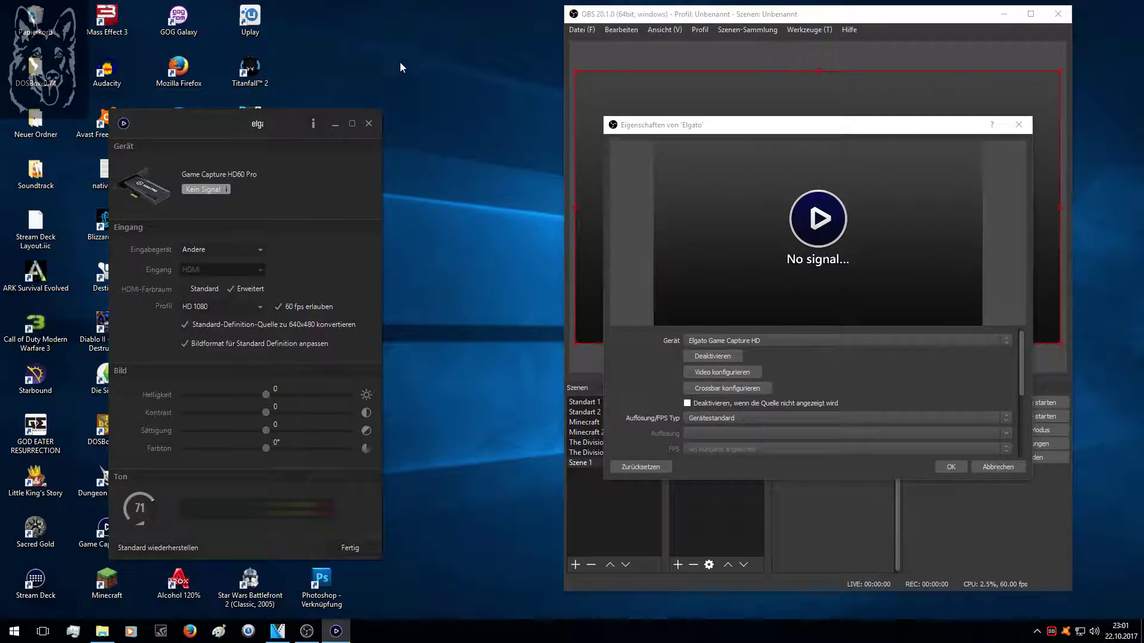
{"action": "left_click", "coordinate": [367, 127]}
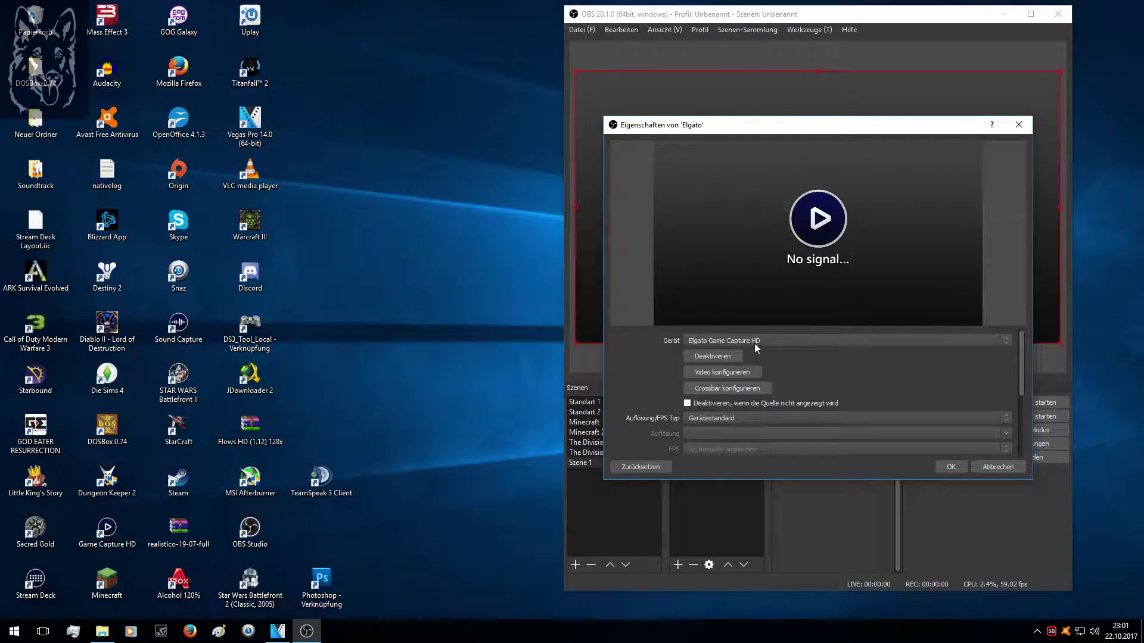
{"action": "scroll", "coordinate": [890, 392], "scroll_direction": "down", "scroll_amount": 3}
{"action": "scroll", "coordinate": [890, 392], "scroll_direction": "up", "scroll_amount": 1}
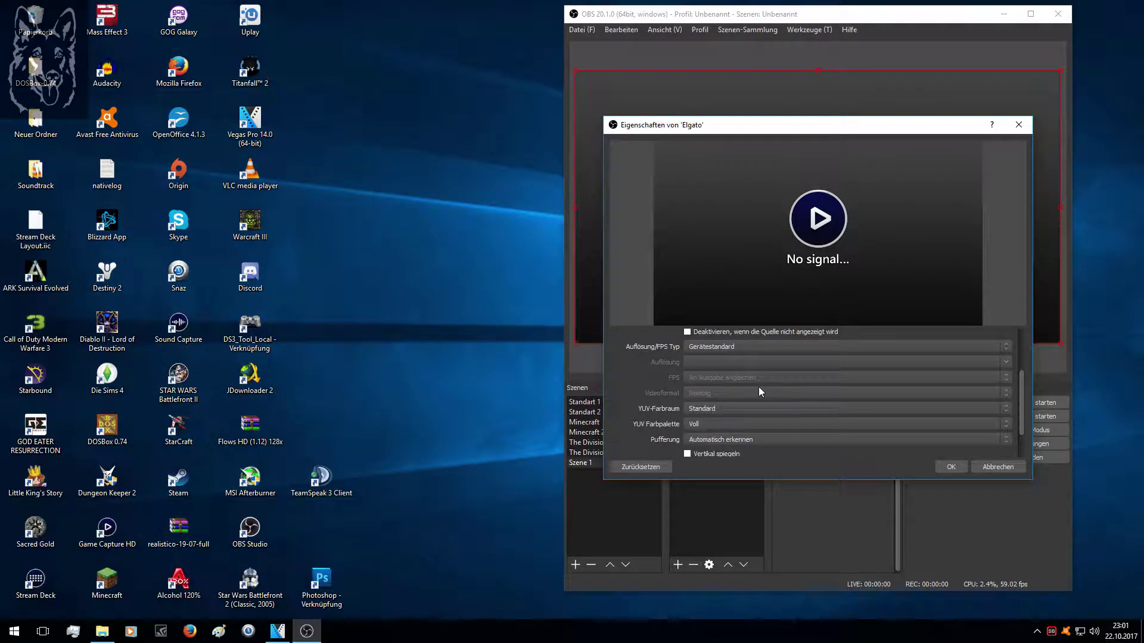
{"action": "scroll", "coordinate": [759, 387], "scroll_direction": "up", "scroll_amount": 1}
{"action": "scroll", "coordinate": [756, 367], "scroll_direction": "up", "scroll_amount": 1}
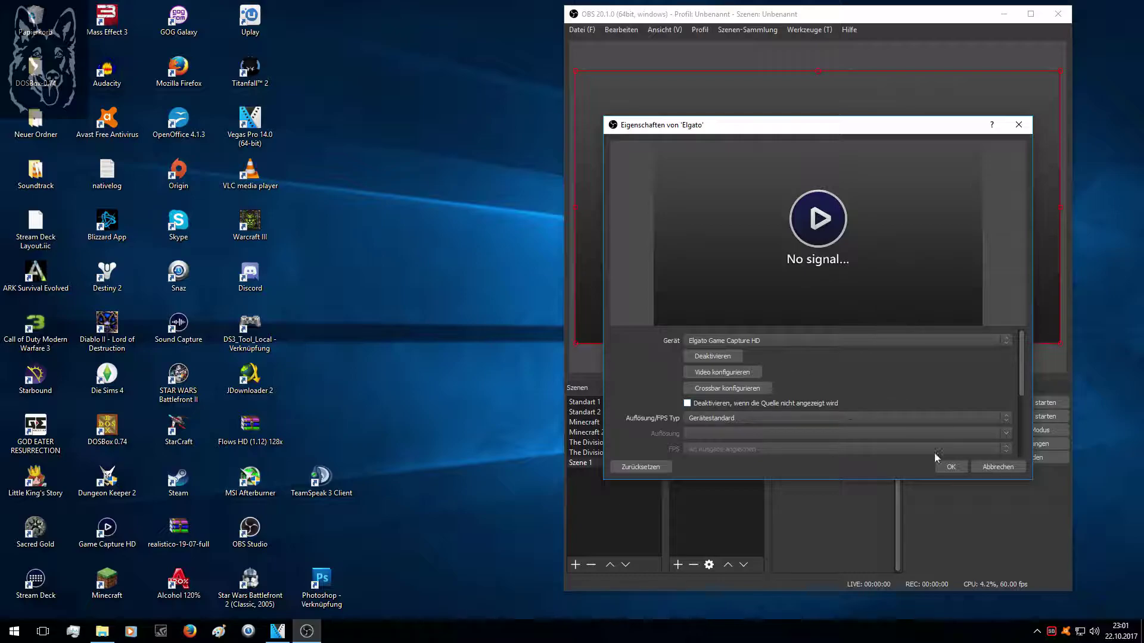
{"action": "left_click", "coordinate": [957, 466]}
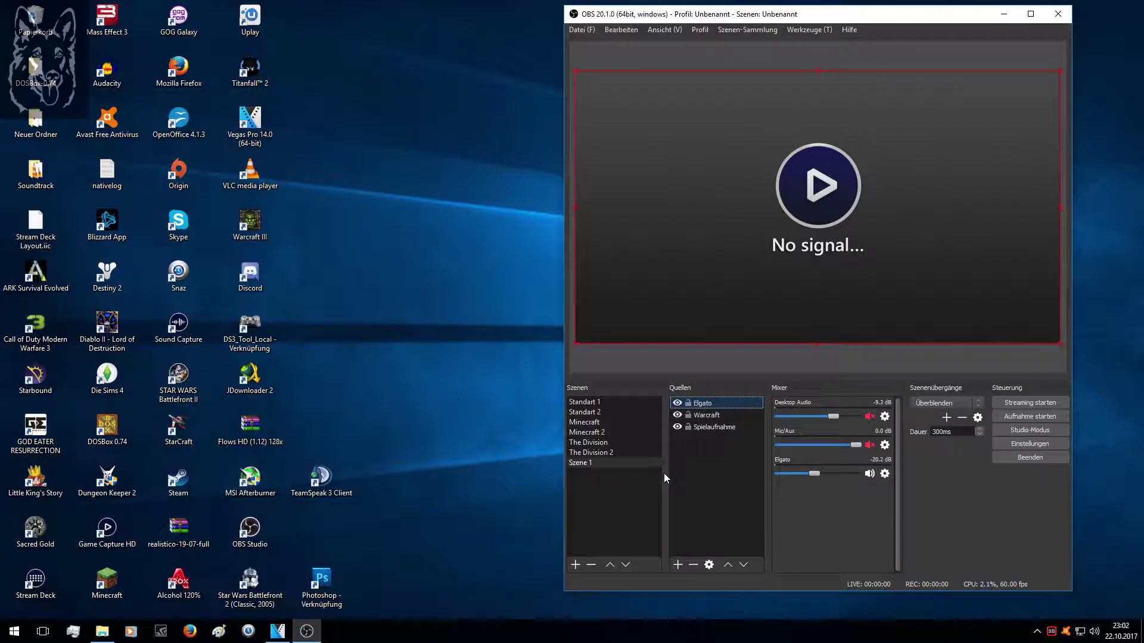
Move the Elgato source below Warcraft and Spielaufnahme in Szene 1 and compare the order with the Standart 2 scene
{"action": "left_click_drag", "start_coordinate": [663, 473], "coordinate": [706, 475]}
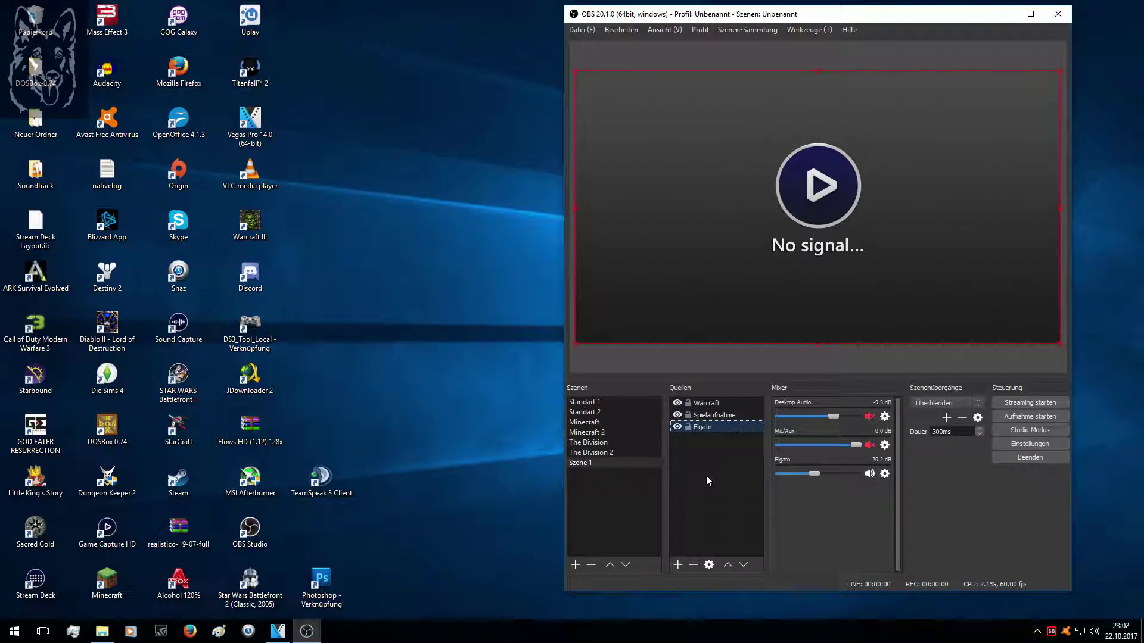
{"action": "left_click", "coordinate": [621, 411]}
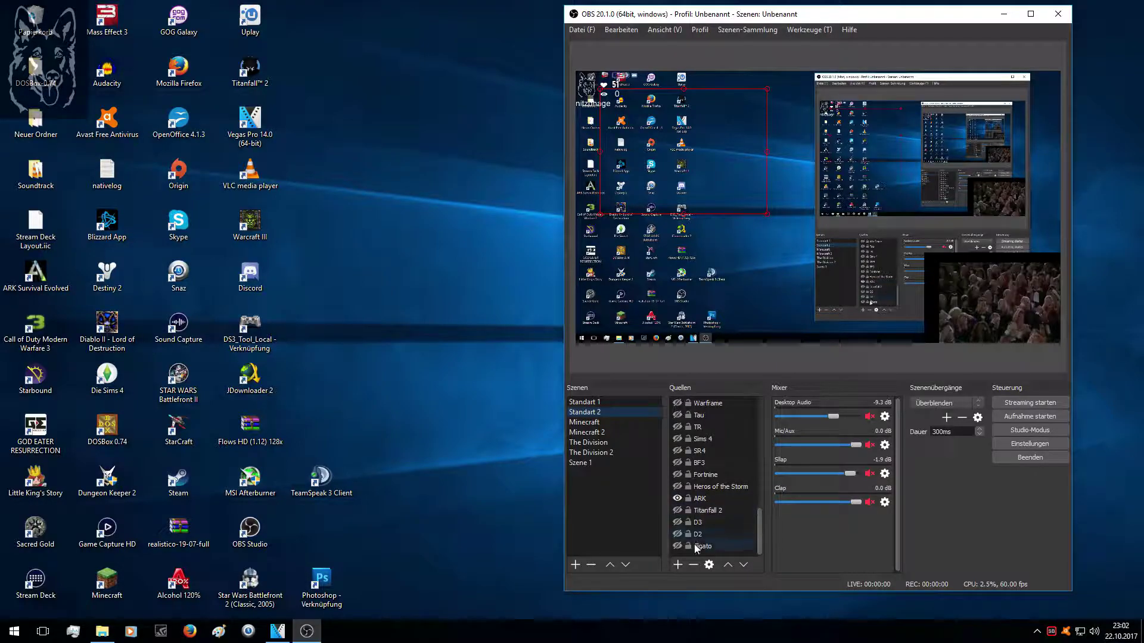
{"action": "scroll", "coordinate": [700, 540], "scroll_direction": "up", "scroll_amount": 5}
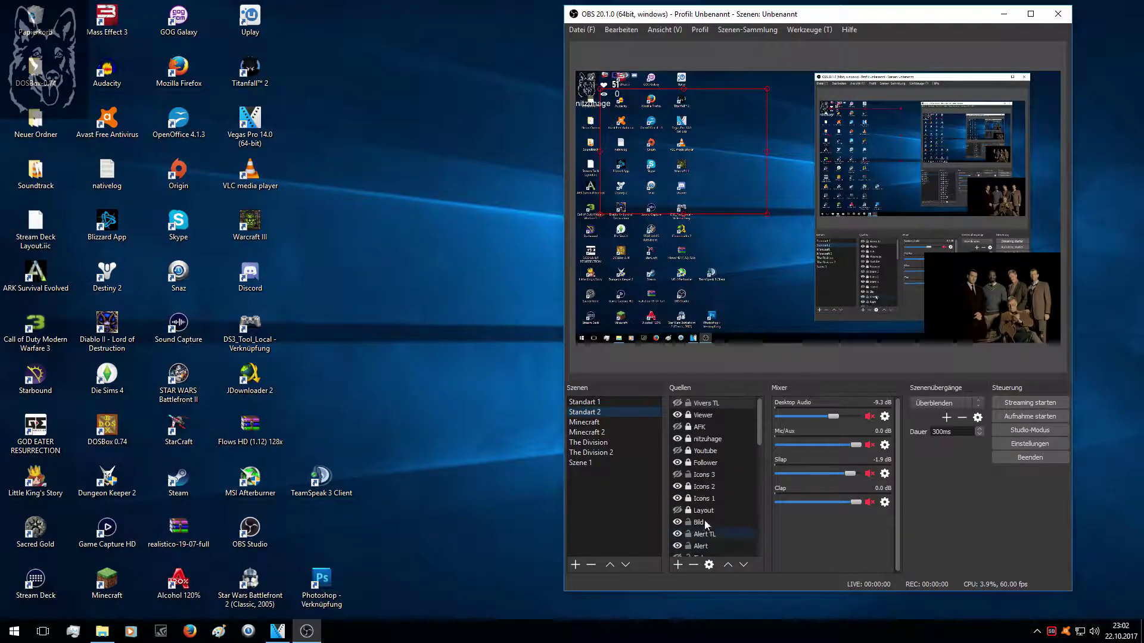
{"action": "left_click", "coordinate": [598, 464]}
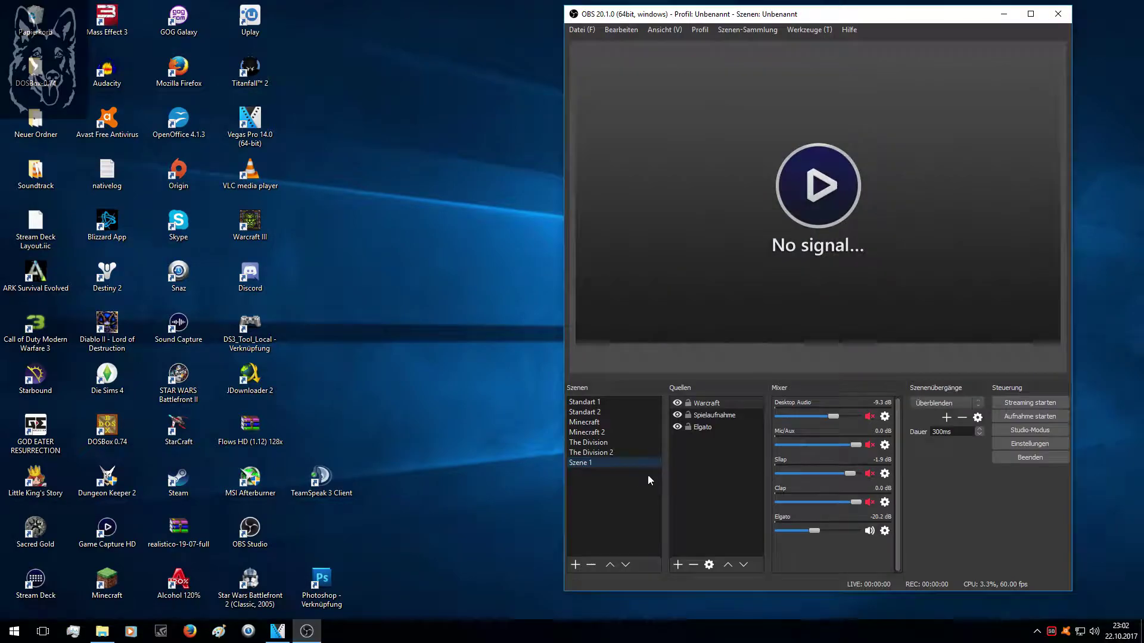
Hide the Warcraft, Spielaufnahme and Elgato sources in Szene 1 and add a new Videoaufnahmegerät source with its default name
{"action": "left_click", "coordinate": [678, 427]}
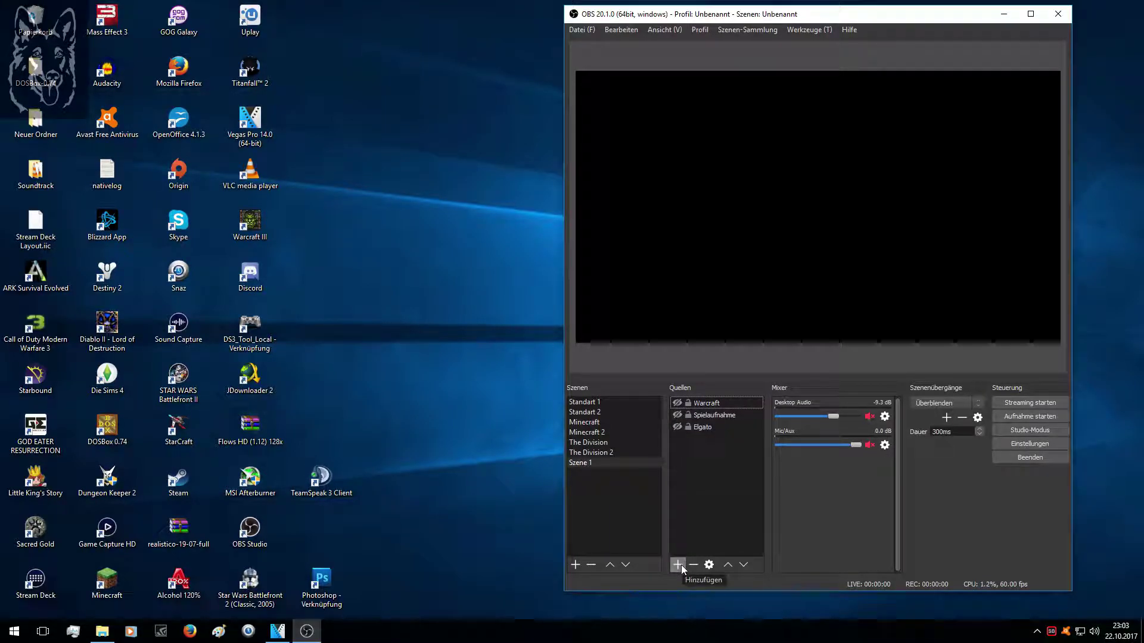
{"action": "left_click", "coordinate": [680, 566]}
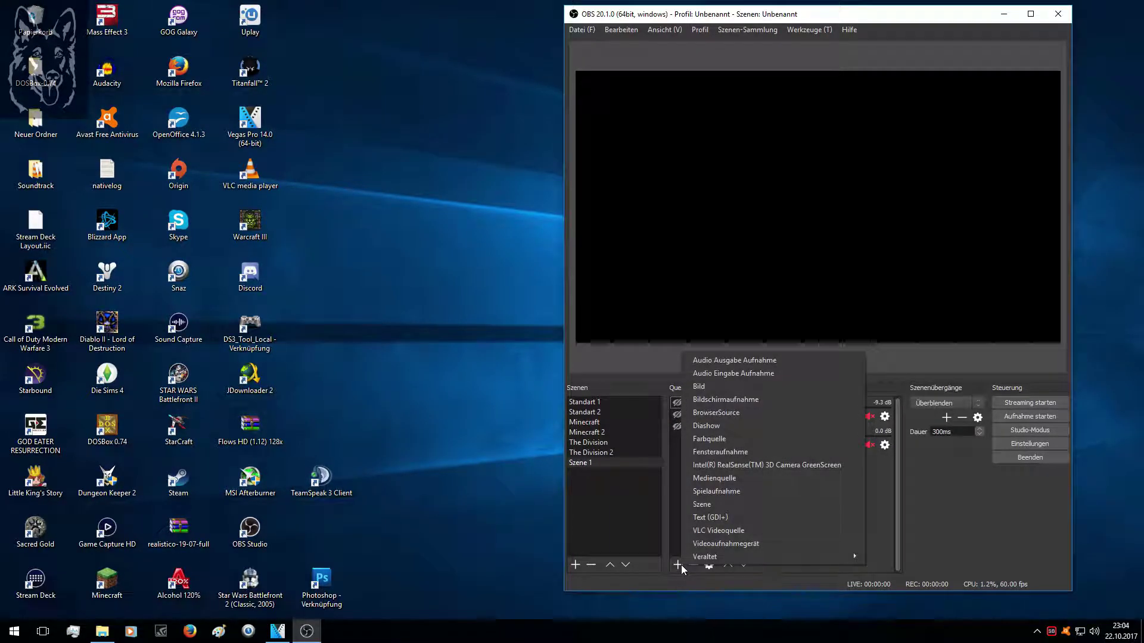
{"action": "left_click", "coordinate": [721, 543]}
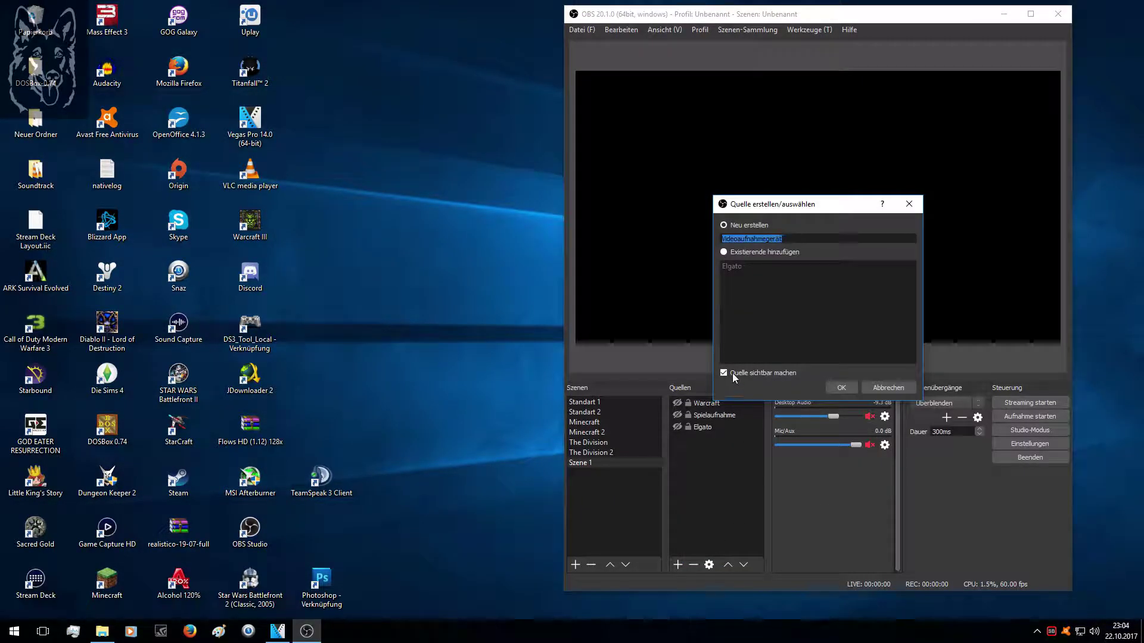
{"action": "left_click", "coordinate": [843, 386]}
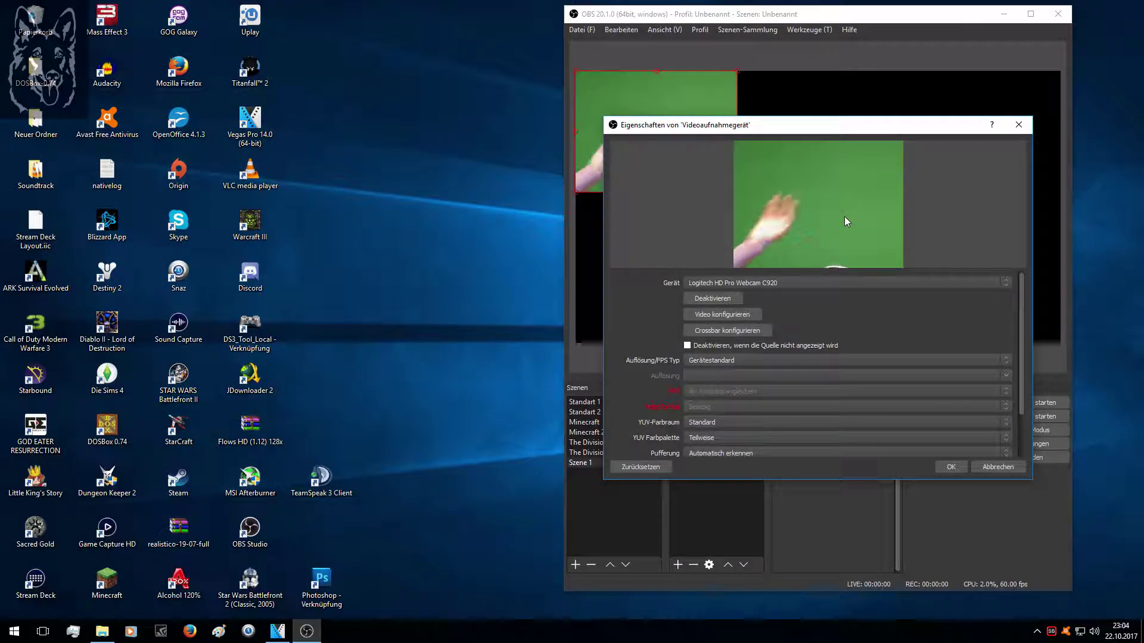
Try FaceRig Virtual Camera as the new source's device and switch back to Logitech HD Pro Webcam C920
{"action": "left_click", "coordinate": [807, 283]}
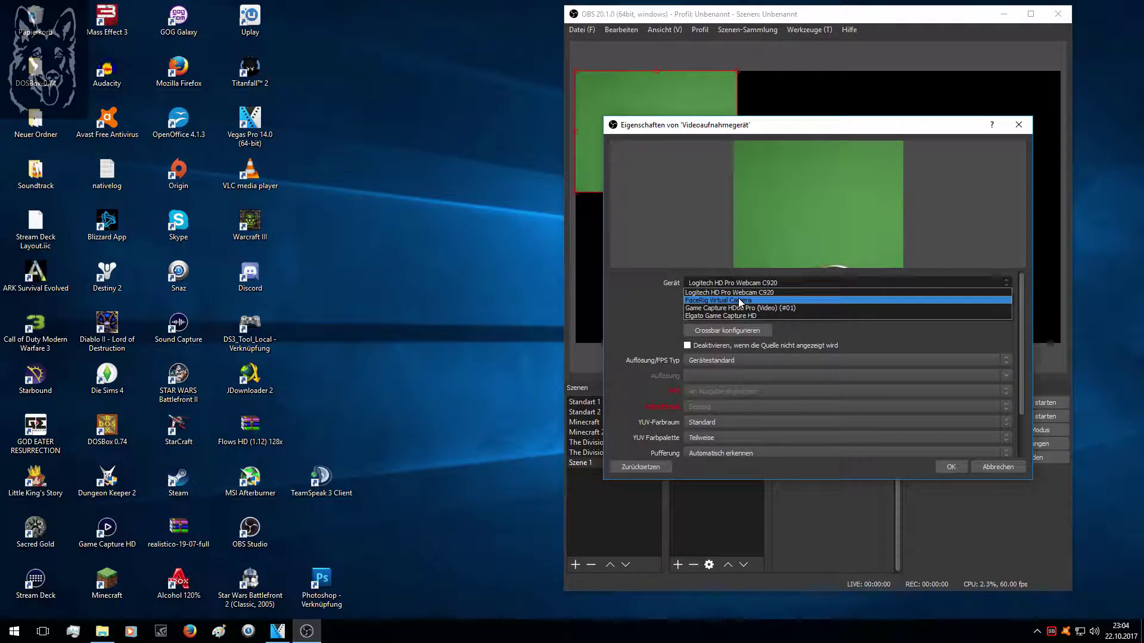
{"action": "left_click", "coordinate": [740, 300]}
{"action": "left_click", "coordinate": [813, 284]}
{"action": "left_click", "coordinate": [784, 292]}
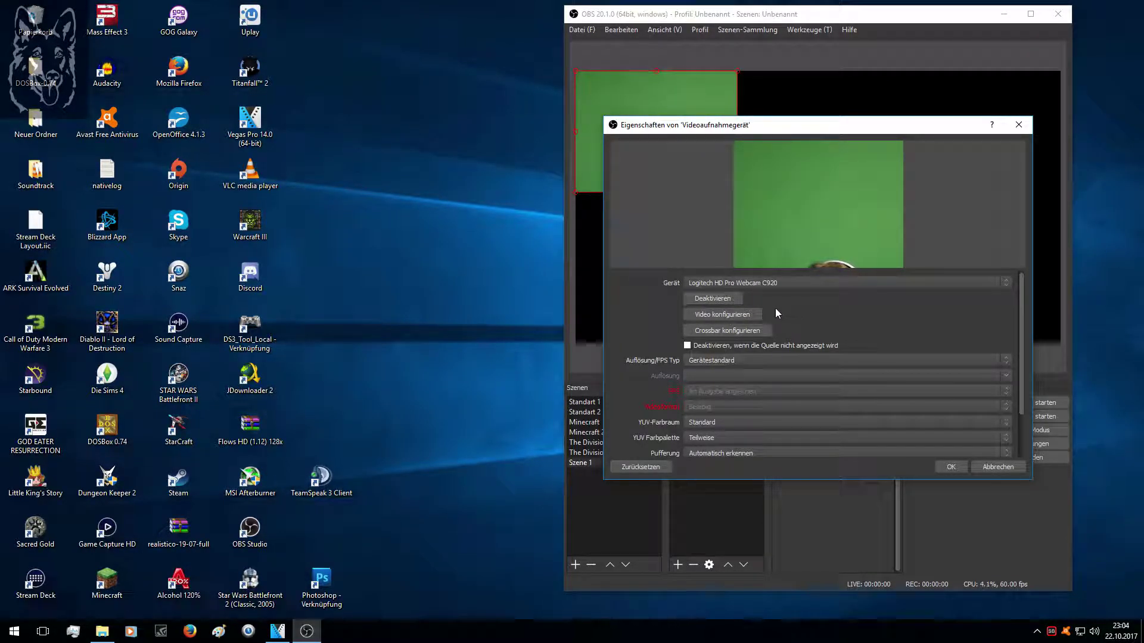
Review the webcam's video configuration and remaining capture properties, and accept the new source's properties without changes
{"action": "left_click", "coordinate": [737, 315]}
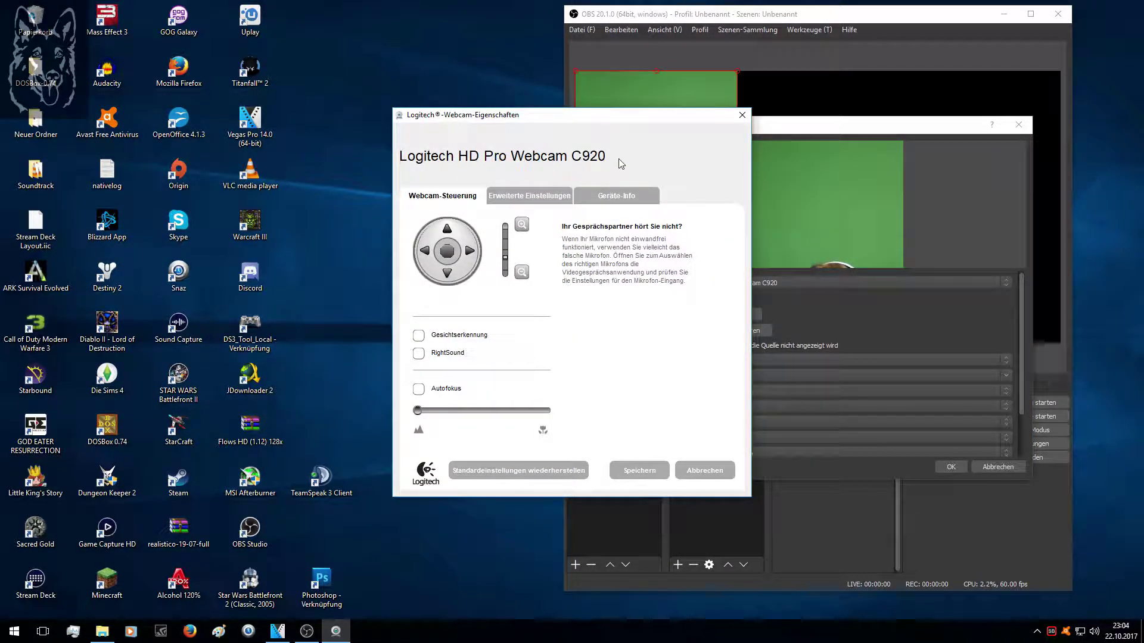
{"action": "left_click", "coordinate": [742, 117]}
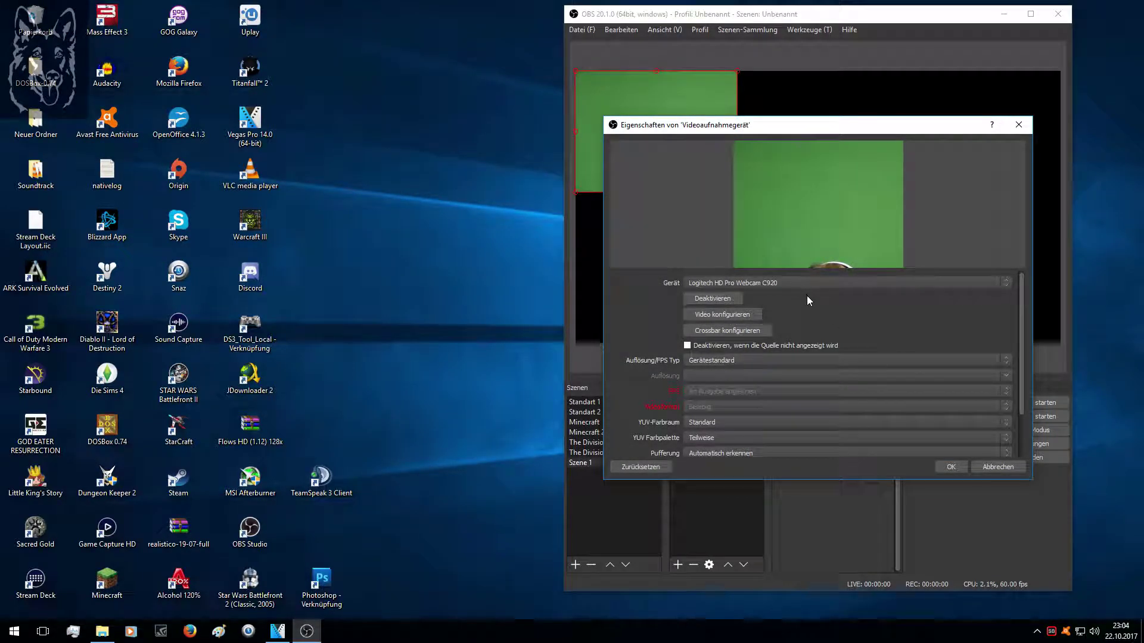
{"action": "scroll", "coordinate": [806, 294], "scroll_direction": "down", "scroll_amount": 3}
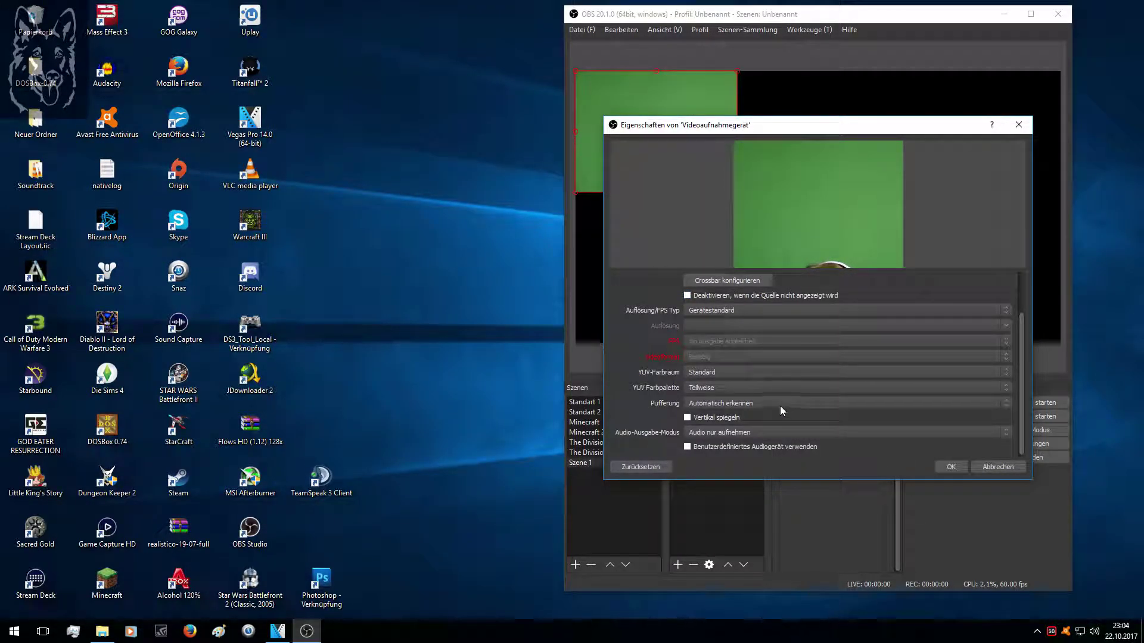
{"action": "scroll", "coordinate": [775, 399], "scroll_direction": "up", "scroll_amount": 3}
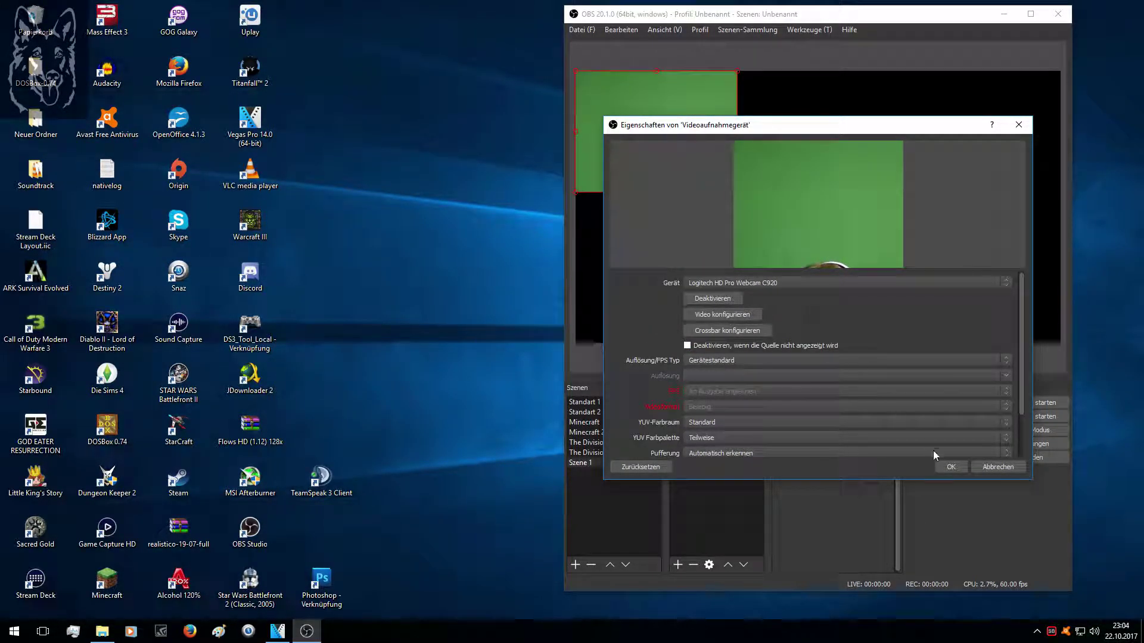
{"action": "left_click", "coordinate": [949, 465]}
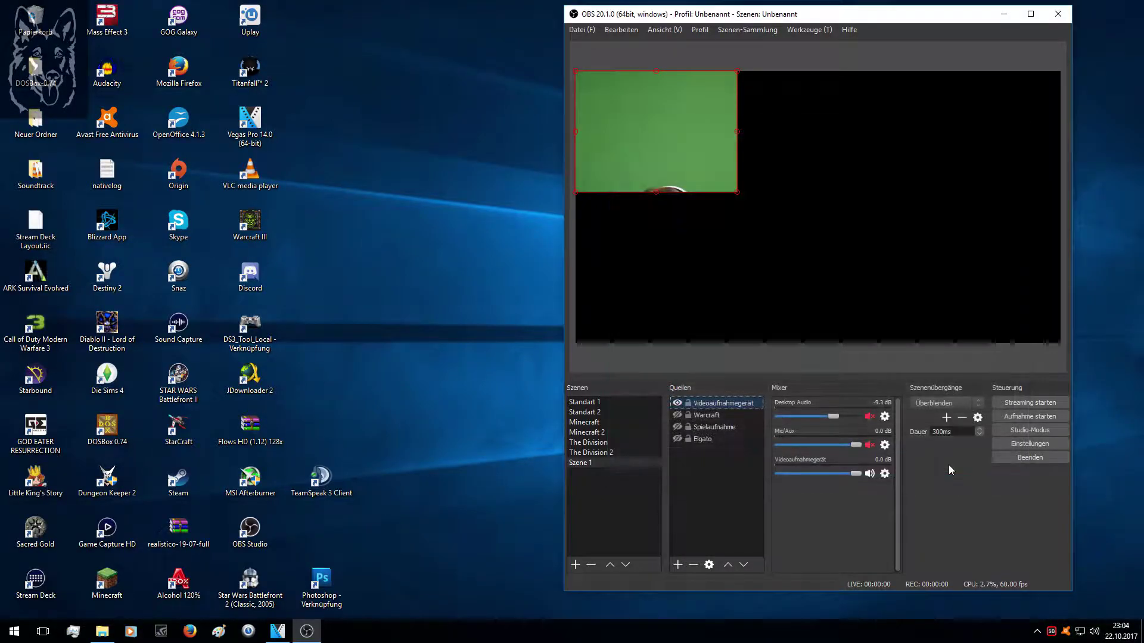
Add a Chroma Key effect filter with its default name to the Videoaufnahmegerät source
{"action": "right_click", "coordinate": [706, 405]}
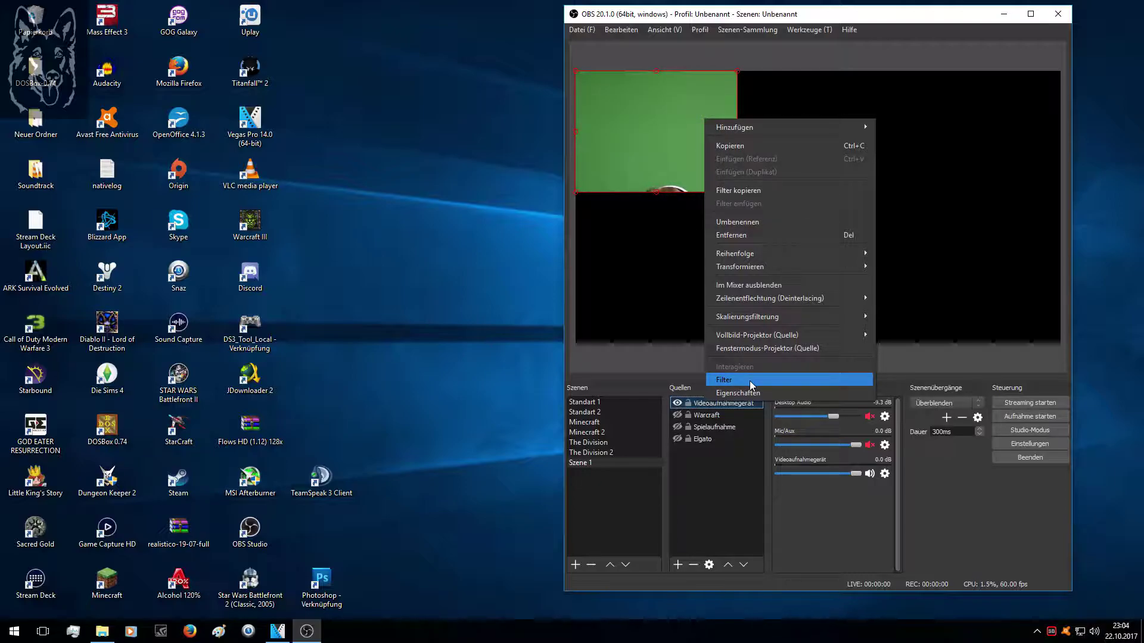
{"action": "left_click", "coordinate": [750, 381]}
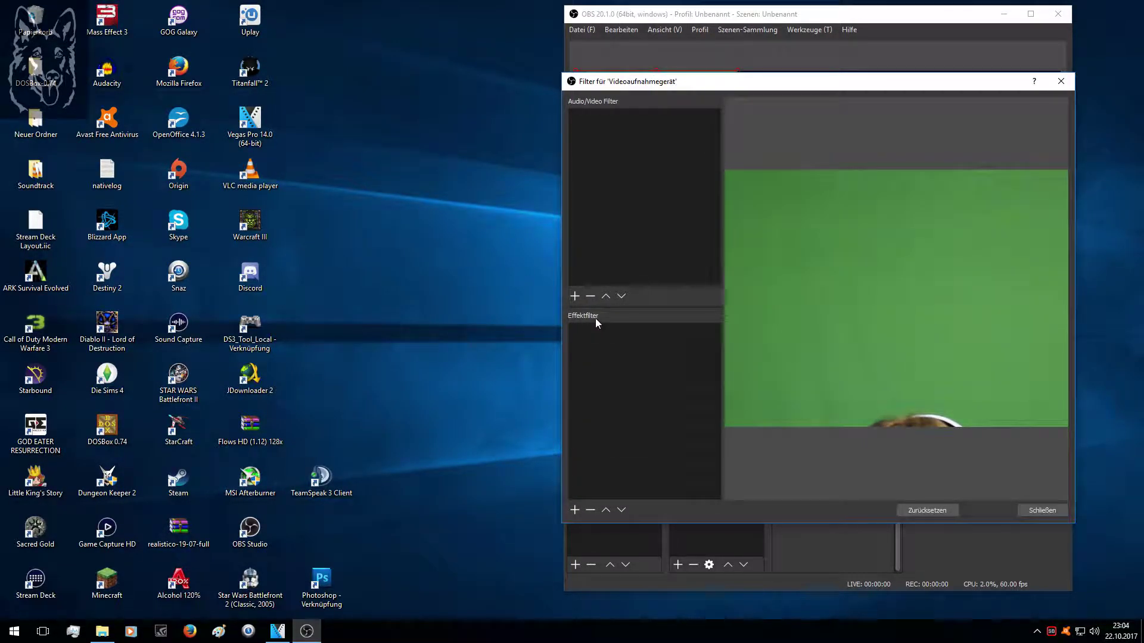
{"action": "left_click", "coordinate": [574, 510]}
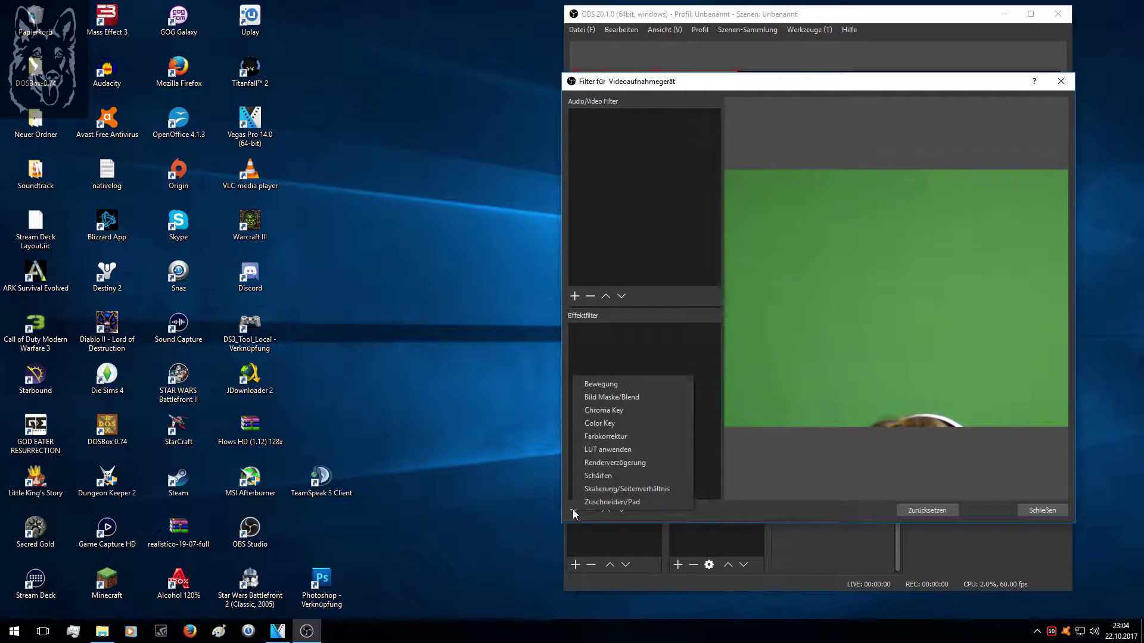
{"action": "left_click", "coordinate": [611, 411]}
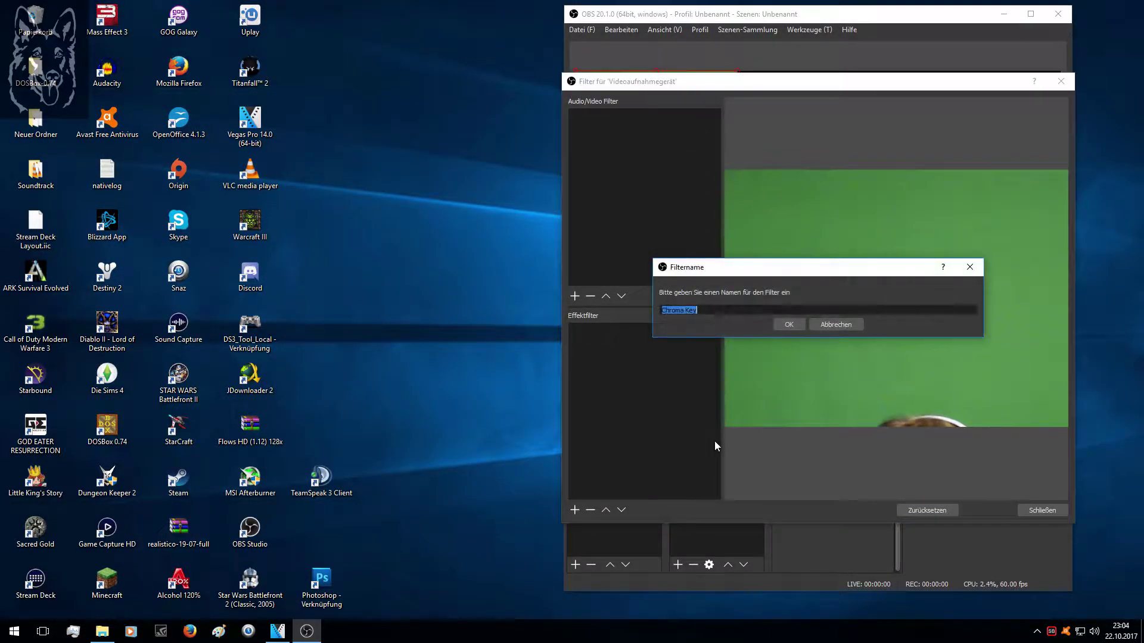
{"action": "left_click", "coordinate": [793, 324]}
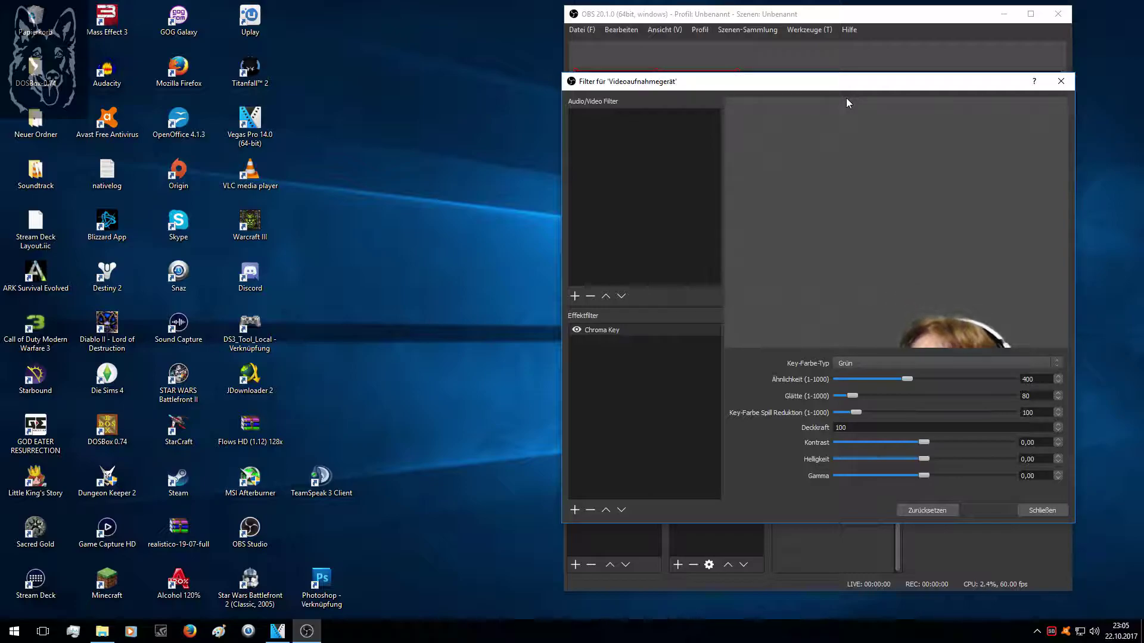
Place the filter window beside the preview and enlarge the webcam source to about half the canvas width
{"action": "left_click_drag", "start_coordinate": [843, 88], "coordinate": [383, 84]}
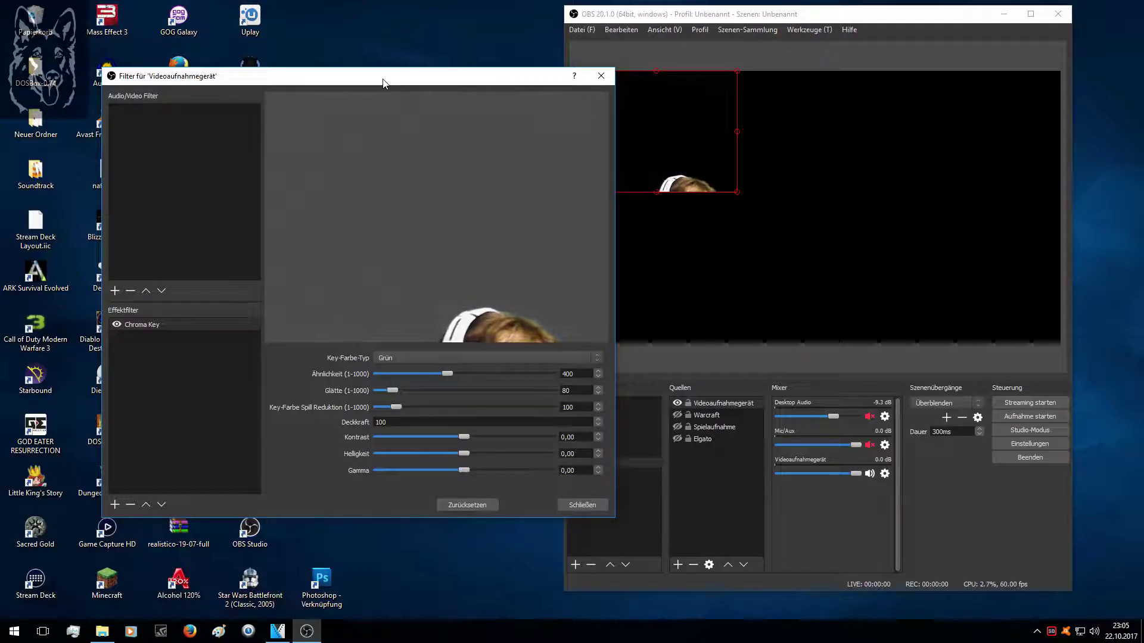
{"action": "left_click_drag", "start_coordinate": [383, 84], "coordinate": [361, 74]}
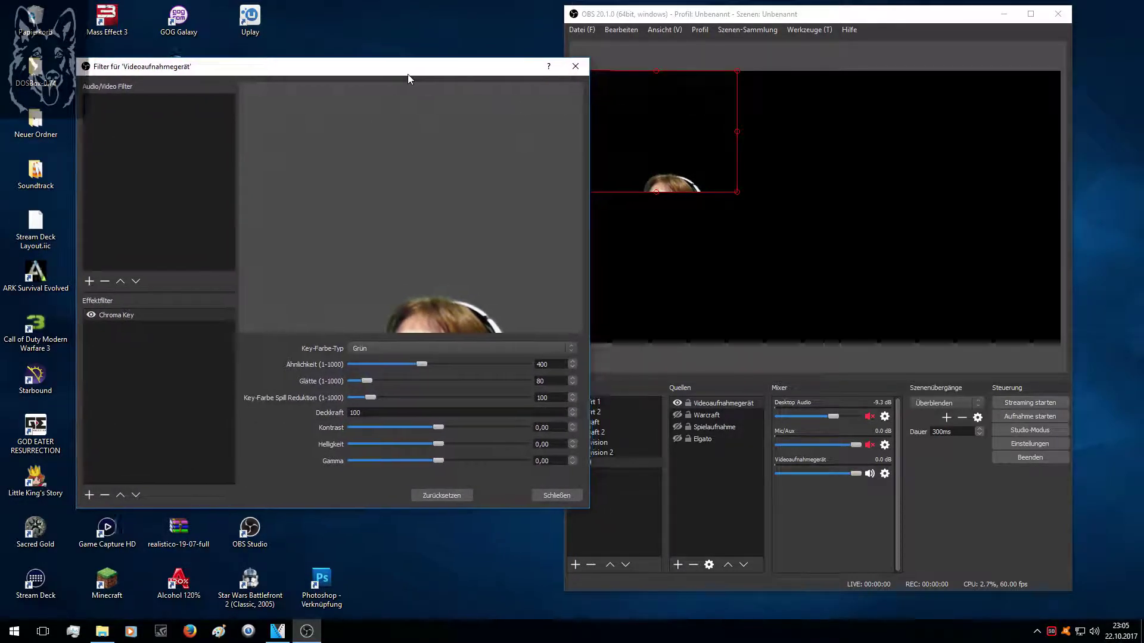
{"action": "left_click_drag", "start_coordinate": [437, 83], "coordinate": [357, 69]}
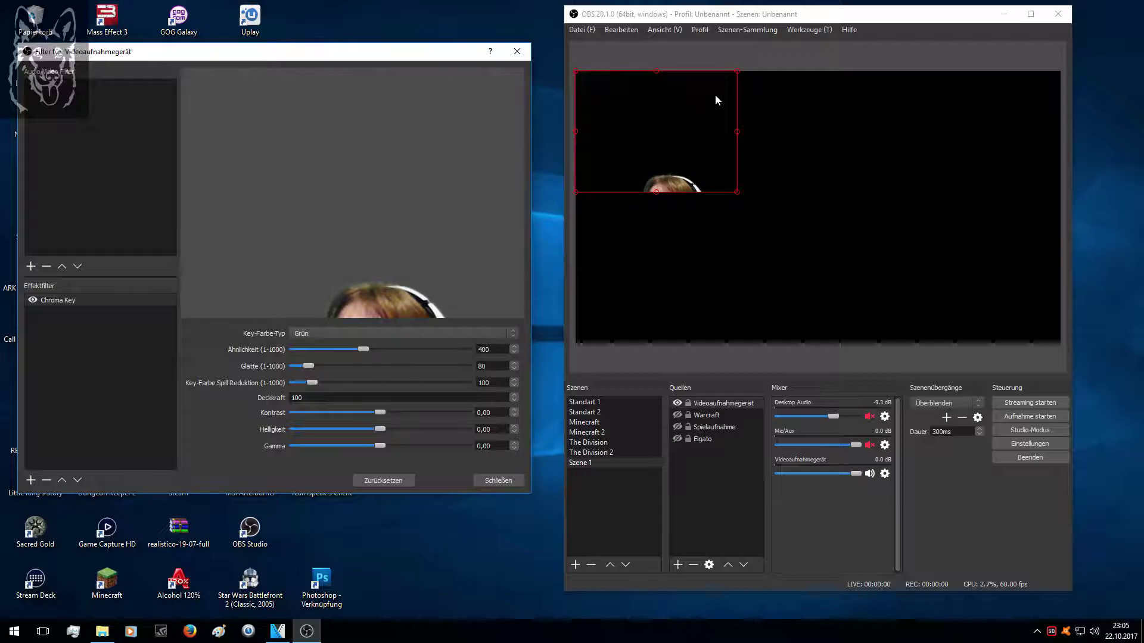
{"action": "left_click", "coordinate": [737, 192]}
{"action": "left_click_drag", "start_coordinate": [735, 191], "coordinate": [1002, 304]}
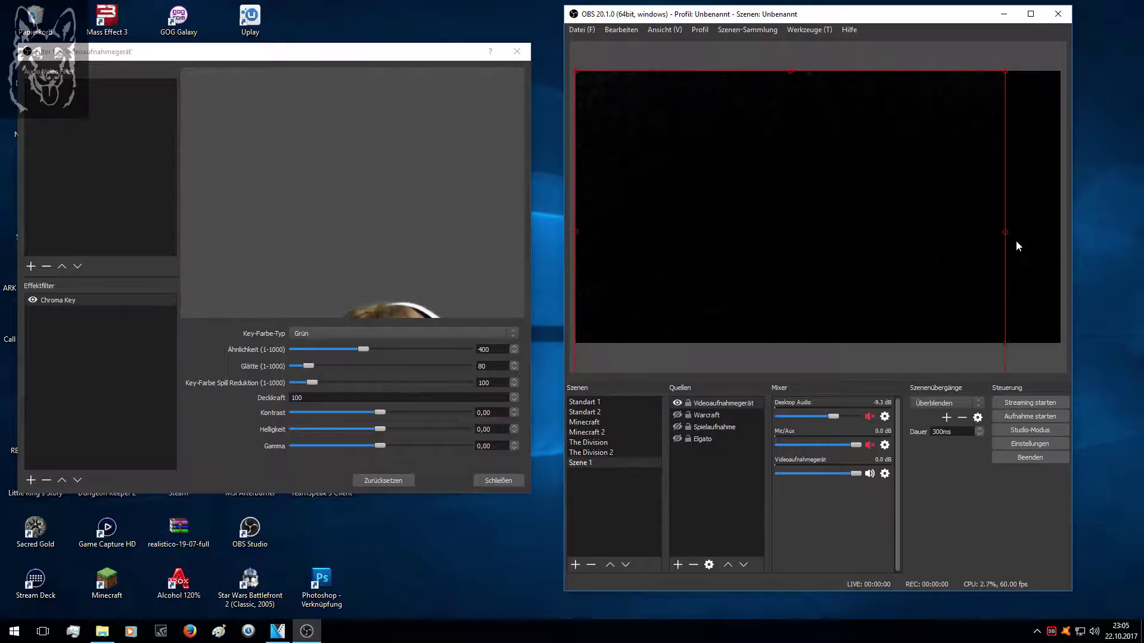
{"action": "left_click_drag", "start_coordinate": [1006, 231], "coordinate": [818, 156]}
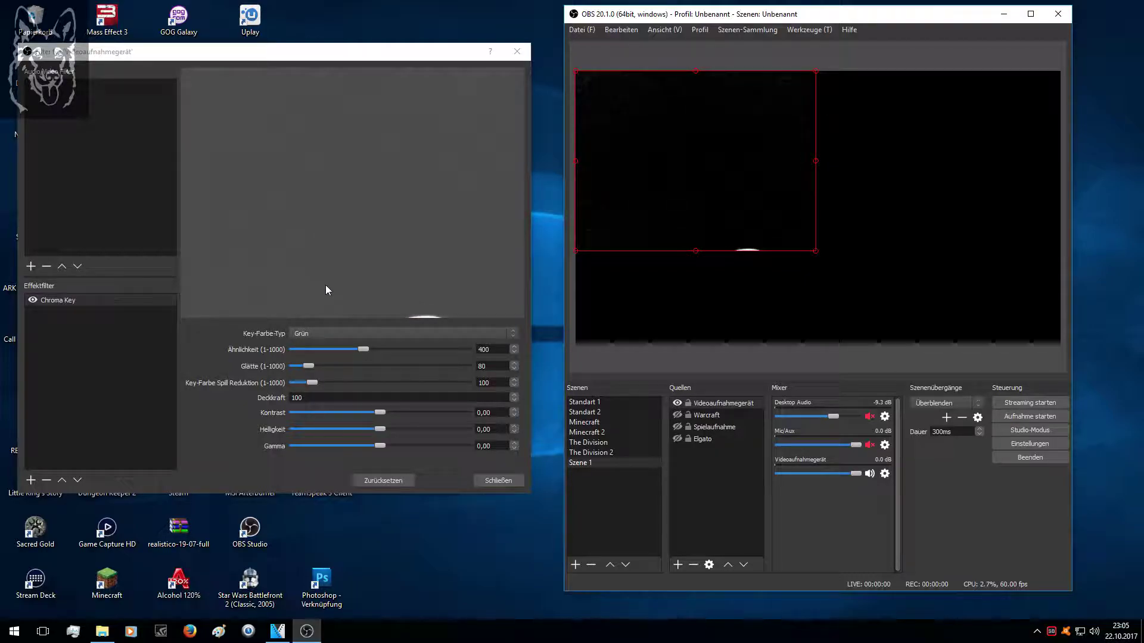
Try Custom as the Chroma Key filter's key colour type and switch it back to Grün
{"action": "left_click", "coordinate": [335, 333]}
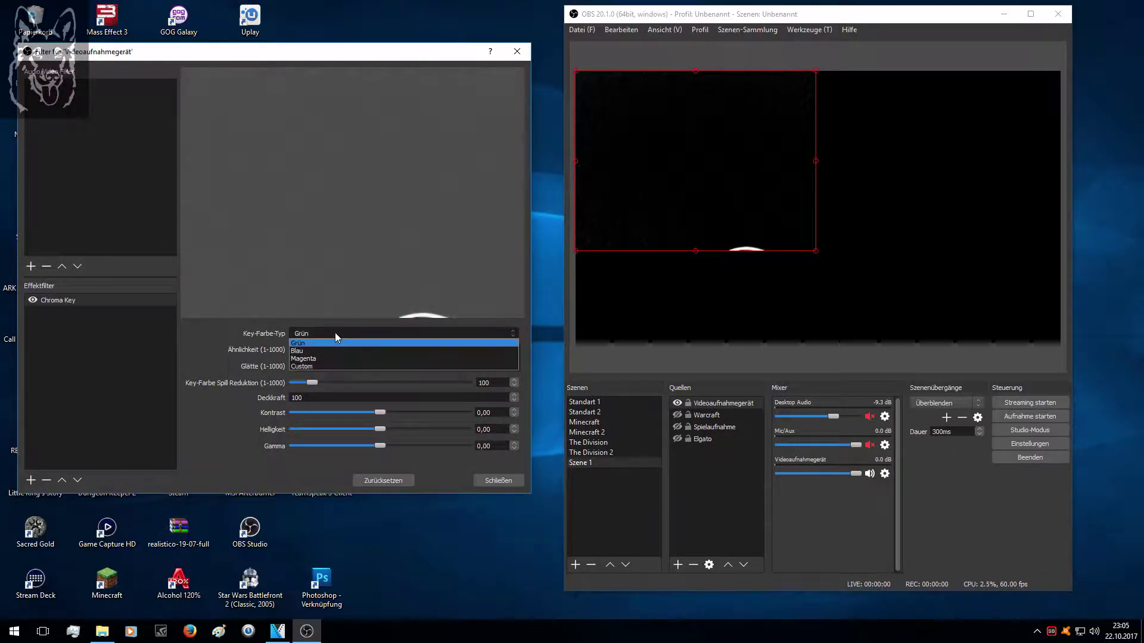
{"action": "left_click", "coordinate": [348, 362]}
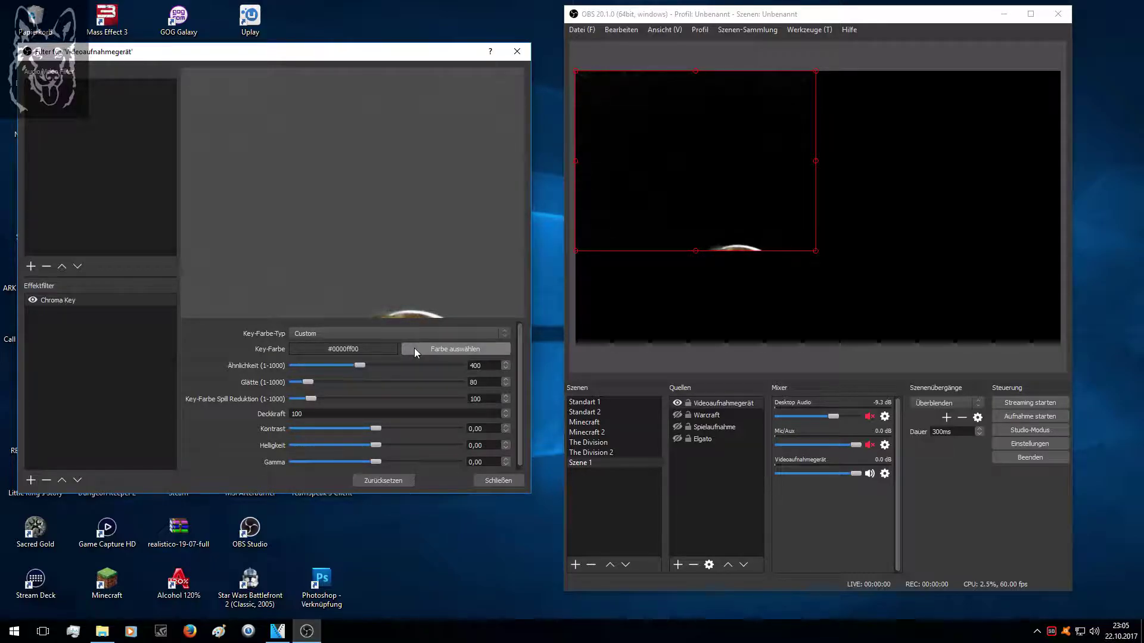
{"action": "left_click", "coordinate": [374, 336]}
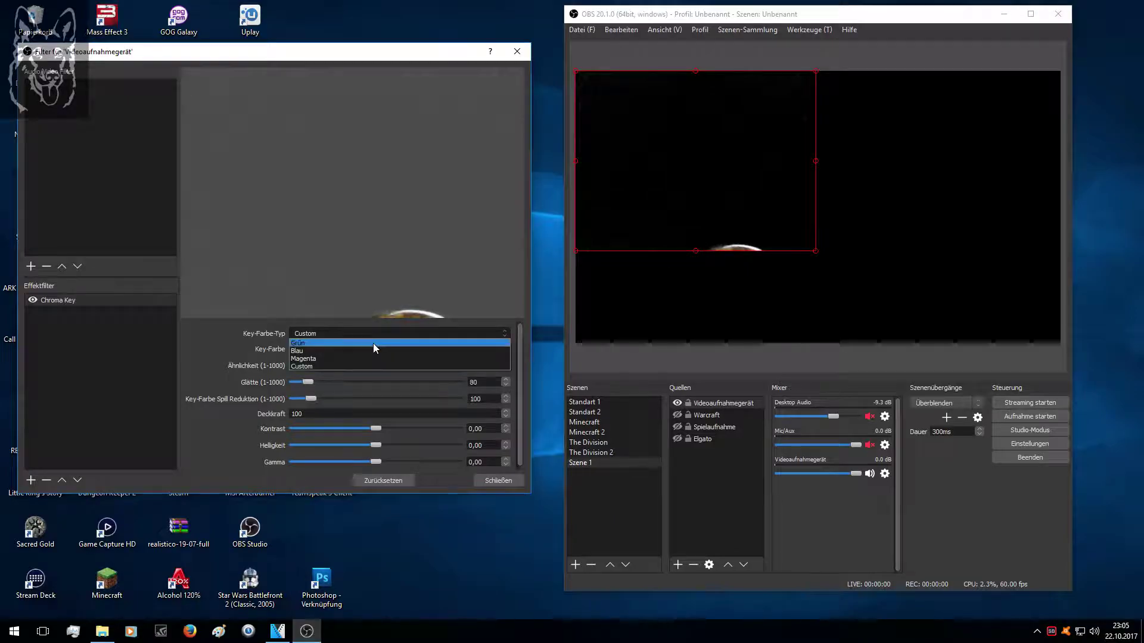
{"action": "left_click", "coordinate": [373, 343]}
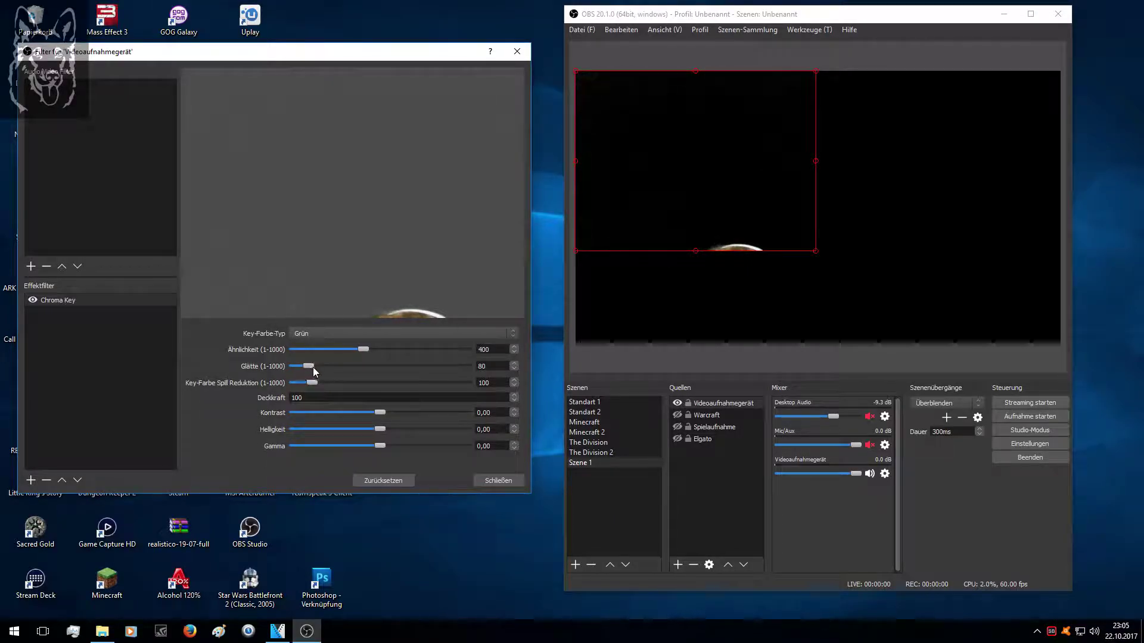
Set the Chroma Key filter's similarity to 466 and its key colour spill reduction to 67
{"action": "mouse_move", "coordinate": [365, 350]}
{"action": "left_mouse_down"}
{"action": "mouse_move", "coordinate": [393, 349]}
{"action": "mouse_move", "coordinate": [375, 353]}
{"action": "left_mouse_up"}
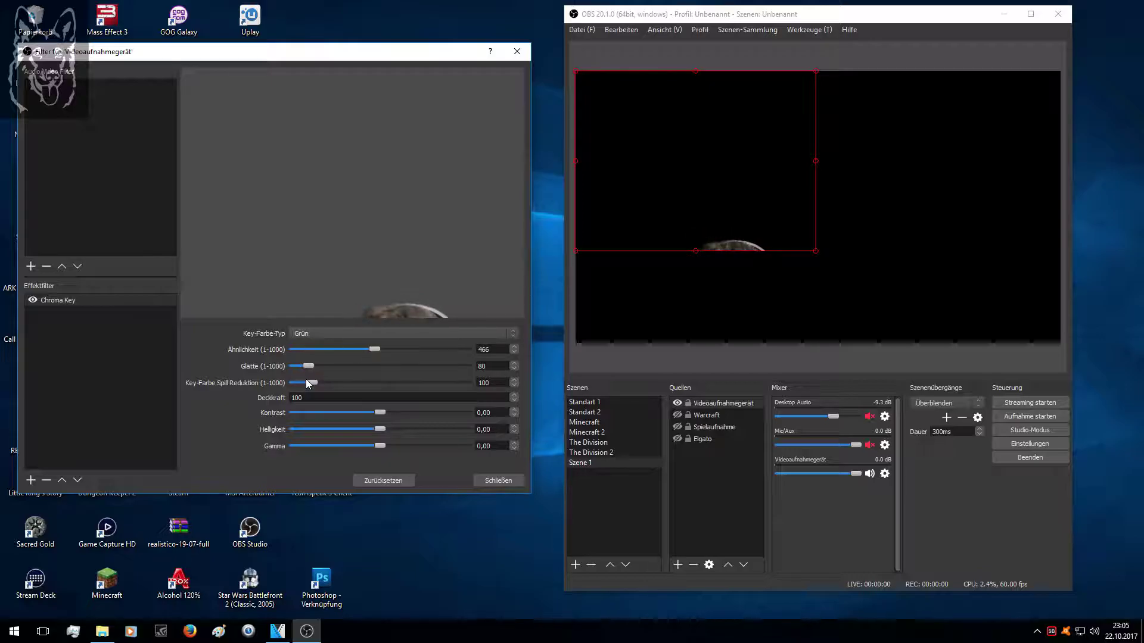
{"action": "mouse_move", "coordinate": [307, 383]}
{"action": "left_mouse_down"}
{"action": "mouse_move", "coordinate": [368, 377]}
{"action": "mouse_move", "coordinate": [308, 377]}
{"action": "left_mouse_up"}
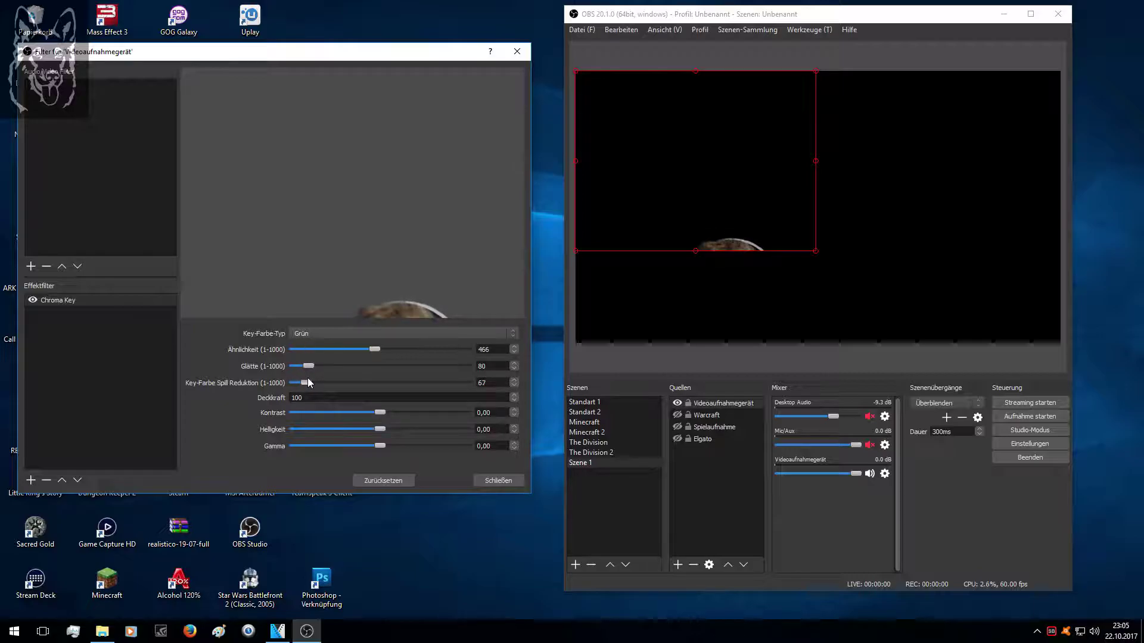
Set the key colour type to Custom, inspect the key colour picker and cancel it without choosing a colour
{"action": "left_click", "coordinate": [406, 330]}
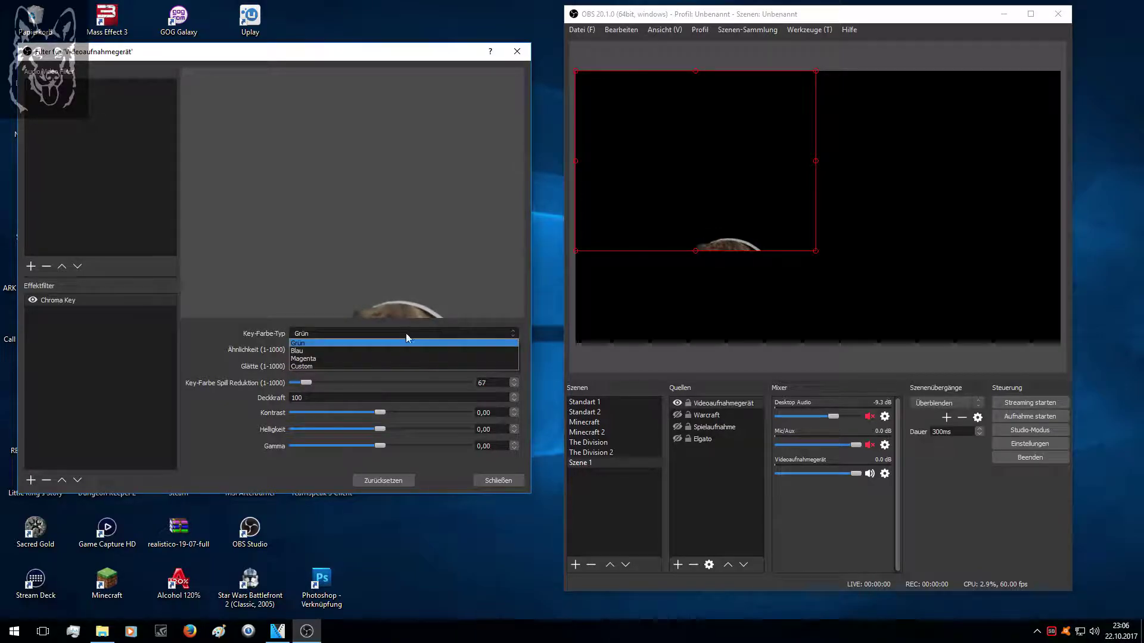
{"action": "left_click", "coordinate": [400, 366]}
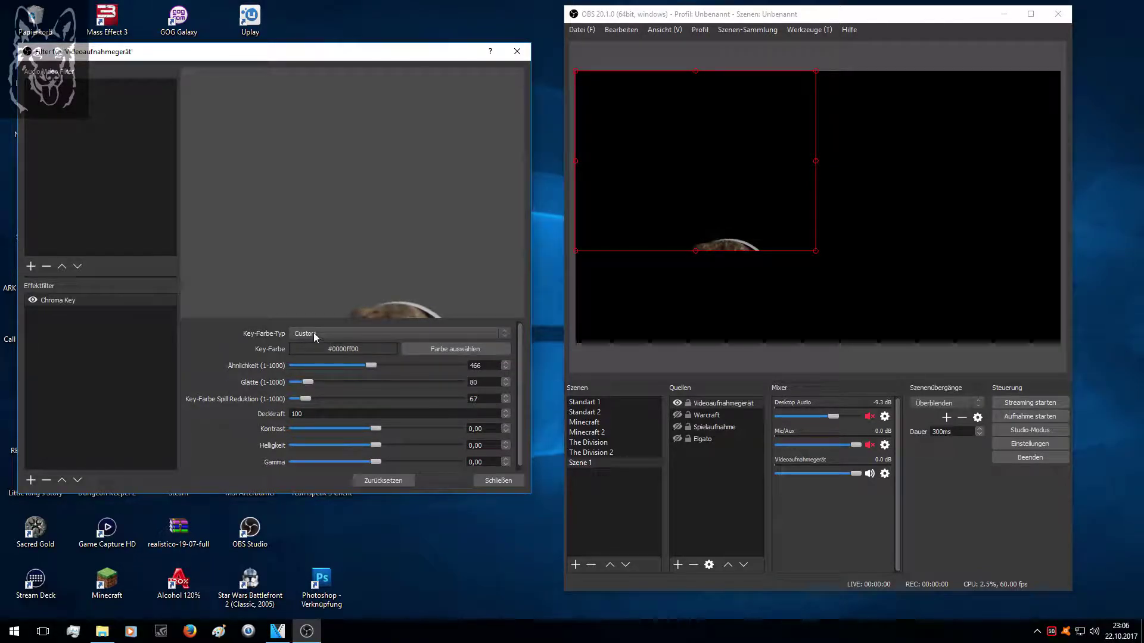
{"action": "left_click", "coordinate": [434, 353]}
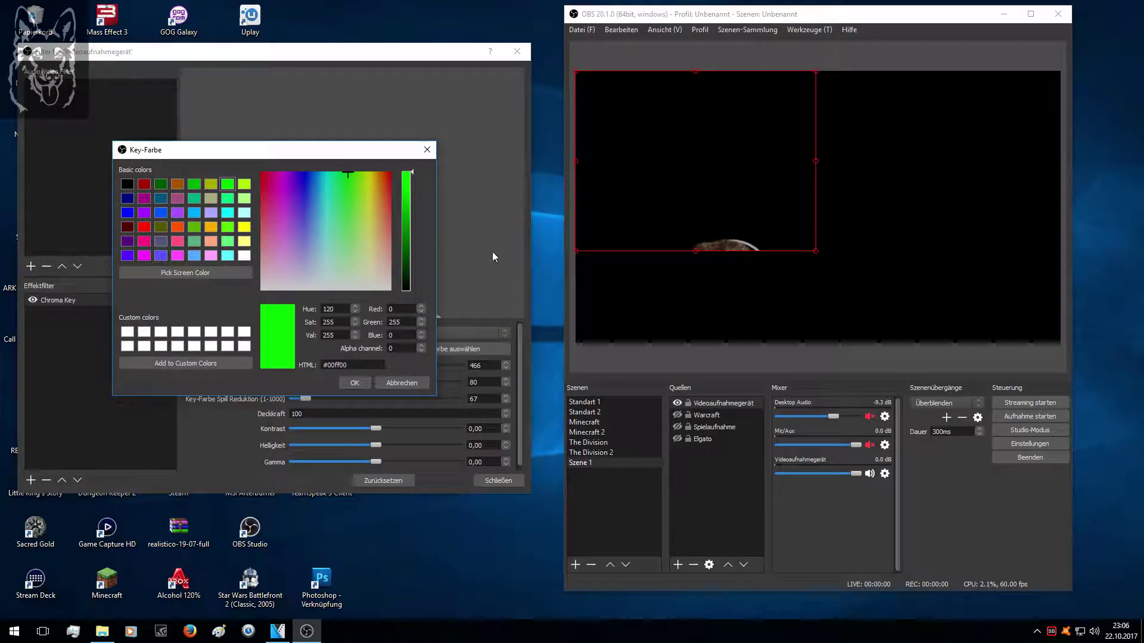
{"action": "left_click_drag", "start_coordinate": [340, 150], "coordinate": [905, 47]}
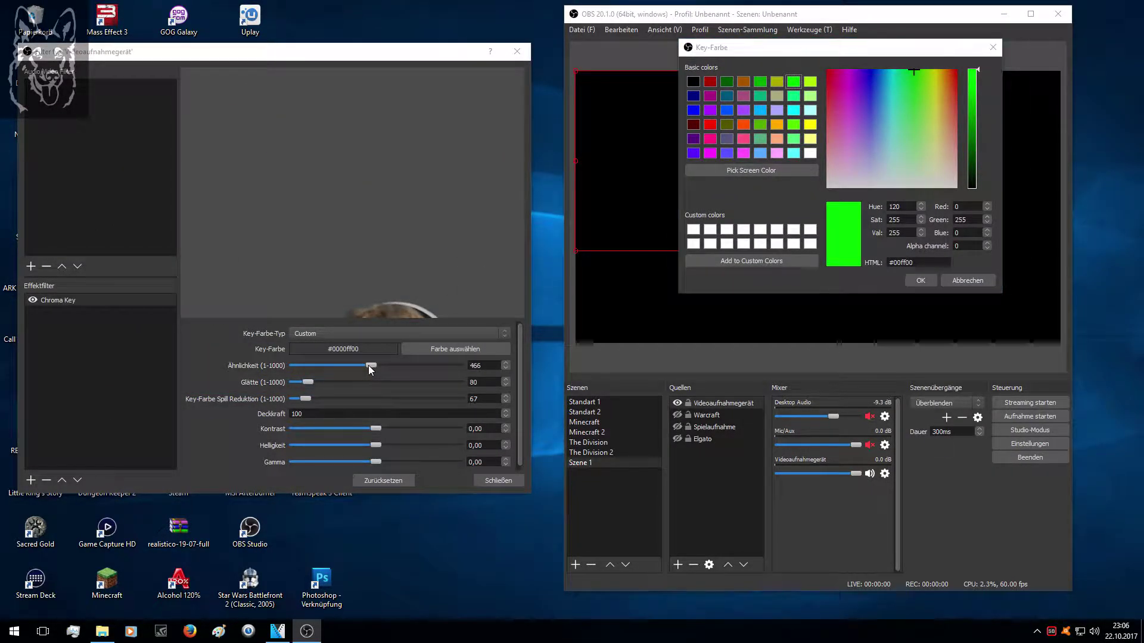
{"action": "left_click", "coordinate": [963, 274]}
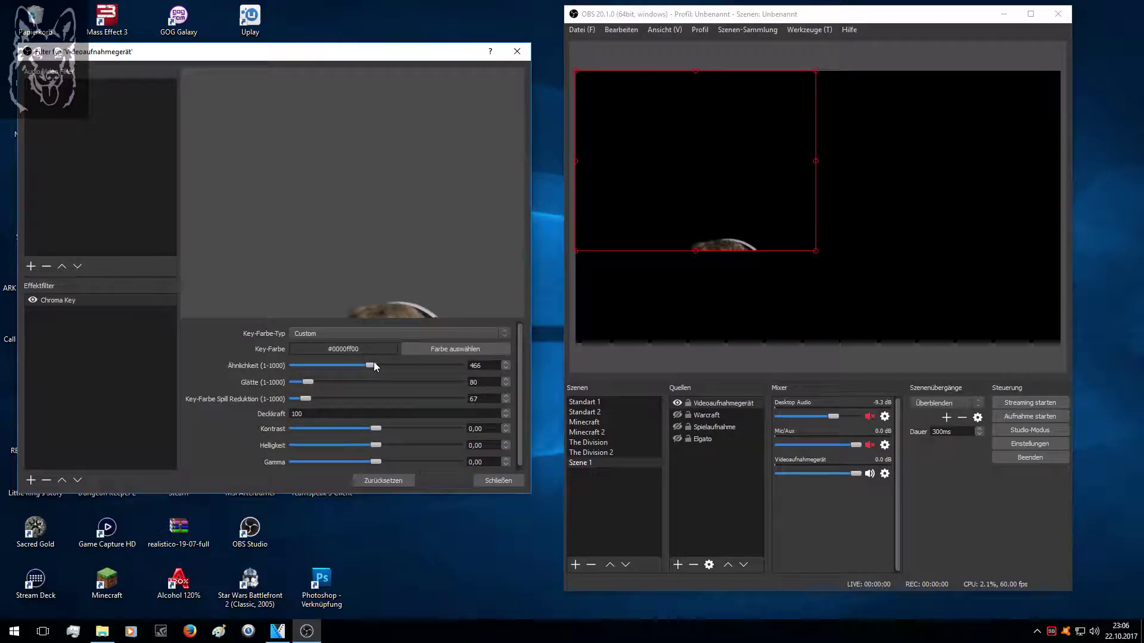
Lower the Chroma Key filter's similarity, smoothness and key colour spill reduction to 1 each
{"action": "left_click_drag", "start_coordinate": [373, 362], "coordinate": [237, 380]}
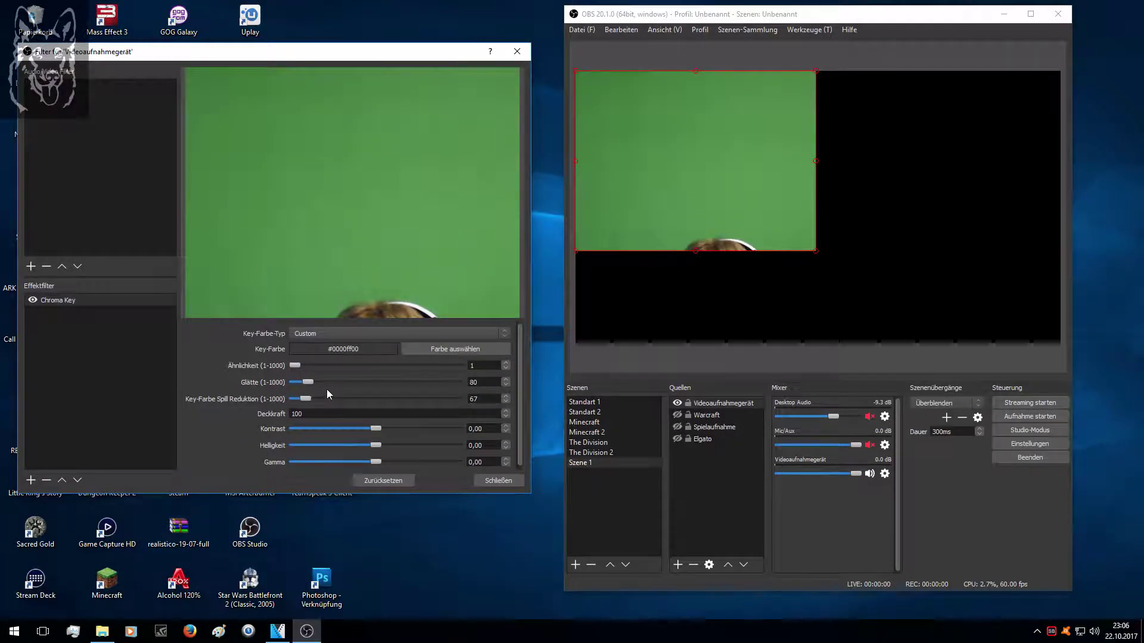
{"action": "left_click_drag", "start_coordinate": [308, 382], "coordinate": [280, 380]}
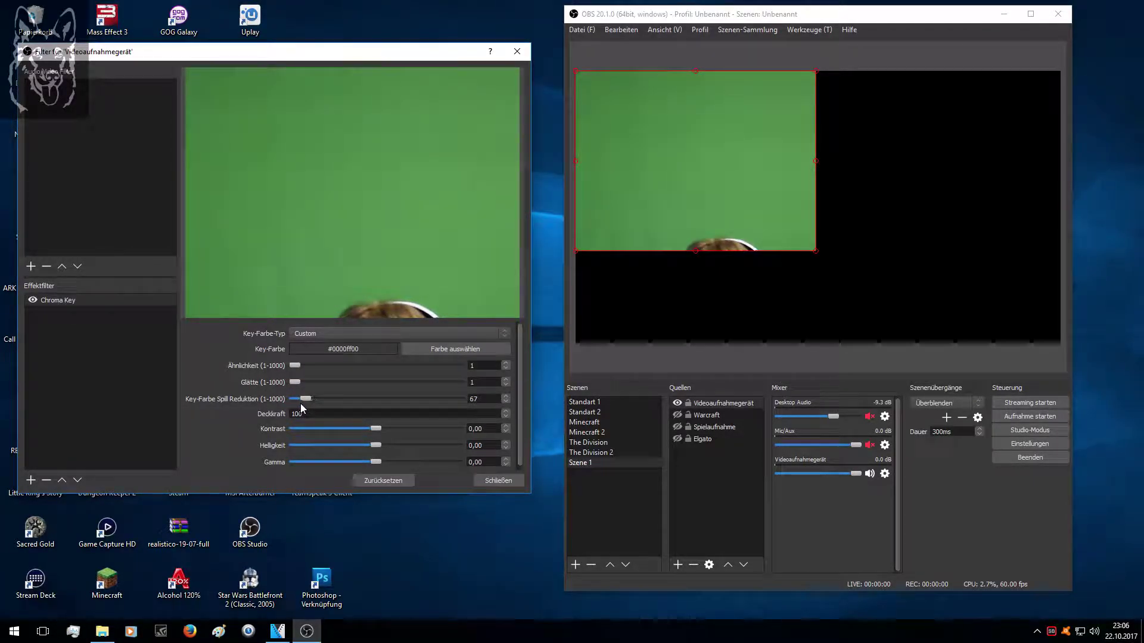
{"action": "left_click_drag", "start_coordinate": [305, 399], "coordinate": [281, 400]}
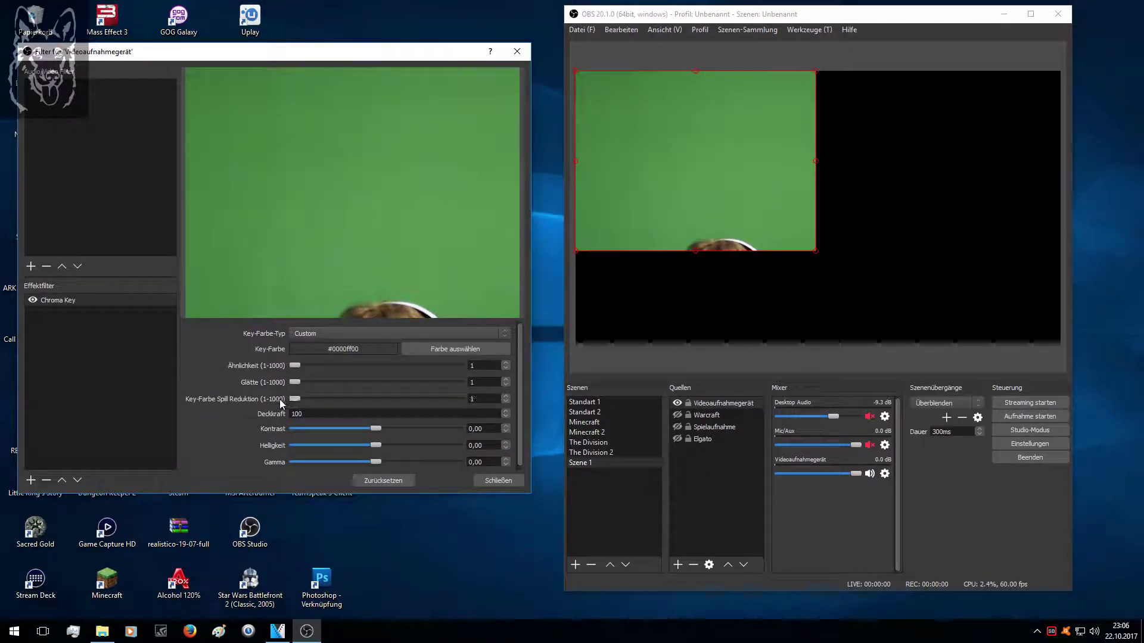
Sample the webcam's green background as the Chroma Key filter's custom key colour, #477d48, and save it to the custom colours
{"action": "left_click", "coordinate": [470, 349]}
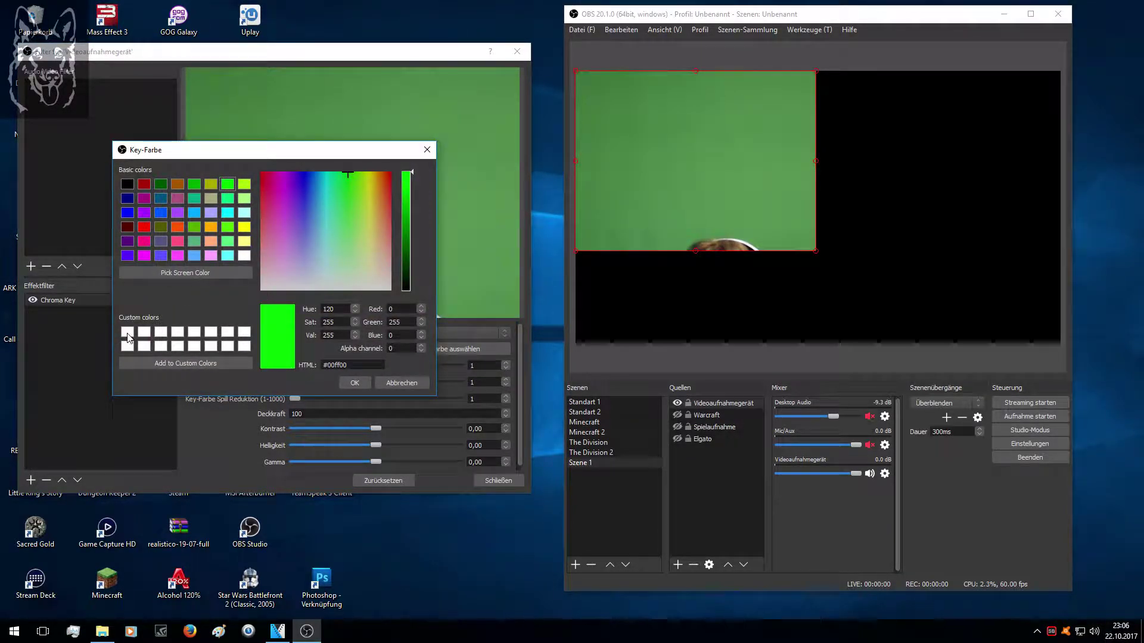
{"action": "left_click", "coordinate": [180, 272]}
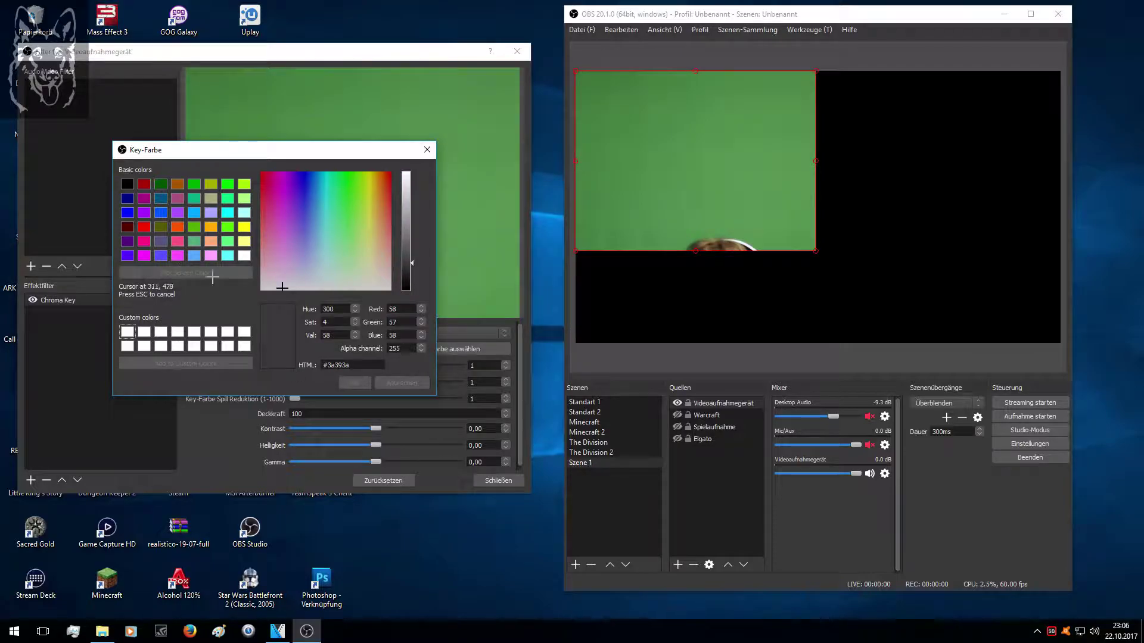
{"action": "left_click", "coordinate": [628, 107]}
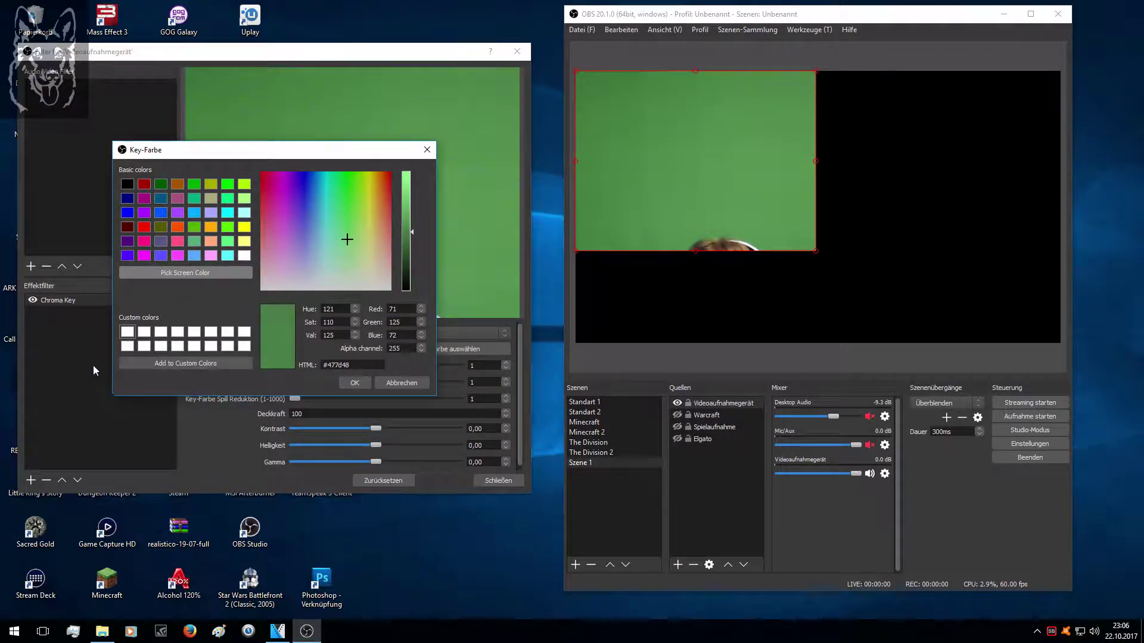
{"action": "left_click", "coordinate": [185, 364]}
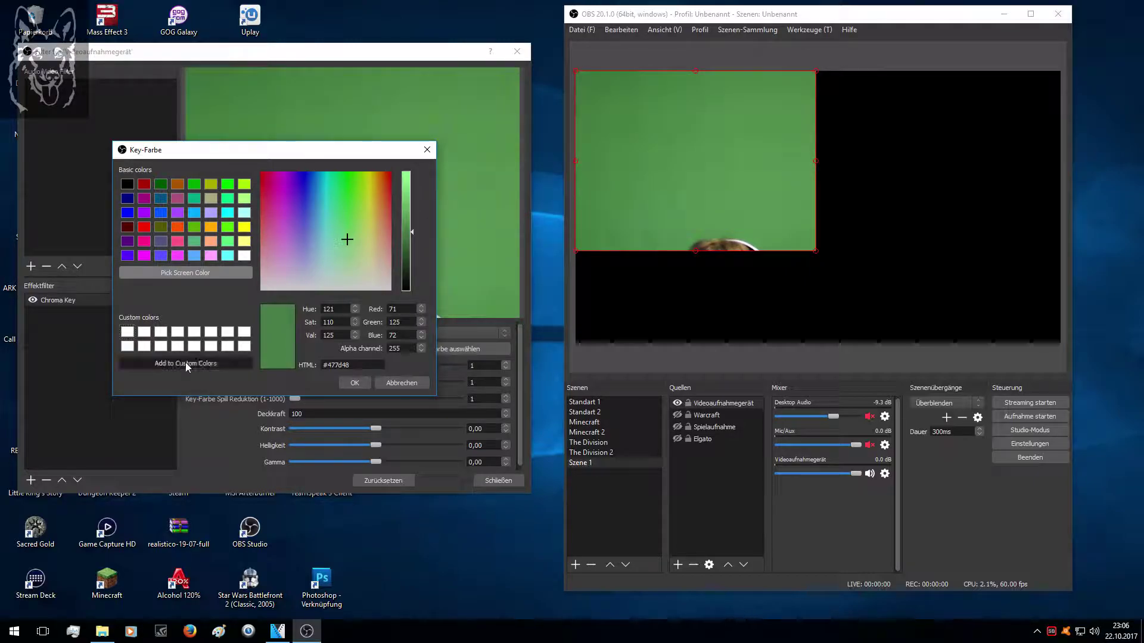
{"action": "left_click", "coordinate": [186, 363]}
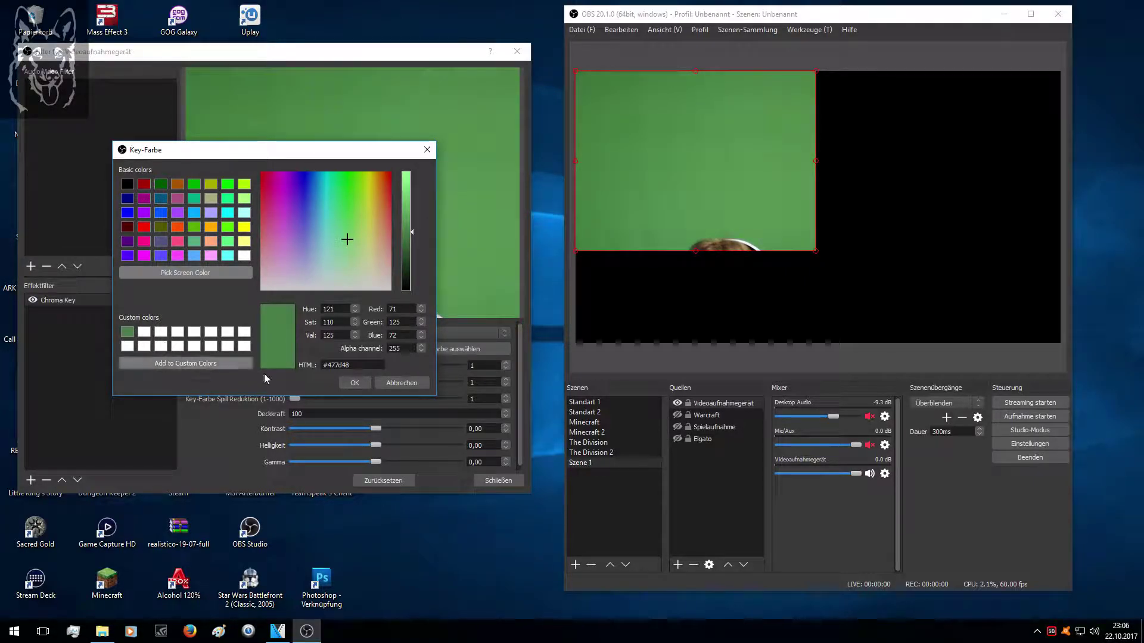
{"action": "left_click", "coordinate": [352, 382]}
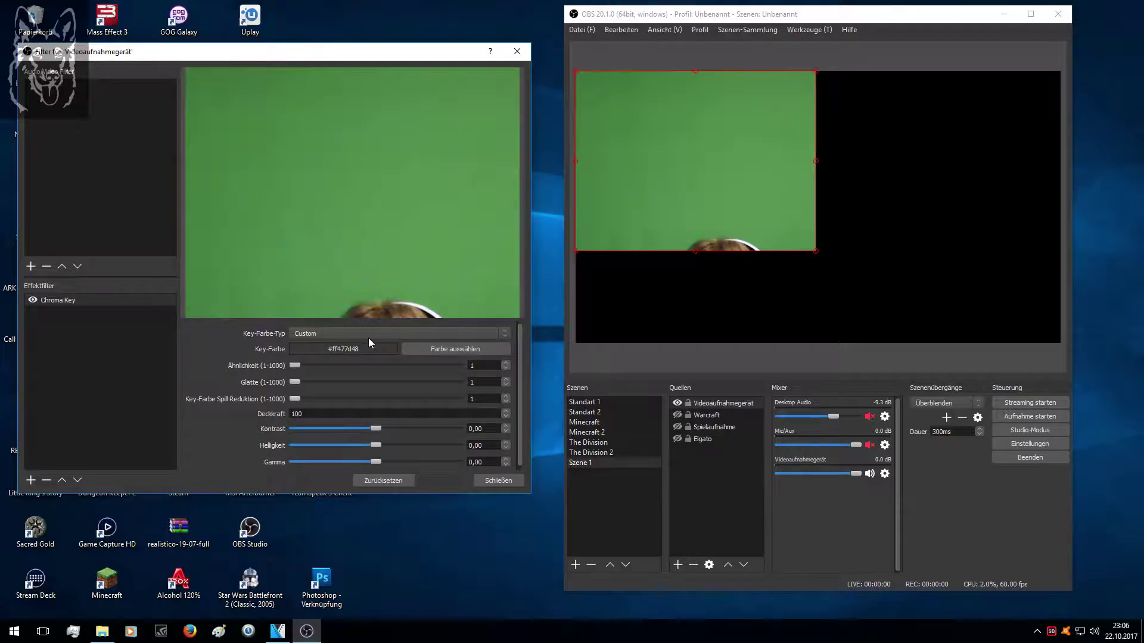
Set the Chroma Key filter's similarity to 78 and its smoothness to 23
{"action": "left_click_drag", "start_coordinate": [291, 367], "coordinate": [311, 367]}
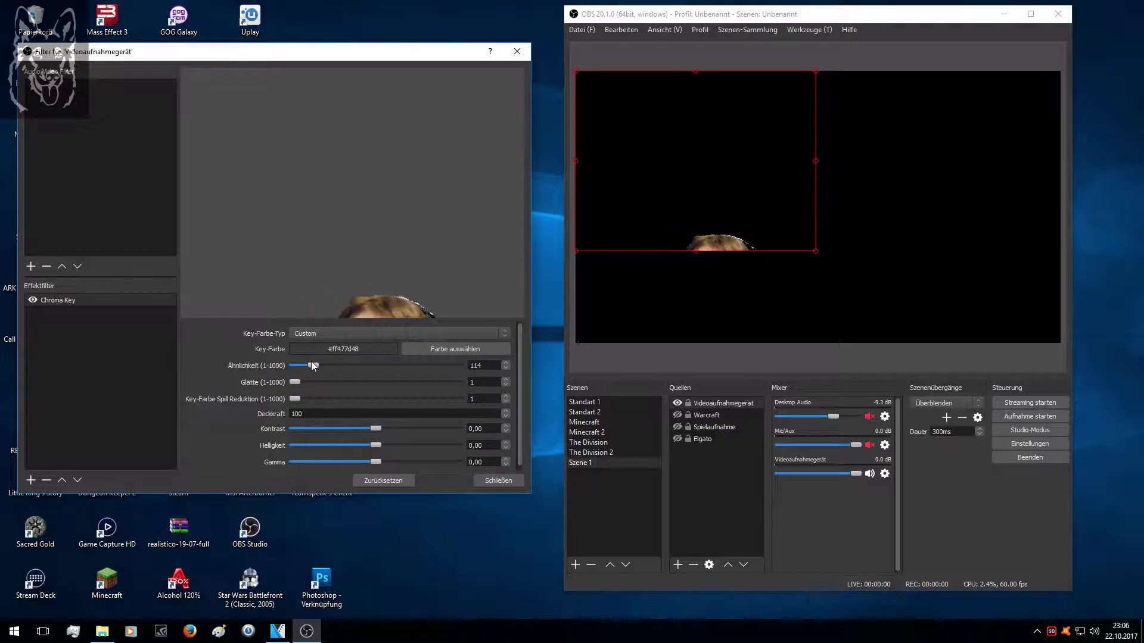
{"action": "left_click_drag", "start_coordinate": [313, 365], "coordinate": [307, 367]}
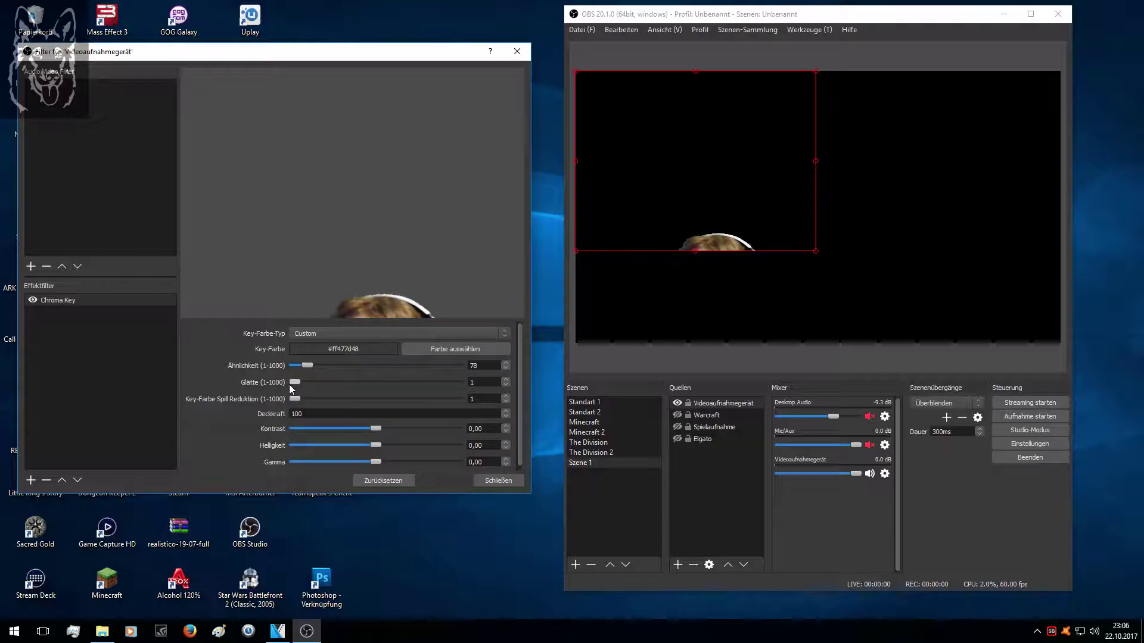
{"action": "mouse_move", "coordinate": [290, 384]}
{"action": "left_mouse_down"}
{"action": "mouse_move", "coordinate": [330, 402]}
{"action": "mouse_move", "coordinate": [283, 401]}
{"action": "left_mouse_up"}
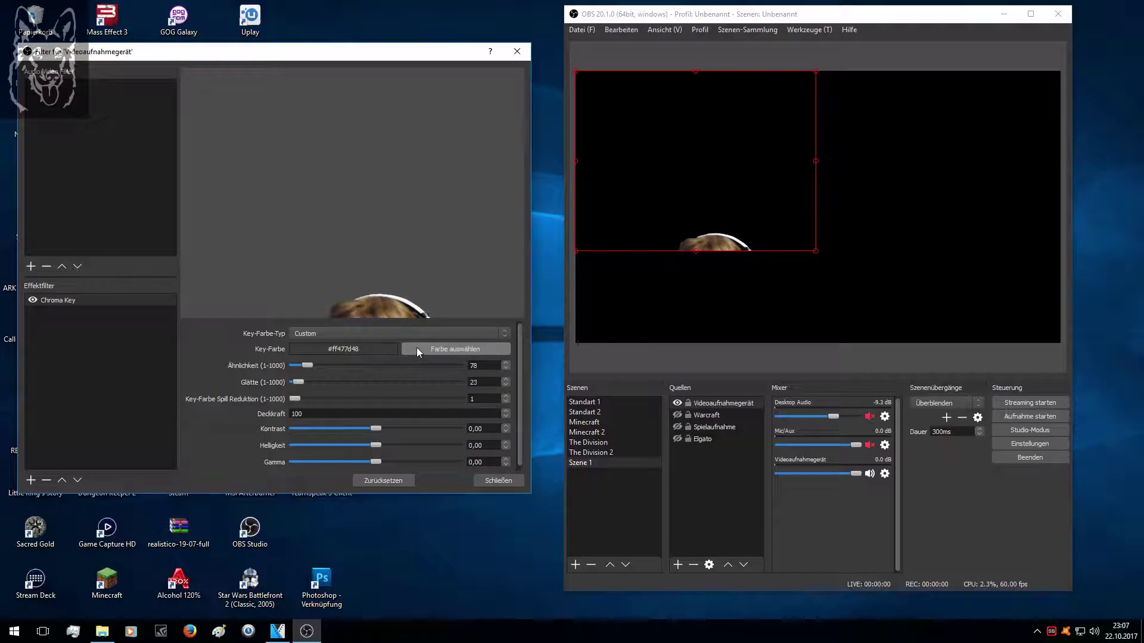
Reopen the key colour picker, move it clear of the filter settings to review the sampled green, and accept it
{"action": "left_click", "coordinate": [460, 351]}
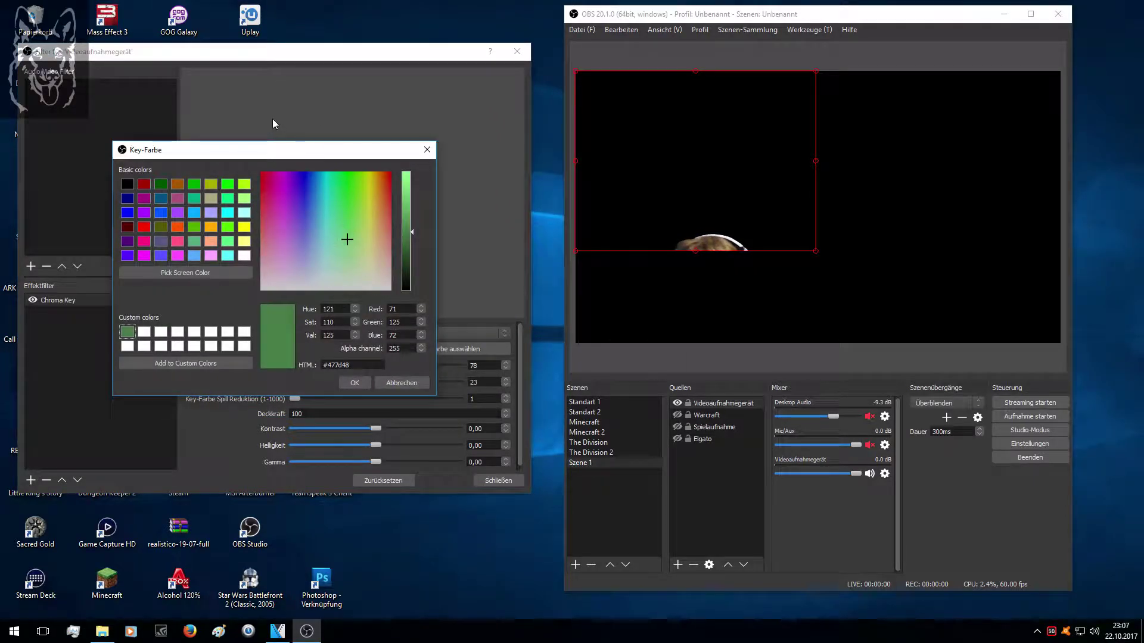
{"action": "left_click_drag", "start_coordinate": [283, 151], "coordinate": [361, 70]}
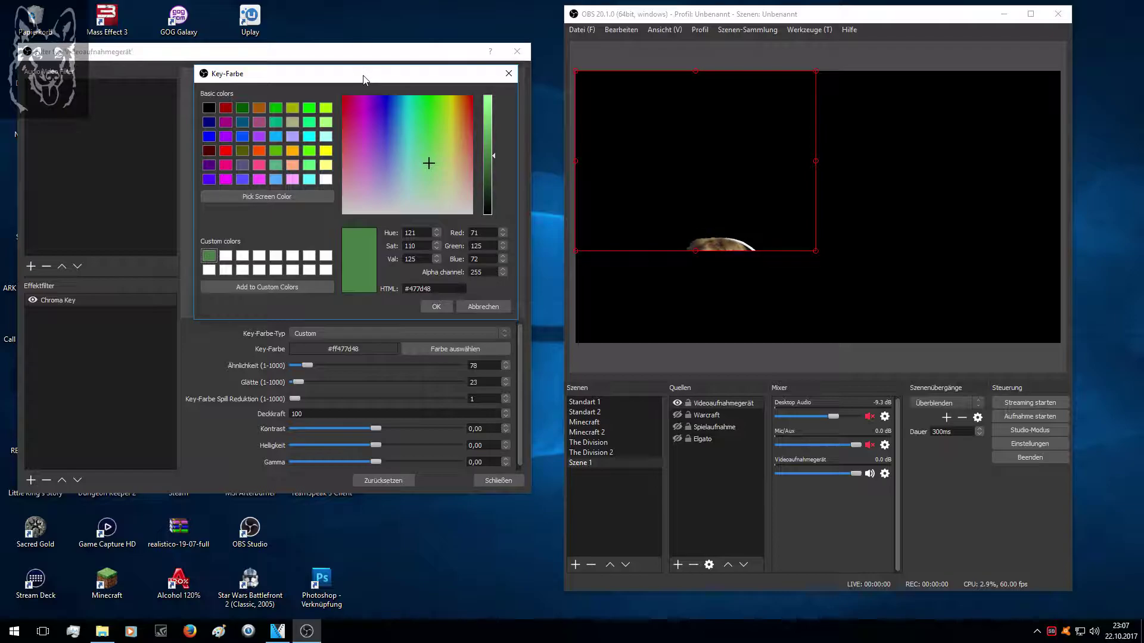
{"action": "mouse_move", "coordinate": [364, 74]}
{"action": "left_mouse_down"}
{"action": "mouse_move", "coordinate": [361, 57]}
{"action": "mouse_move", "coordinate": [369, 73]}
{"action": "left_mouse_up"}
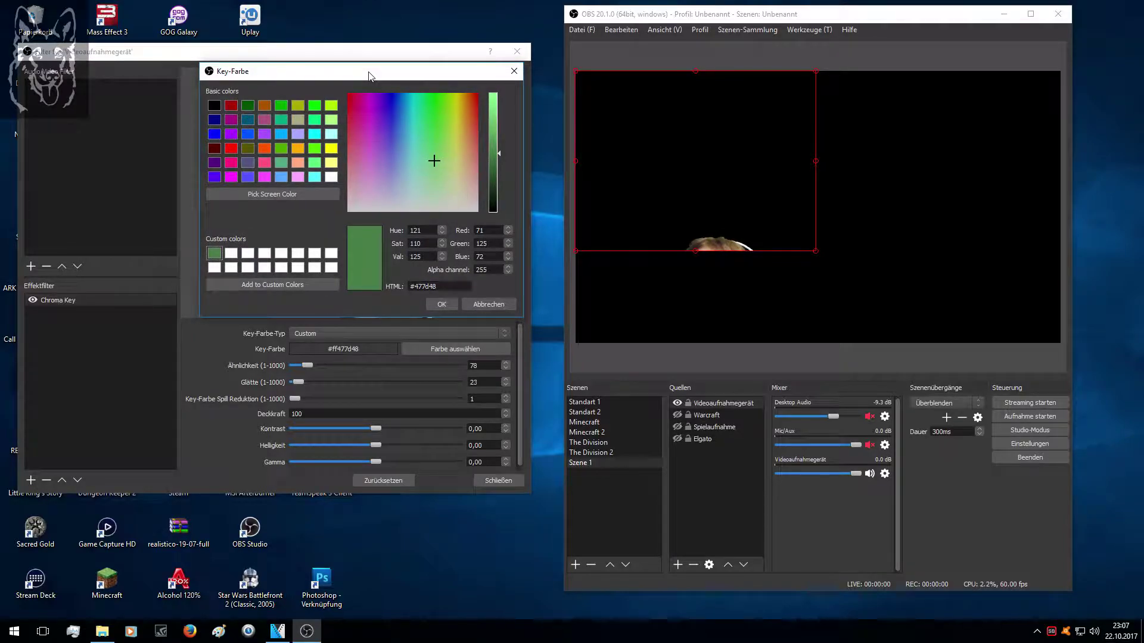
{"action": "left_click_drag", "start_coordinate": [369, 75], "coordinate": [368, 75]}
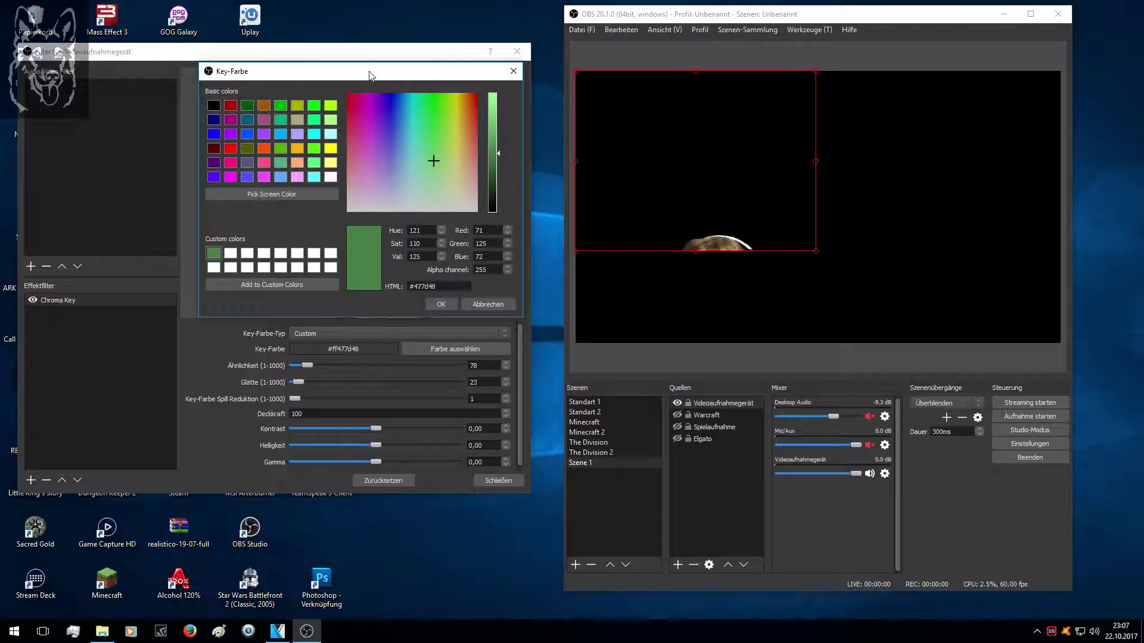
{"action": "left_click", "coordinate": [441, 304]}
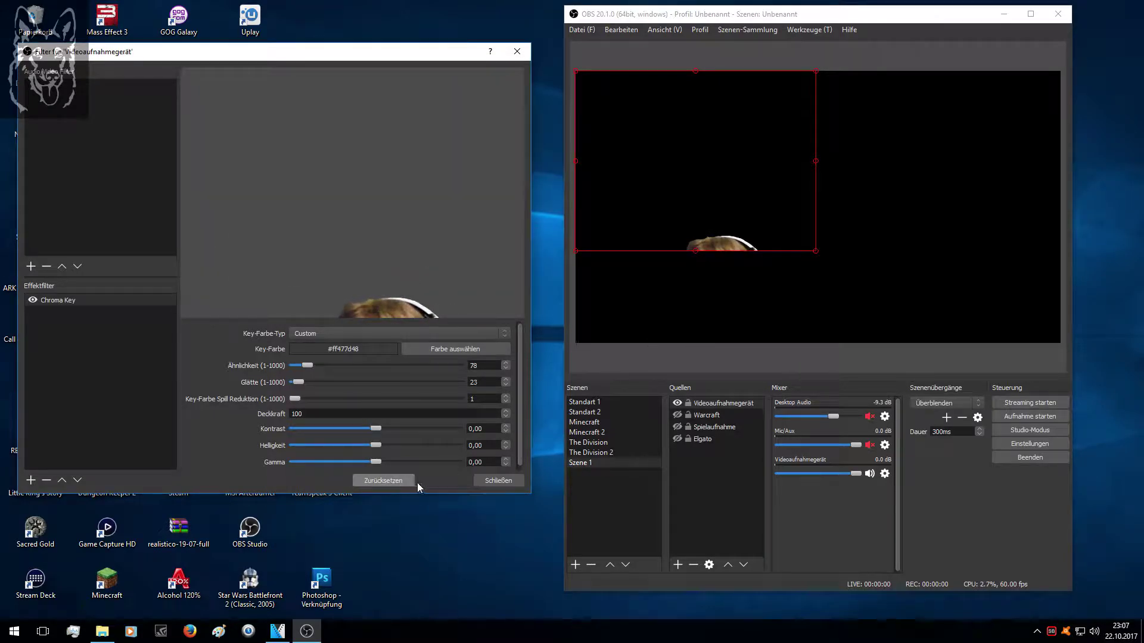
Close the webcam source's filter window and move the OBS window closer to the middle of the desktop
{"action": "left_click", "coordinate": [516, 57]}
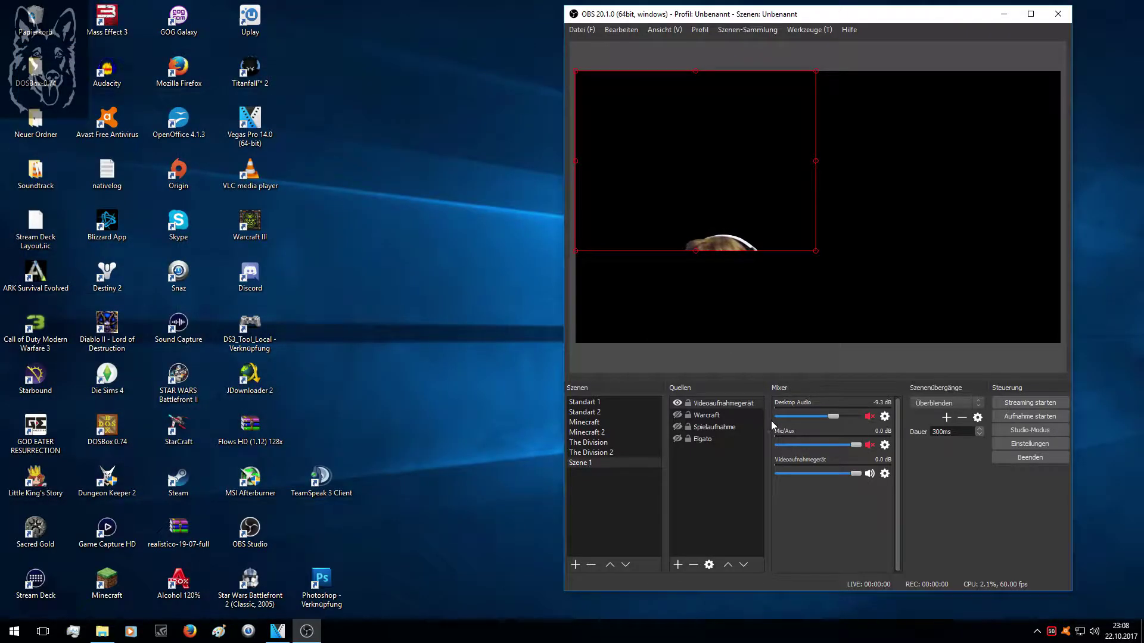
{"action": "right_click", "coordinate": [704, 404]}
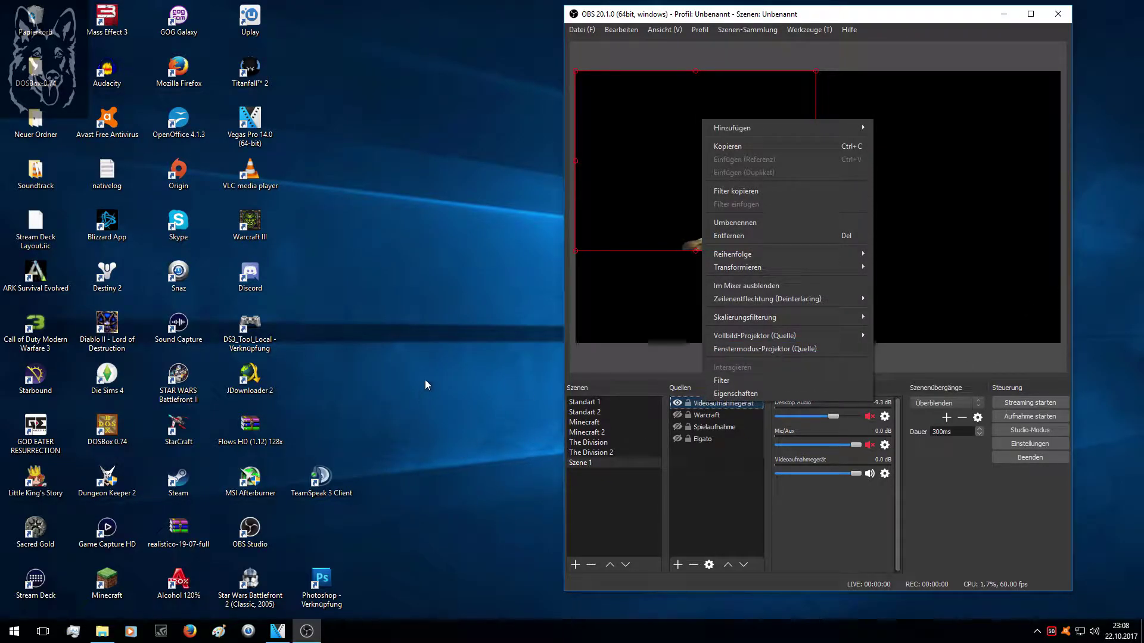
{"action": "left_click", "coordinate": [393, 489]}
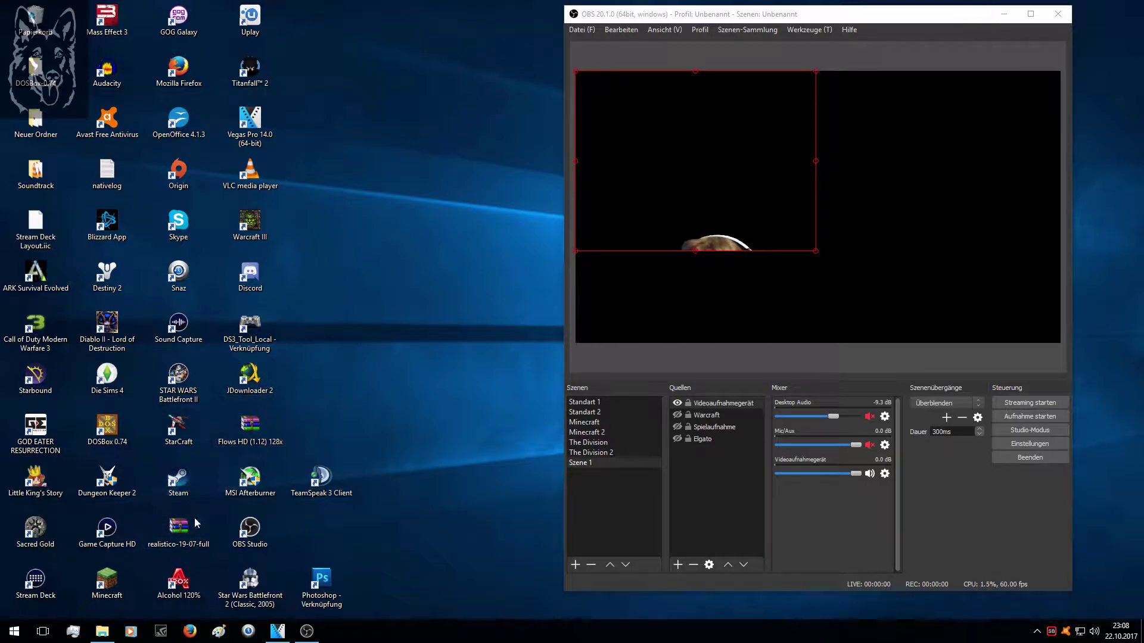
{"action": "left_click_drag", "start_coordinate": [845, 15], "coordinate": [682, 26]}
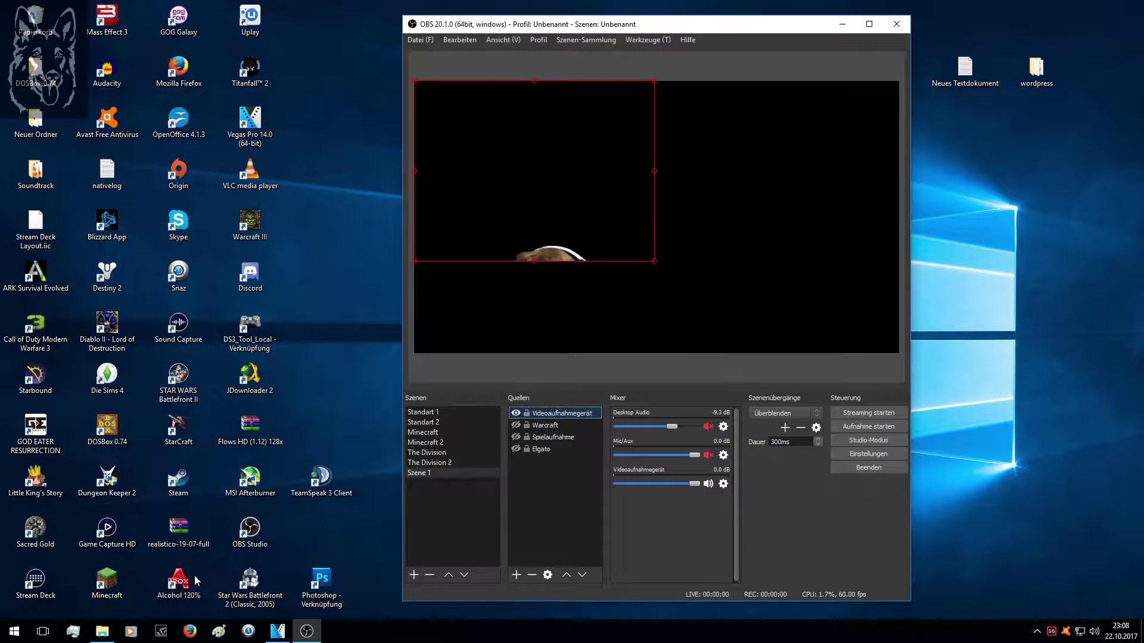
Switch to File Explorer and open the face folder inside Videos on Volume (E:)
{"action": "left_click", "coordinate": [102, 631]}
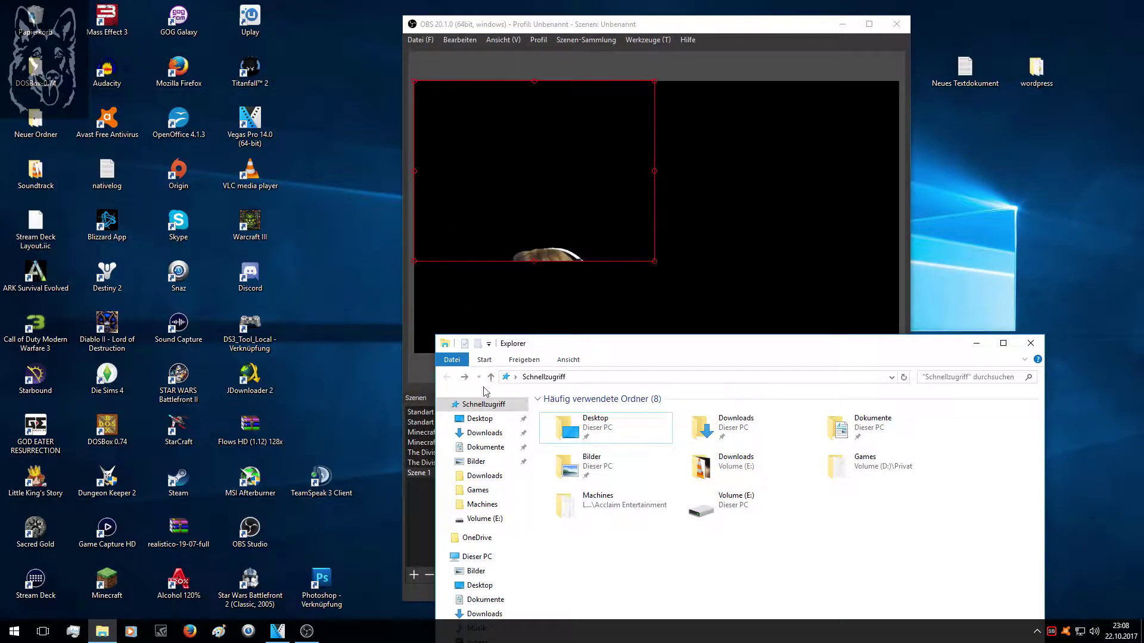
{"action": "left_click_drag", "start_coordinate": [748, 345], "coordinate": [650, 5]}
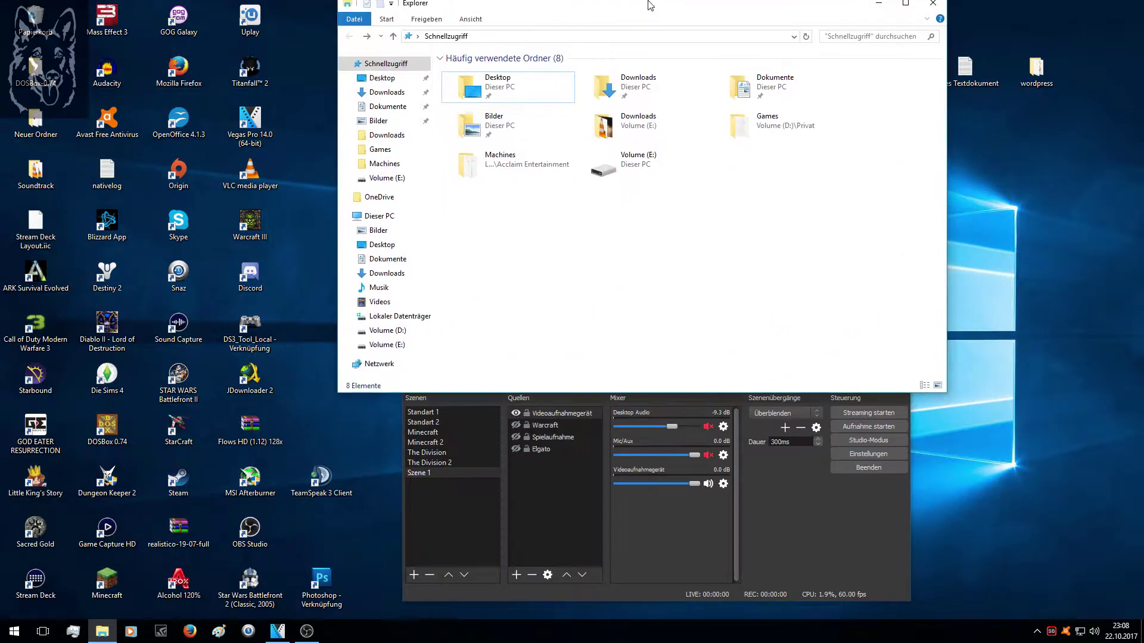
{"action": "left_click", "coordinate": [387, 344]}
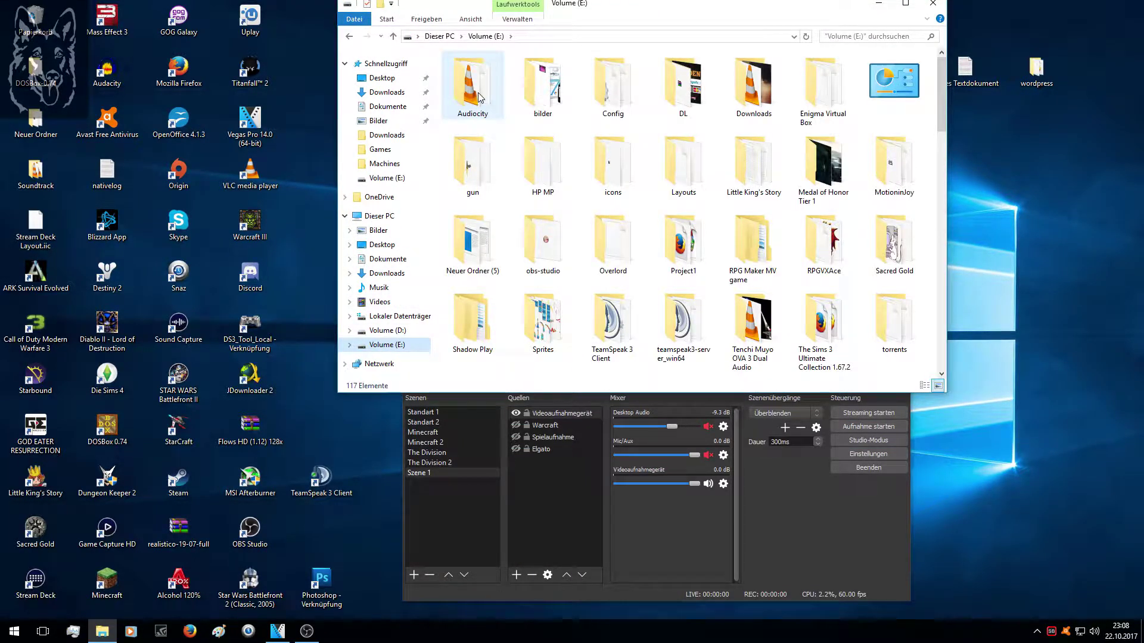
{"action": "scroll", "coordinate": [599, 213], "scroll_direction": "down", "scroll_amount": 5}
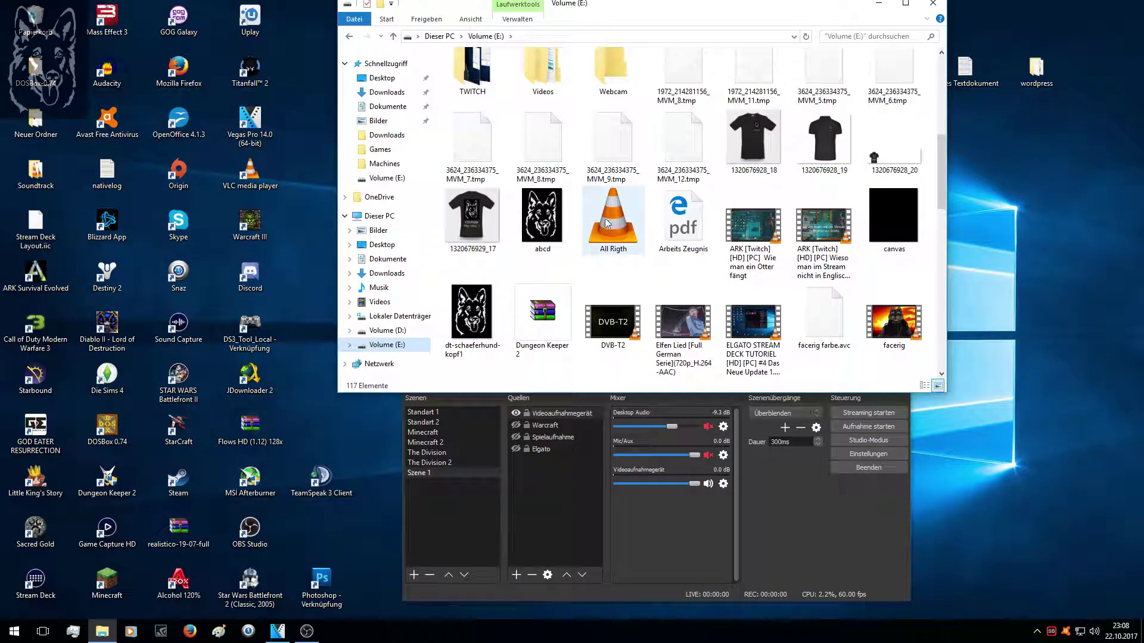
{"action": "double_click", "coordinate": [531, 68]}
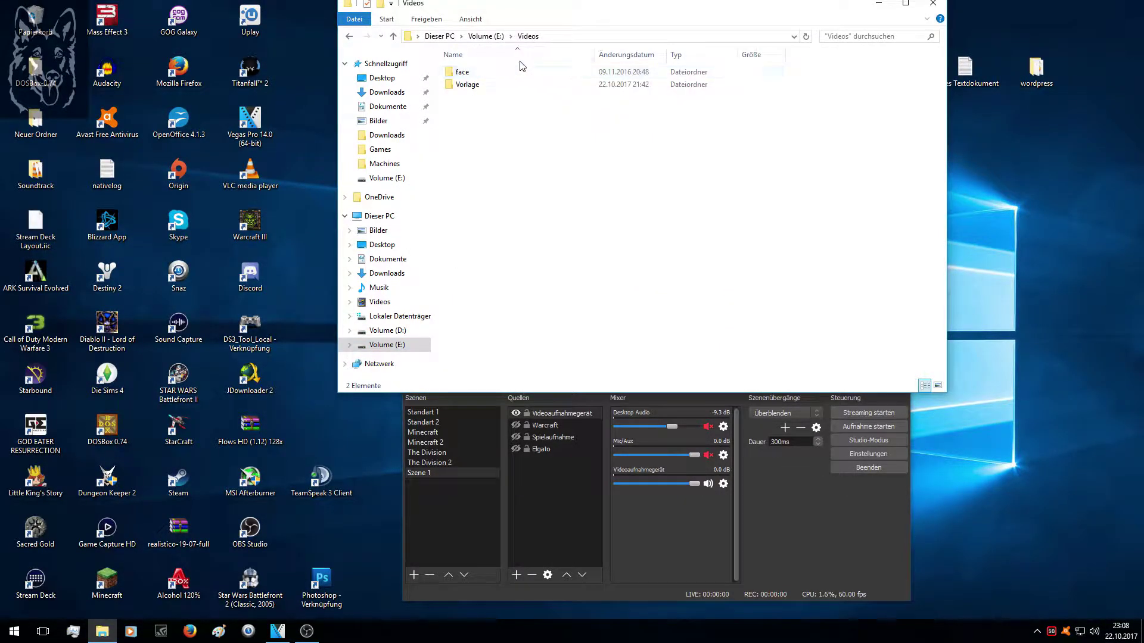
{"action": "double_click", "coordinate": [478, 76]}
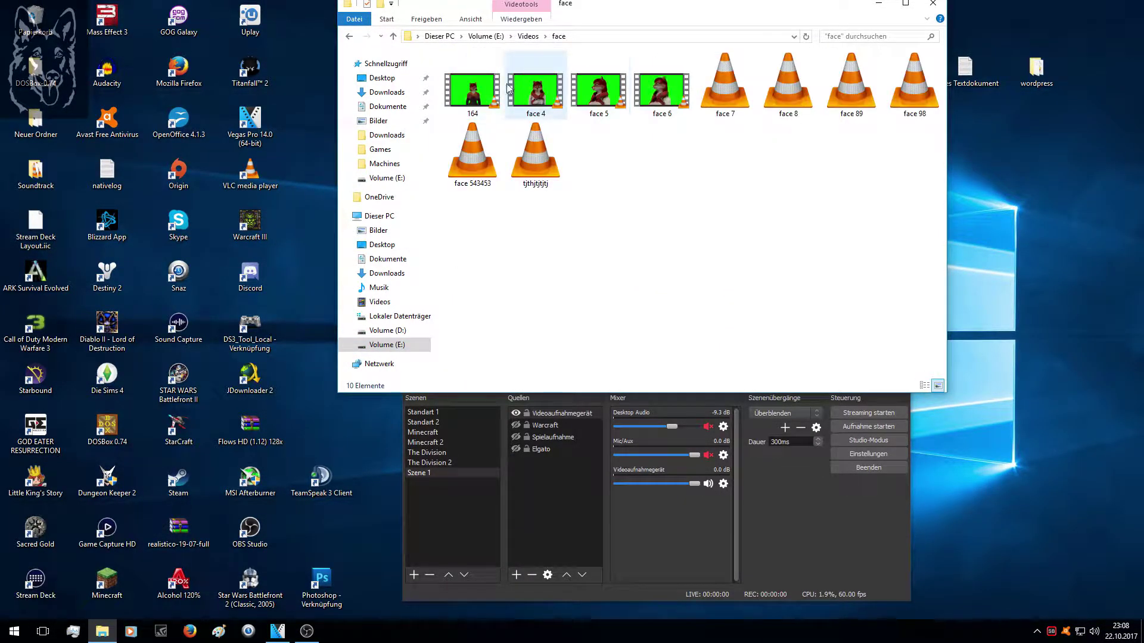
Play the green-screen video 164.mp4 in VLC media player, pause it and turn down the volume
{"action": "double_click", "coordinate": [476, 90]}
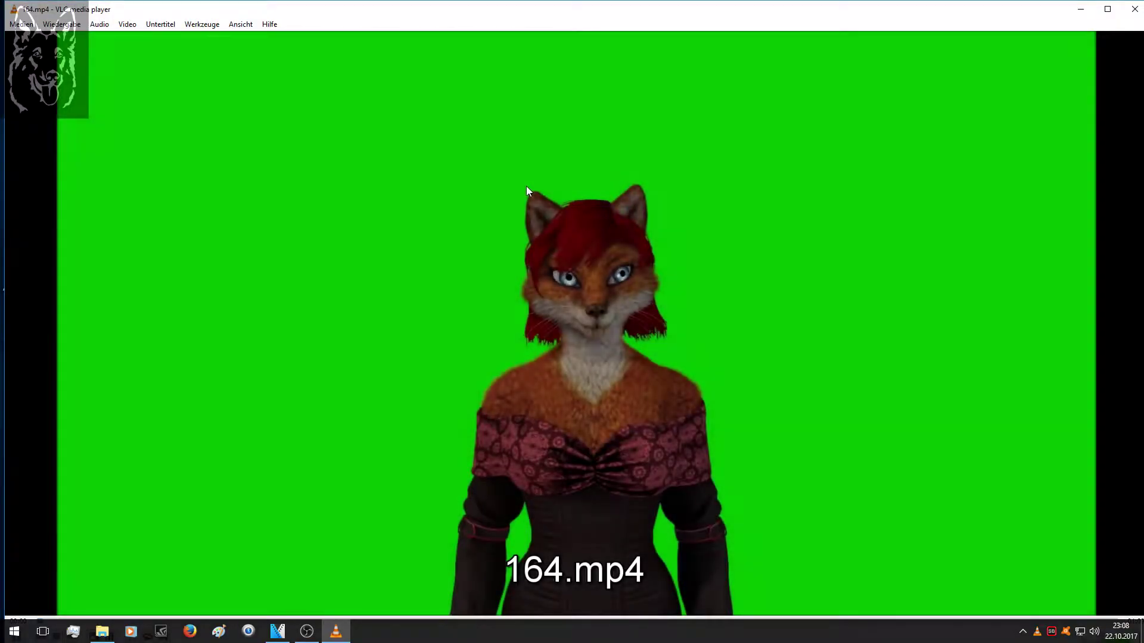
{"action": "key", "text": "space"}
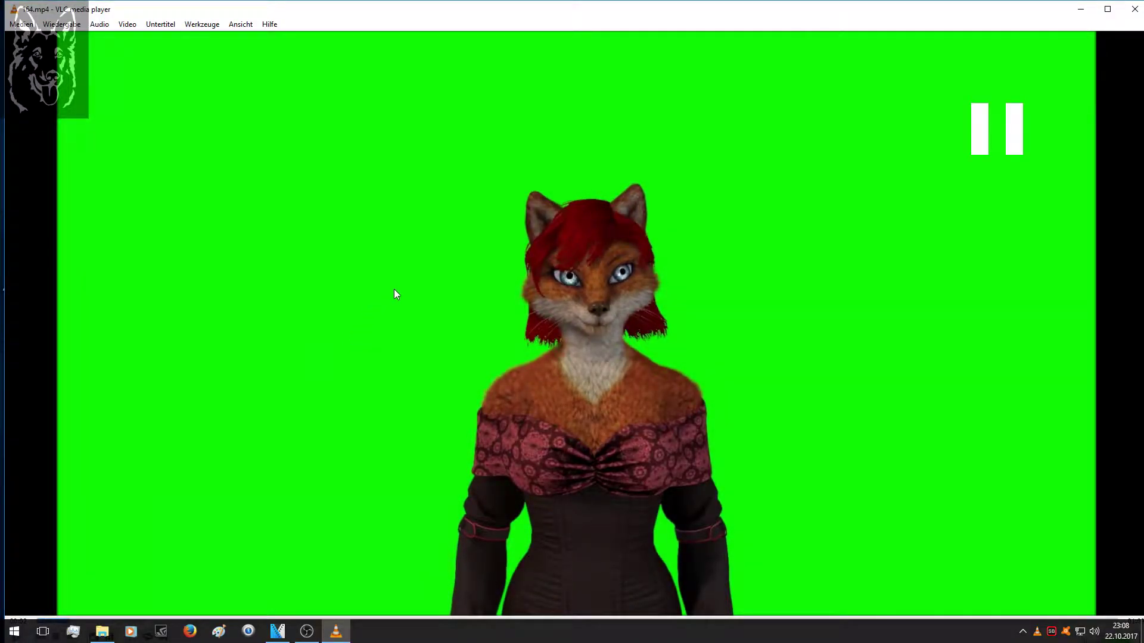
{"action": "scroll", "coordinate": [948, 174], "scroll_direction": "down", "scroll_amount": 3}
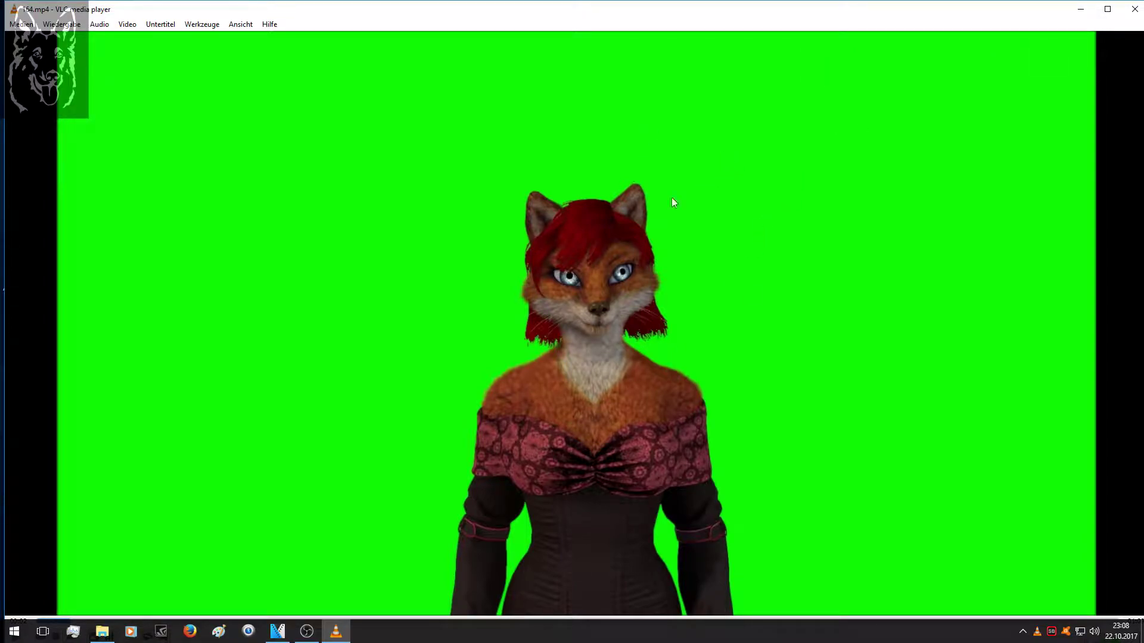
{"action": "scroll", "coordinate": [754, 184], "scroll_direction": "down", "scroll_amount": 14}
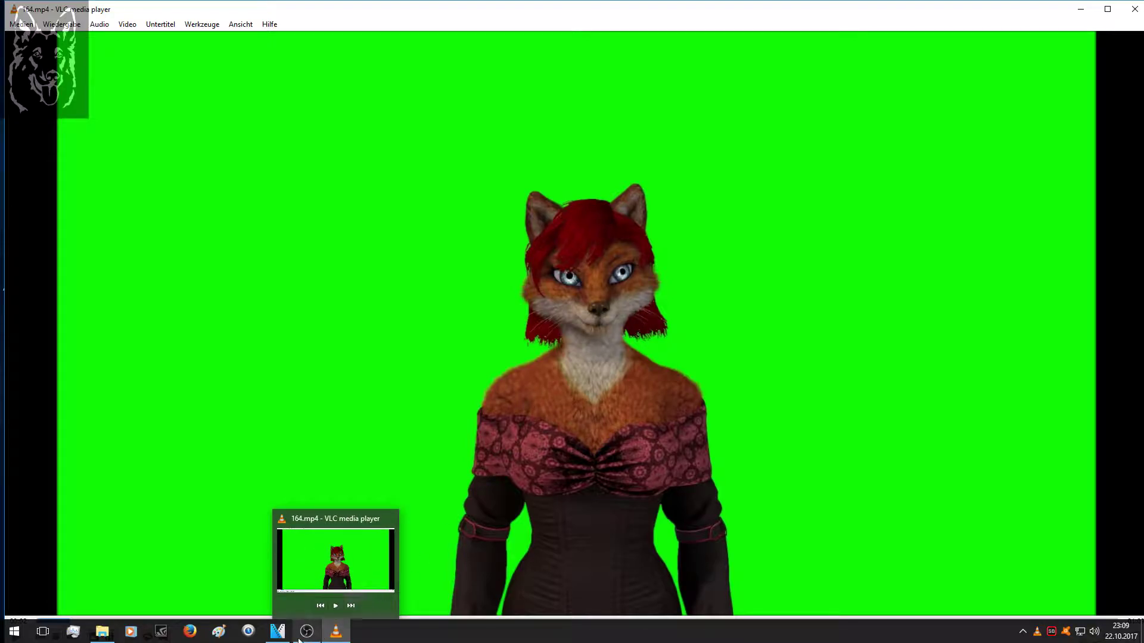
{"action": "mouse_move", "coordinate": [299, 639]}
{"action": "left_click", "coordinate": [310, 571]}
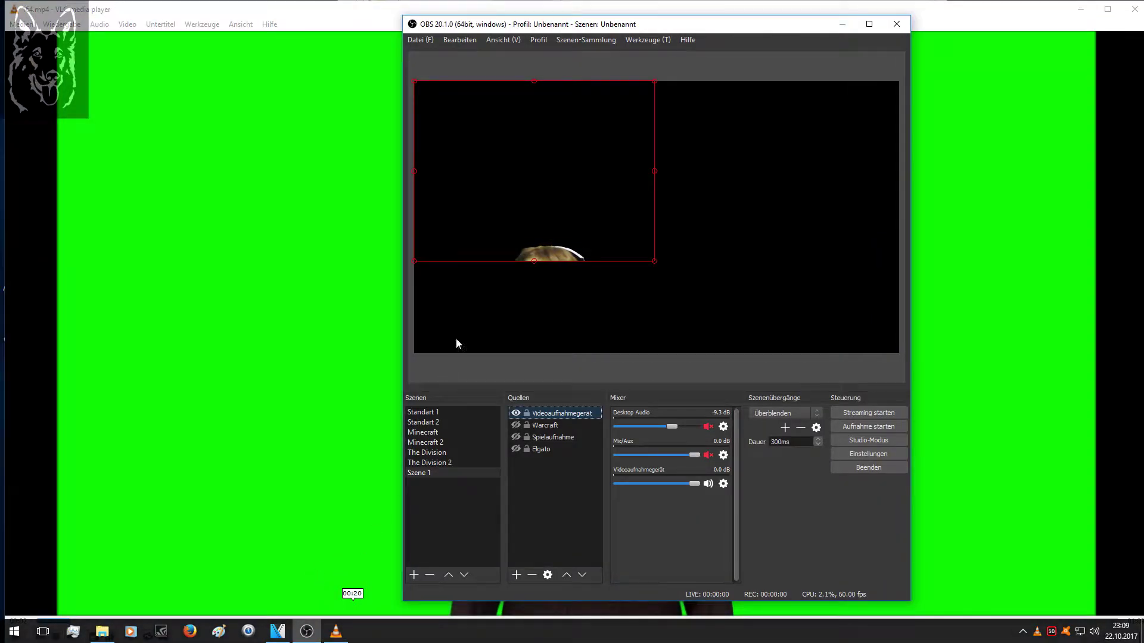
{"action": "right_click", "coordinate": [547, 415]}
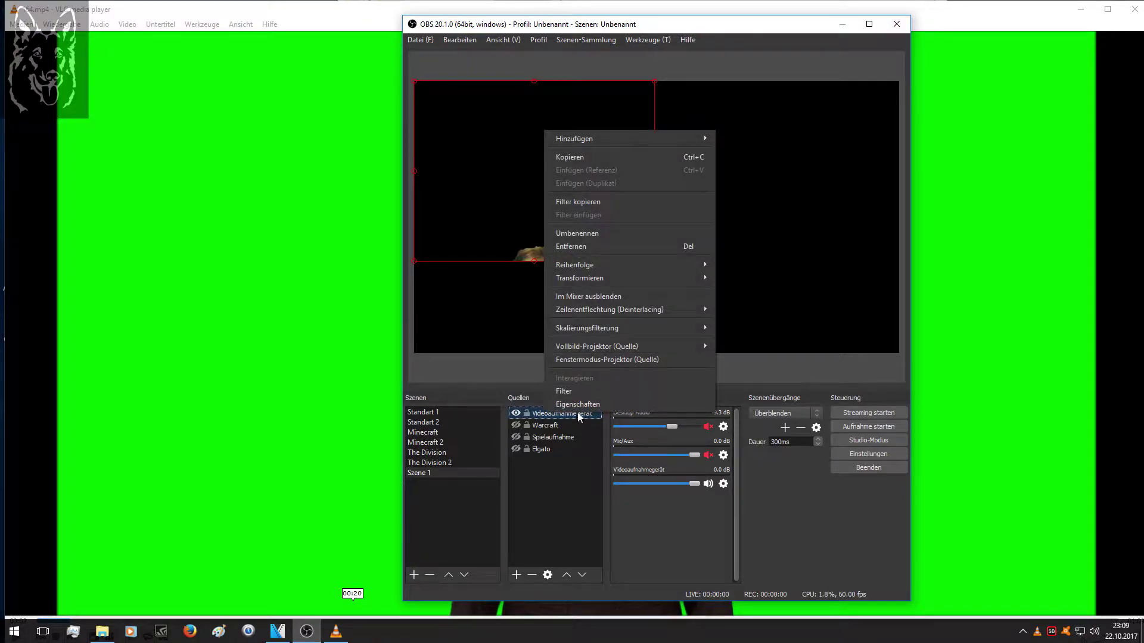
{"action": "left_click", "coordinate": [602, 246]}
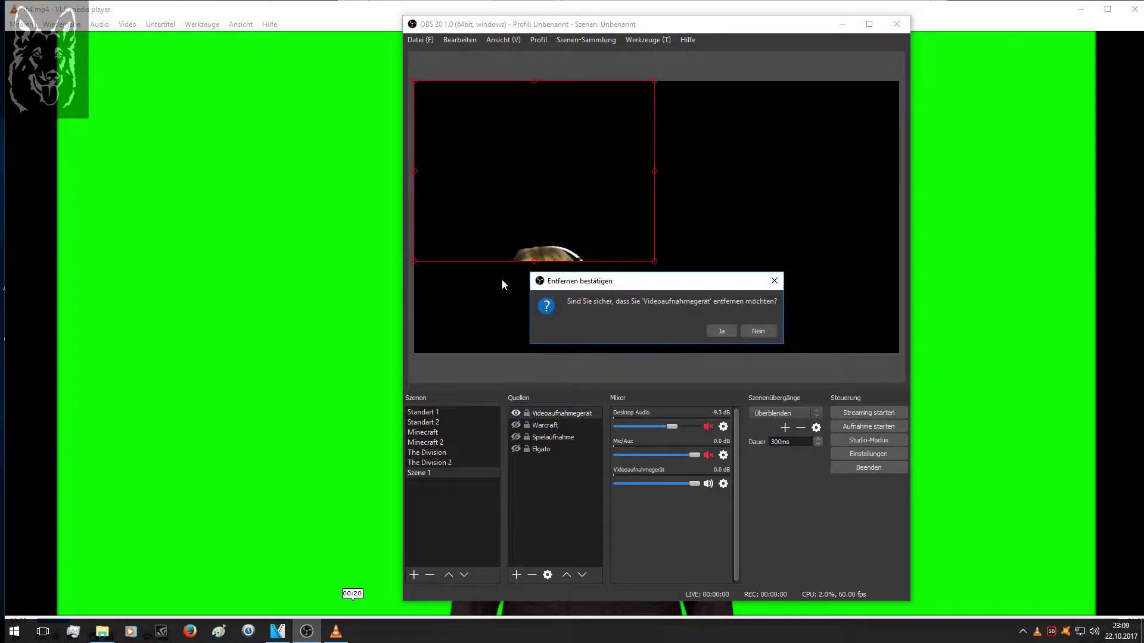
{"action": "left_click", "coordinate": [759, 332]}
{"action": "left_click", "coordinate": [350, 374]}
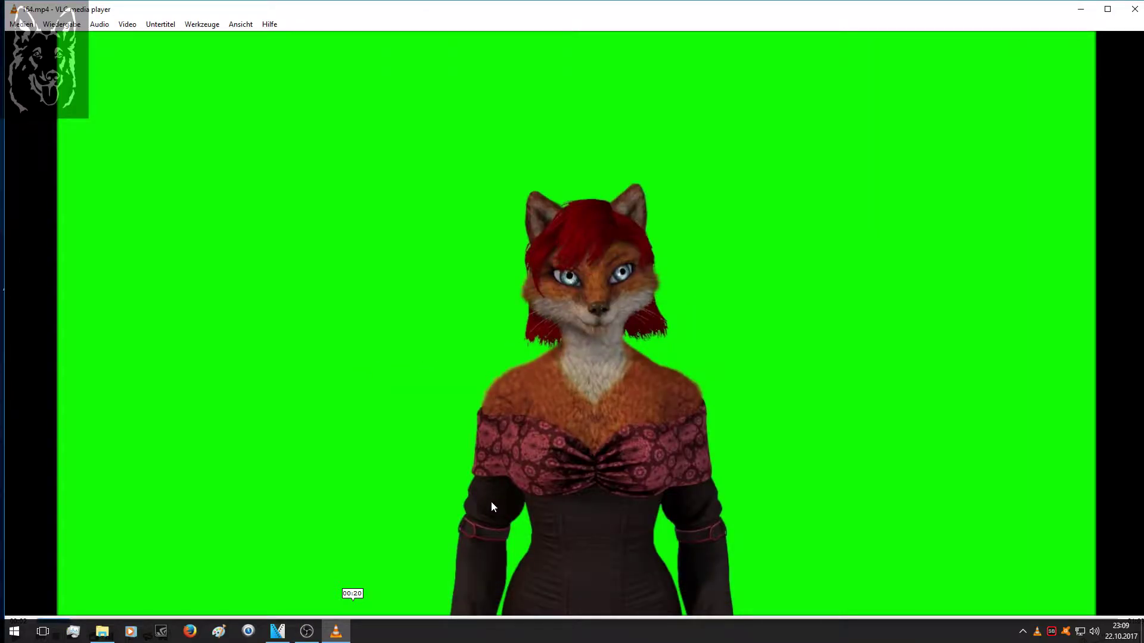
Resume 164.mp4, watch the green-screen character in full screen and return to the windowed view
{"action": "key", "text": "space"}
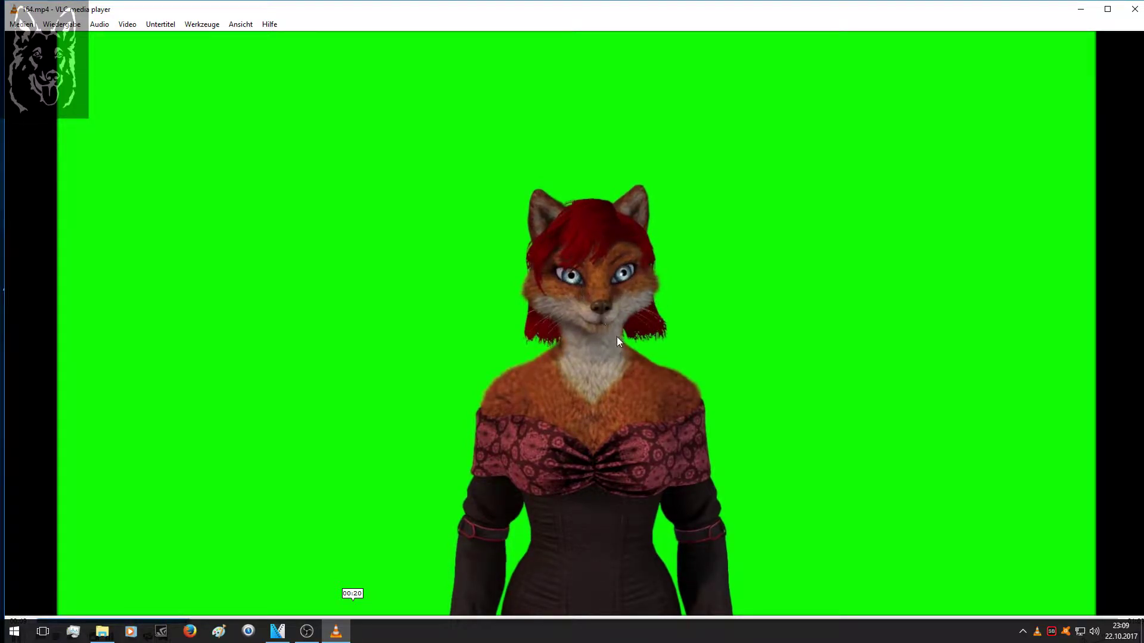
{"action": "double_click", "coordinate": [558, 446]}
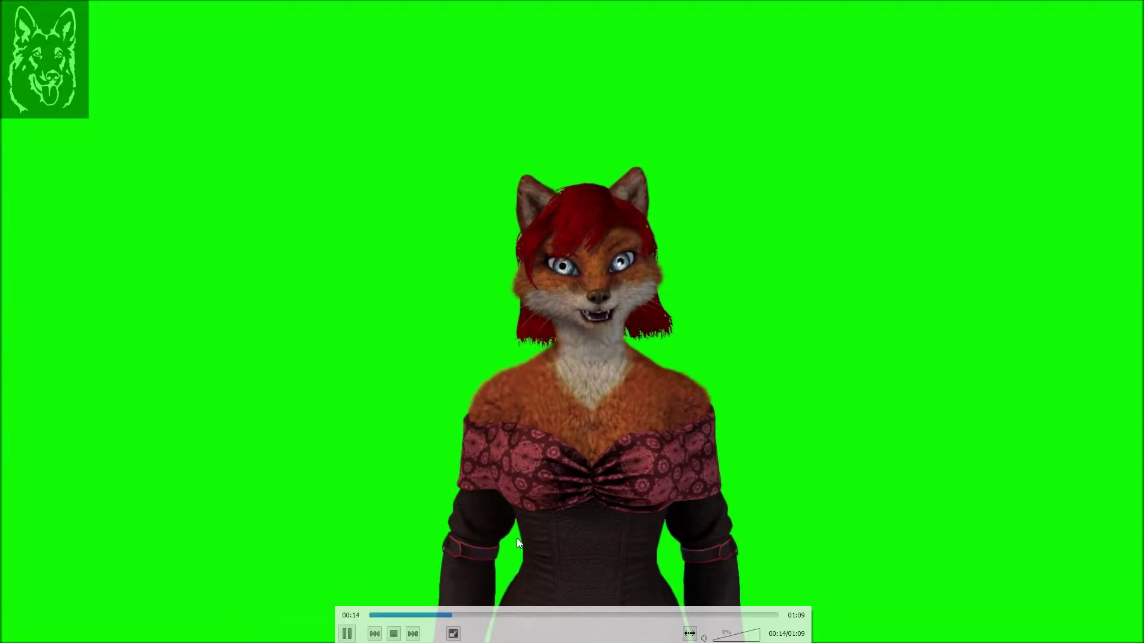
{"action": "double_click", "coordinate": [551, 343]}
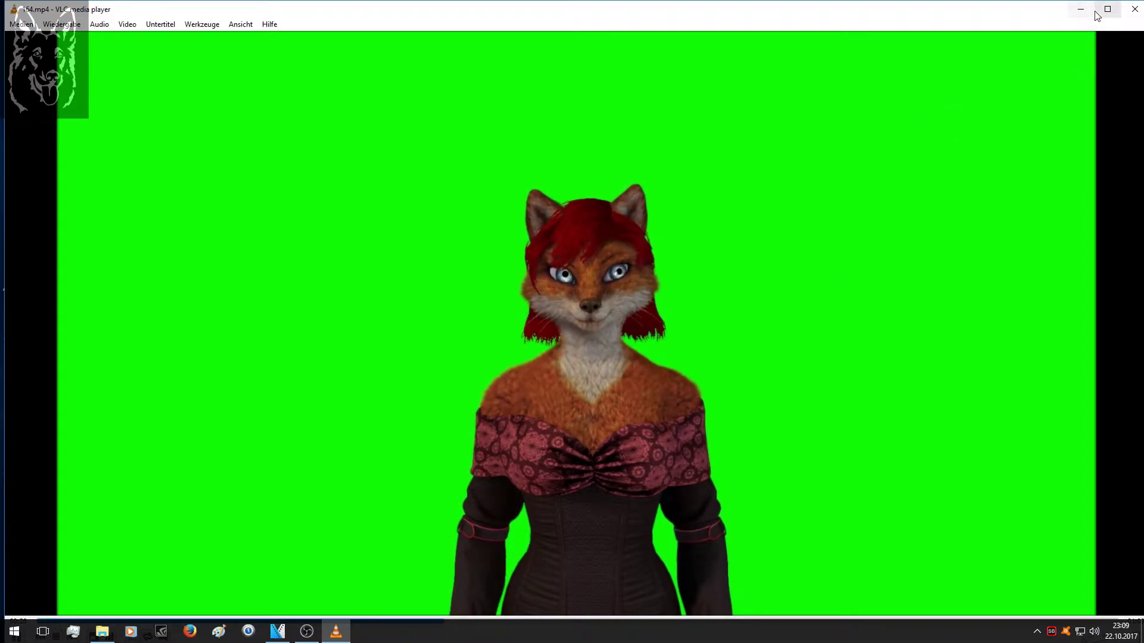
Close the green-screen video in VLC, switch back to OBS Studio, and hide and remove the Videoaufnahmegerät source from Szene 1
{"action": "left_click", "coordinate": [1134, 9]}
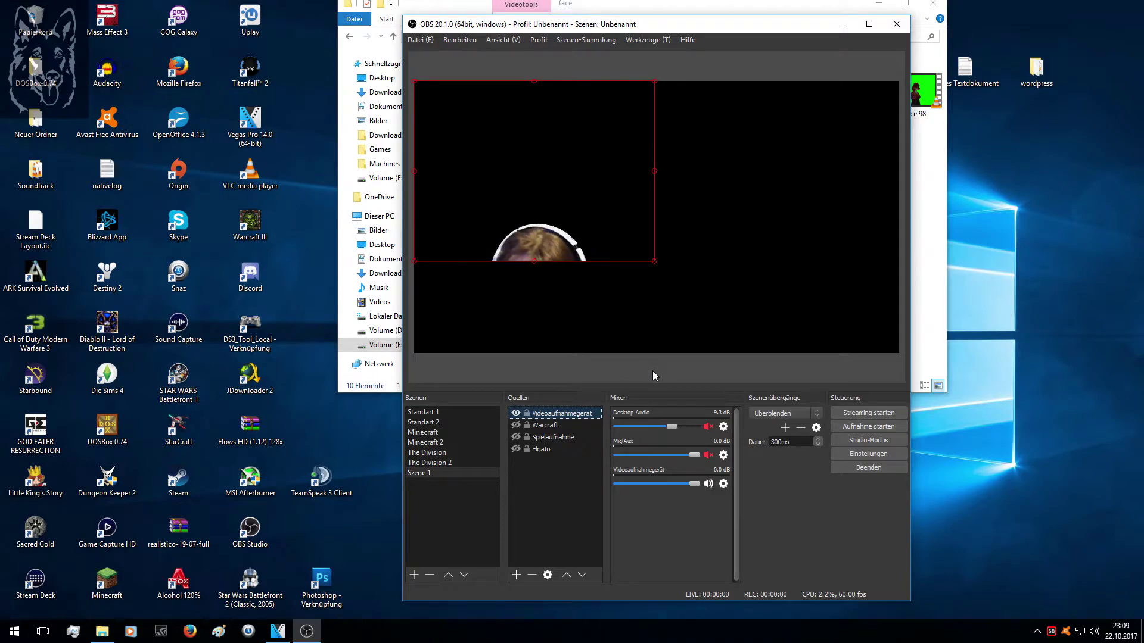
{"action": "left_click", "coordinate": [516, 414]}
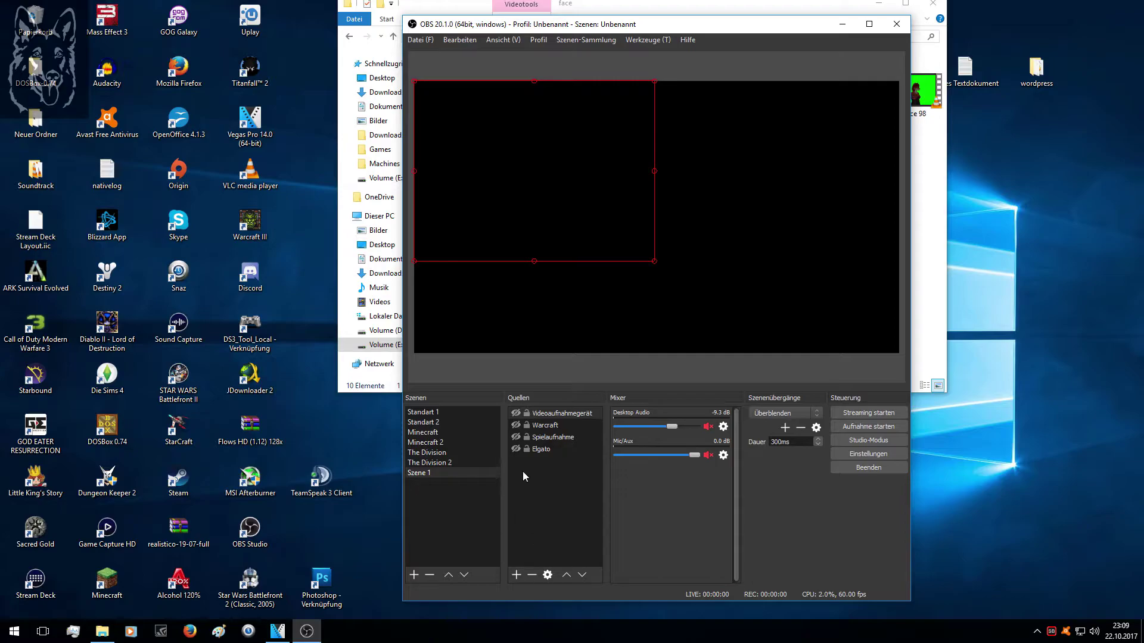
{"action": "left_click", "coordinate": [547, 416]}
{"action": "right_click", "coordinate": [547, 416]}
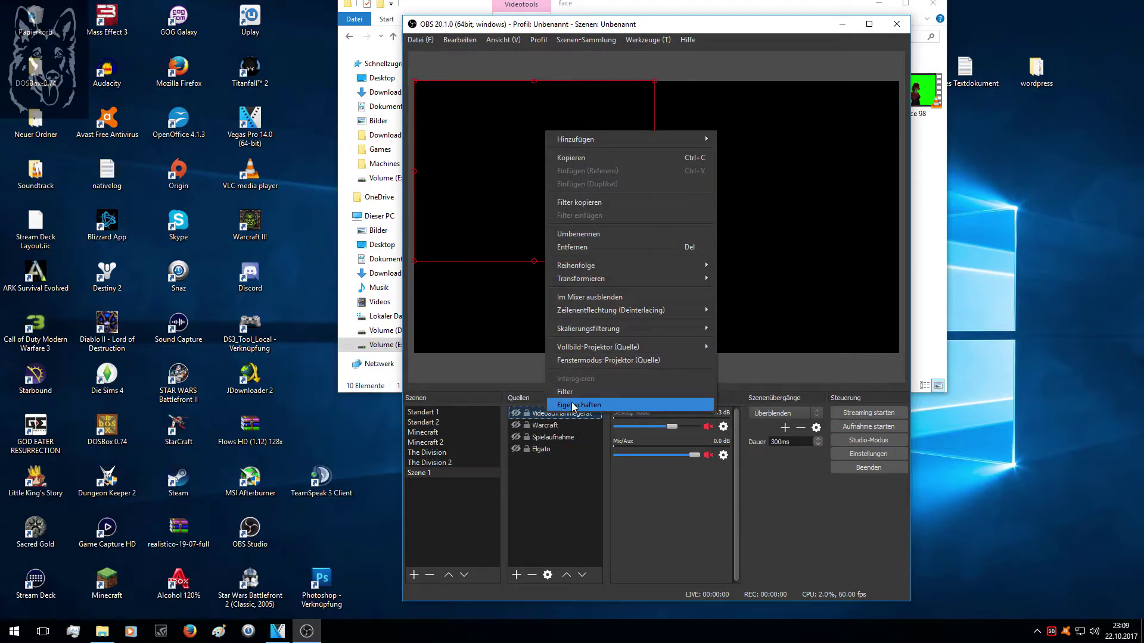
{"action": "left_click", "coordinate": [581, 248]}
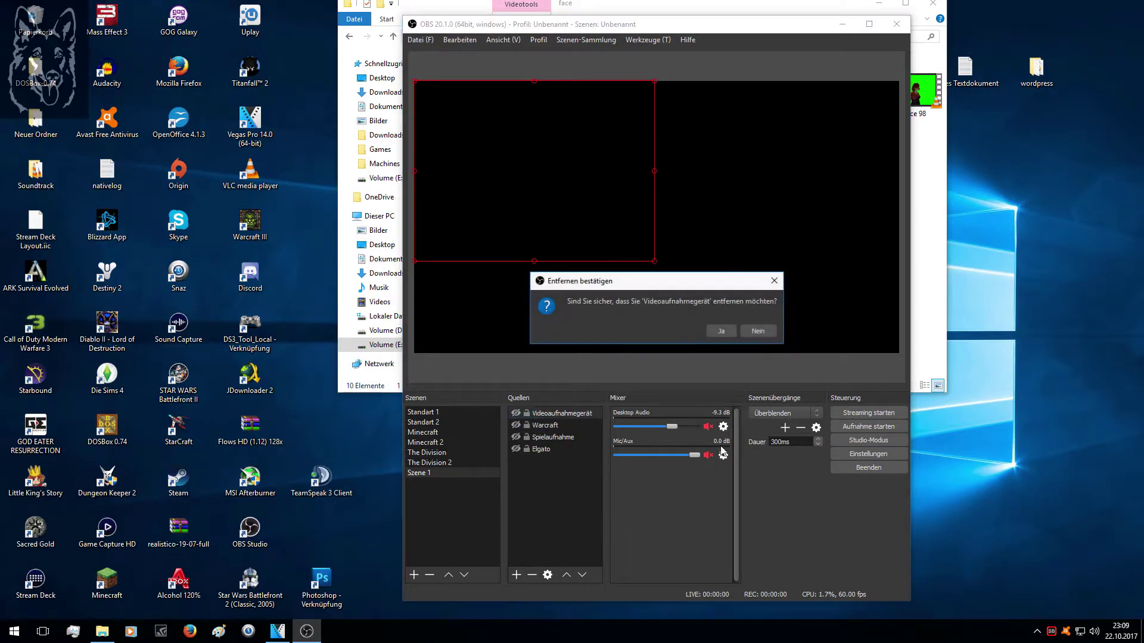
{"action": "left_click", "coordinate": [716, 333]}
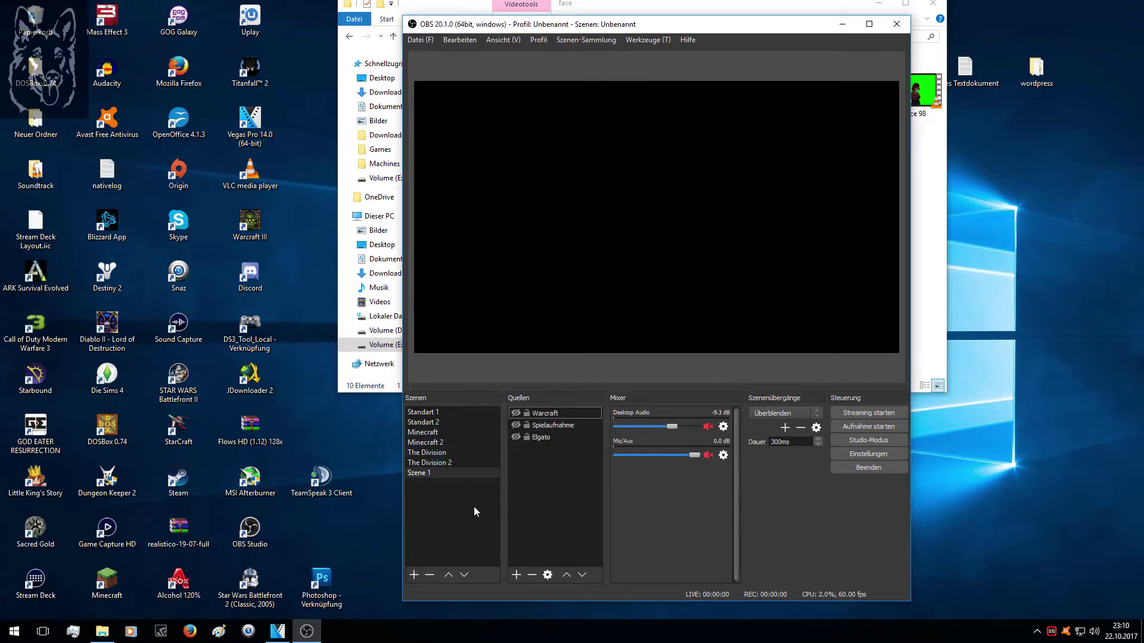
Switch to the Minecraft scene and to the Minecraft 2 scene to view their layouts and source lists
{"action": "left_click", "coordinate": [462, 432]}
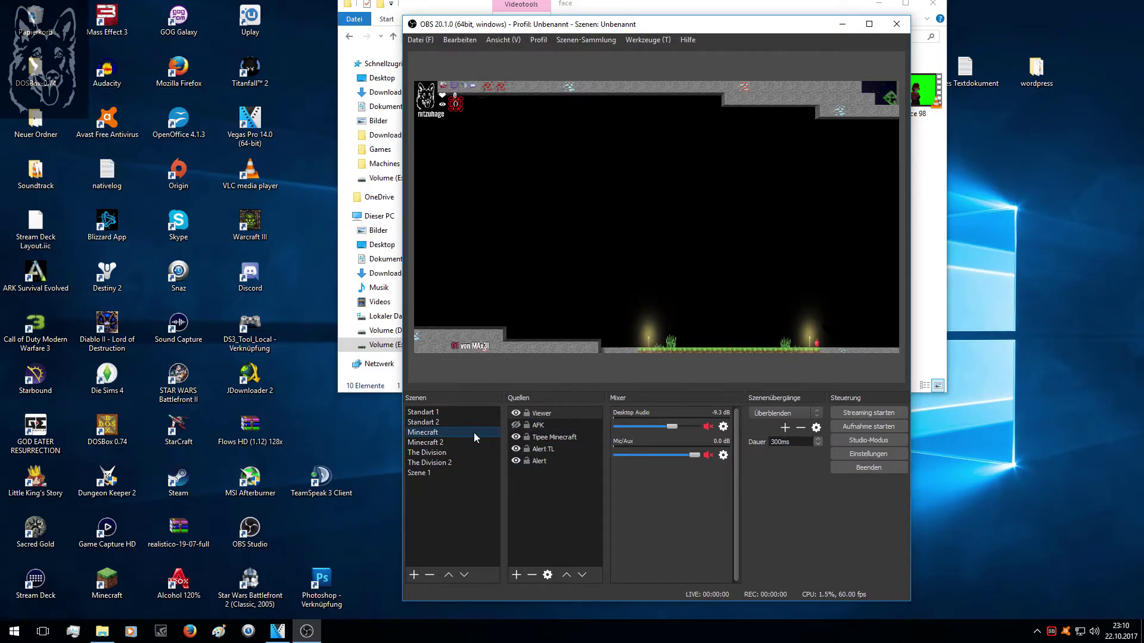
{"action": "left_click", "coordinate": [443, 444]}
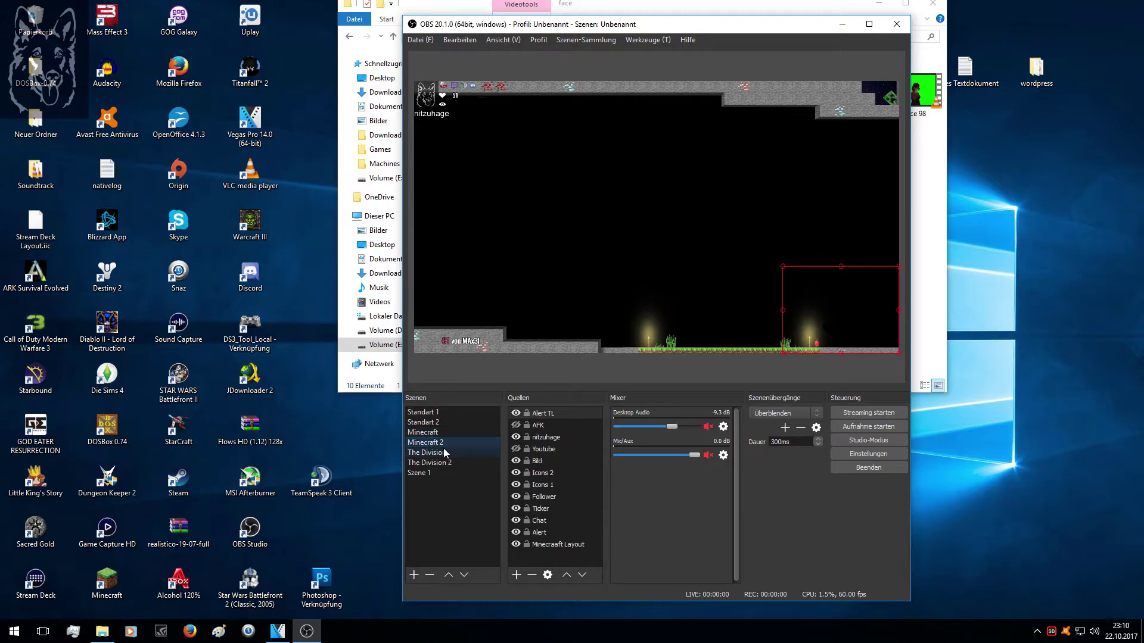